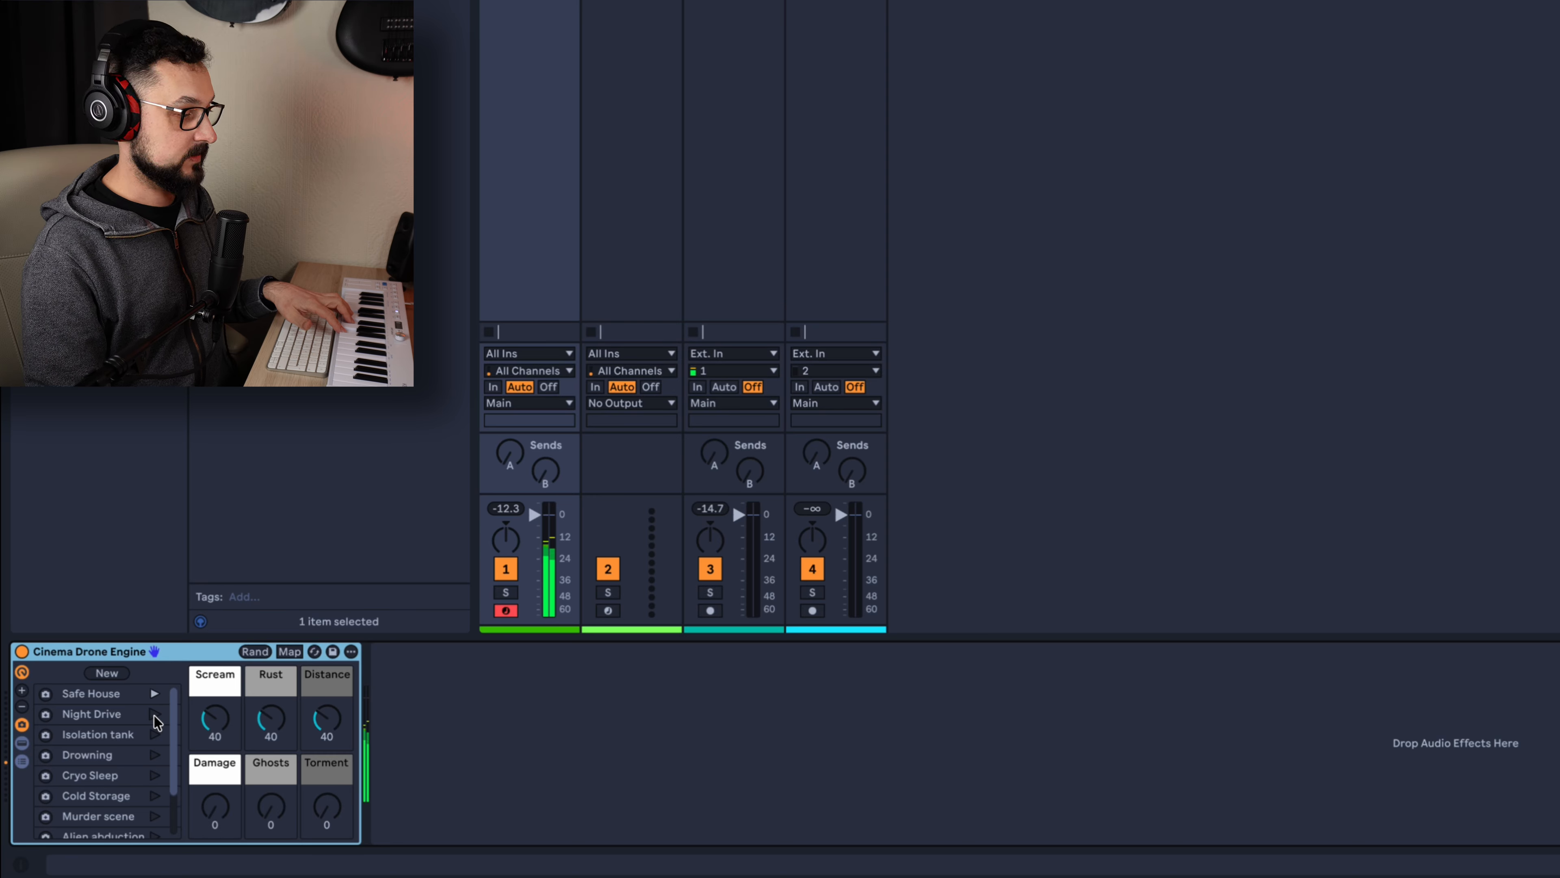
Audition the Night Drive, Isolation tank, Drowning and Cryo Sleep macro variations of the Cinema Drone Engine rack
{"action": "left_click", "coordinate": [154, 714]}
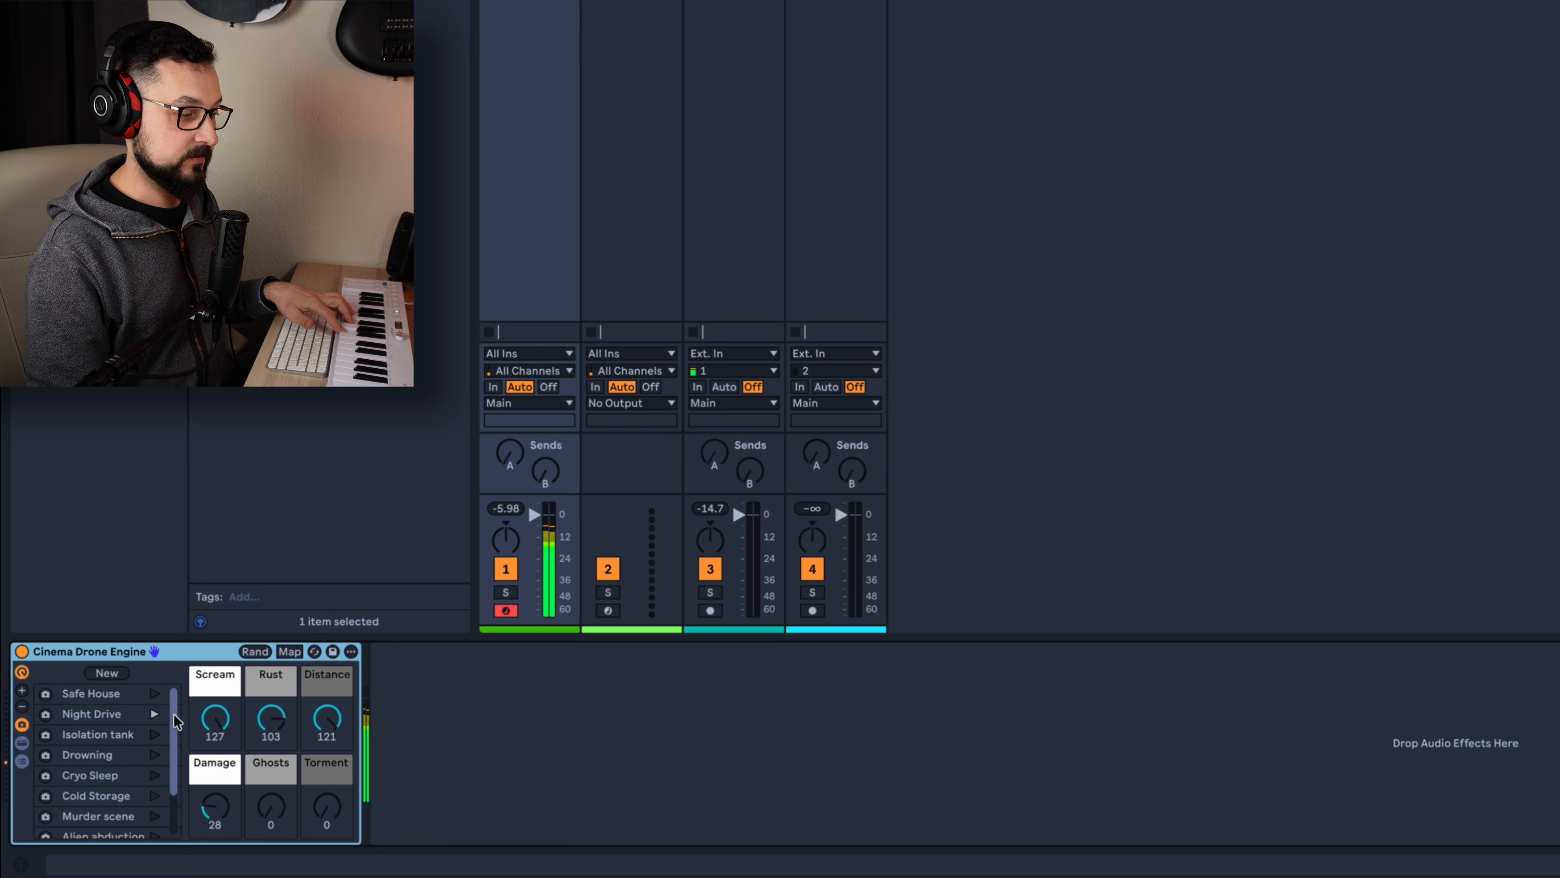
{"action": "left_click", "coordinate": [154, 736]}
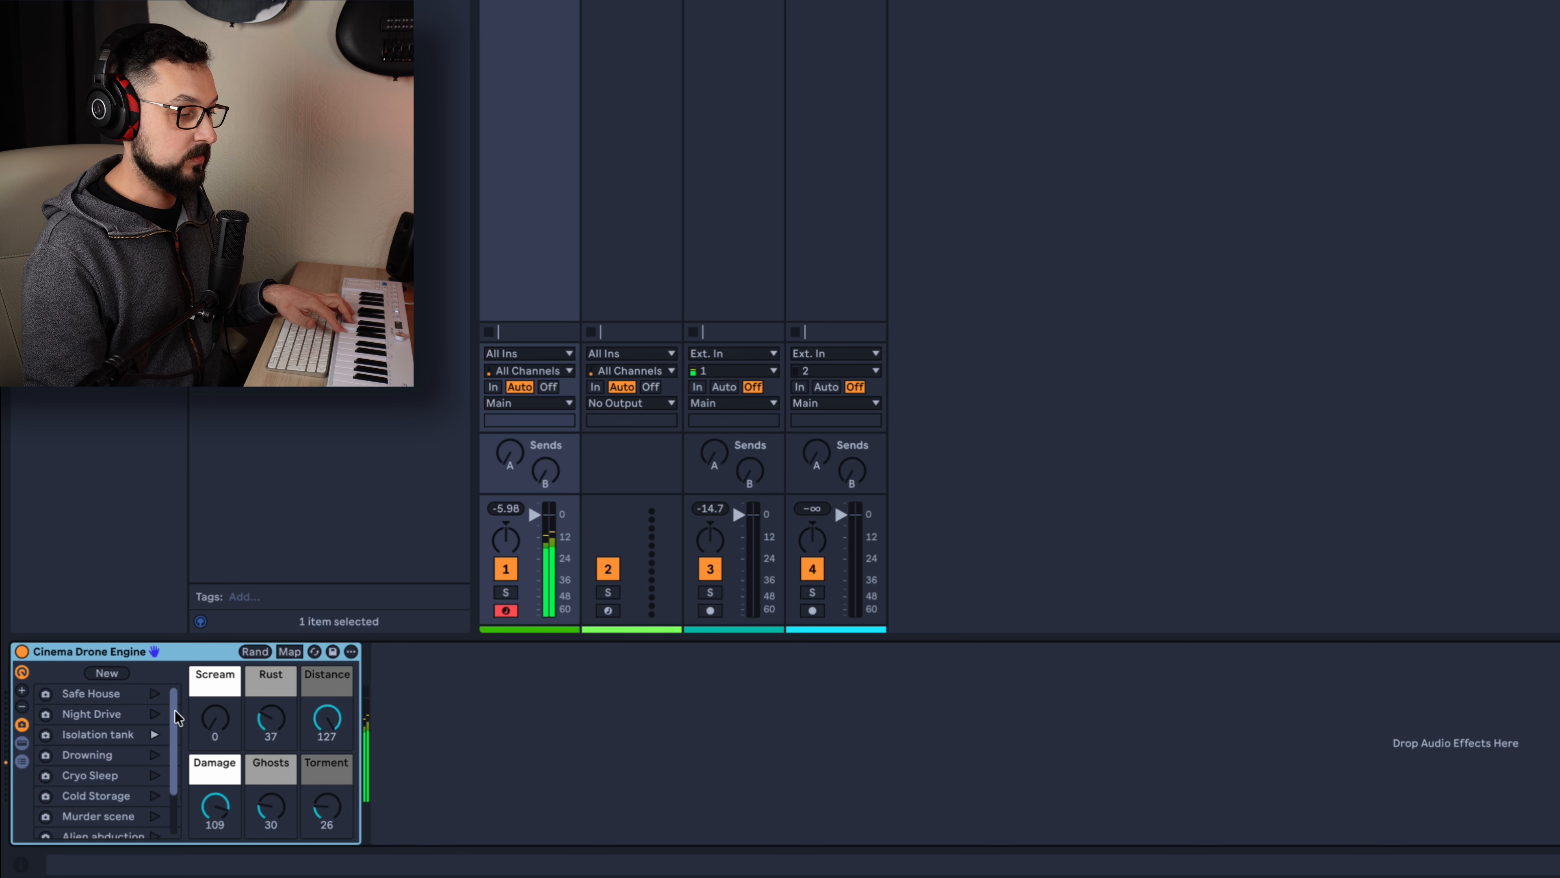
{"action": "scroll", "coordinate": [175, 721], "scroll_direction": "down", "scroll_amount": 1}
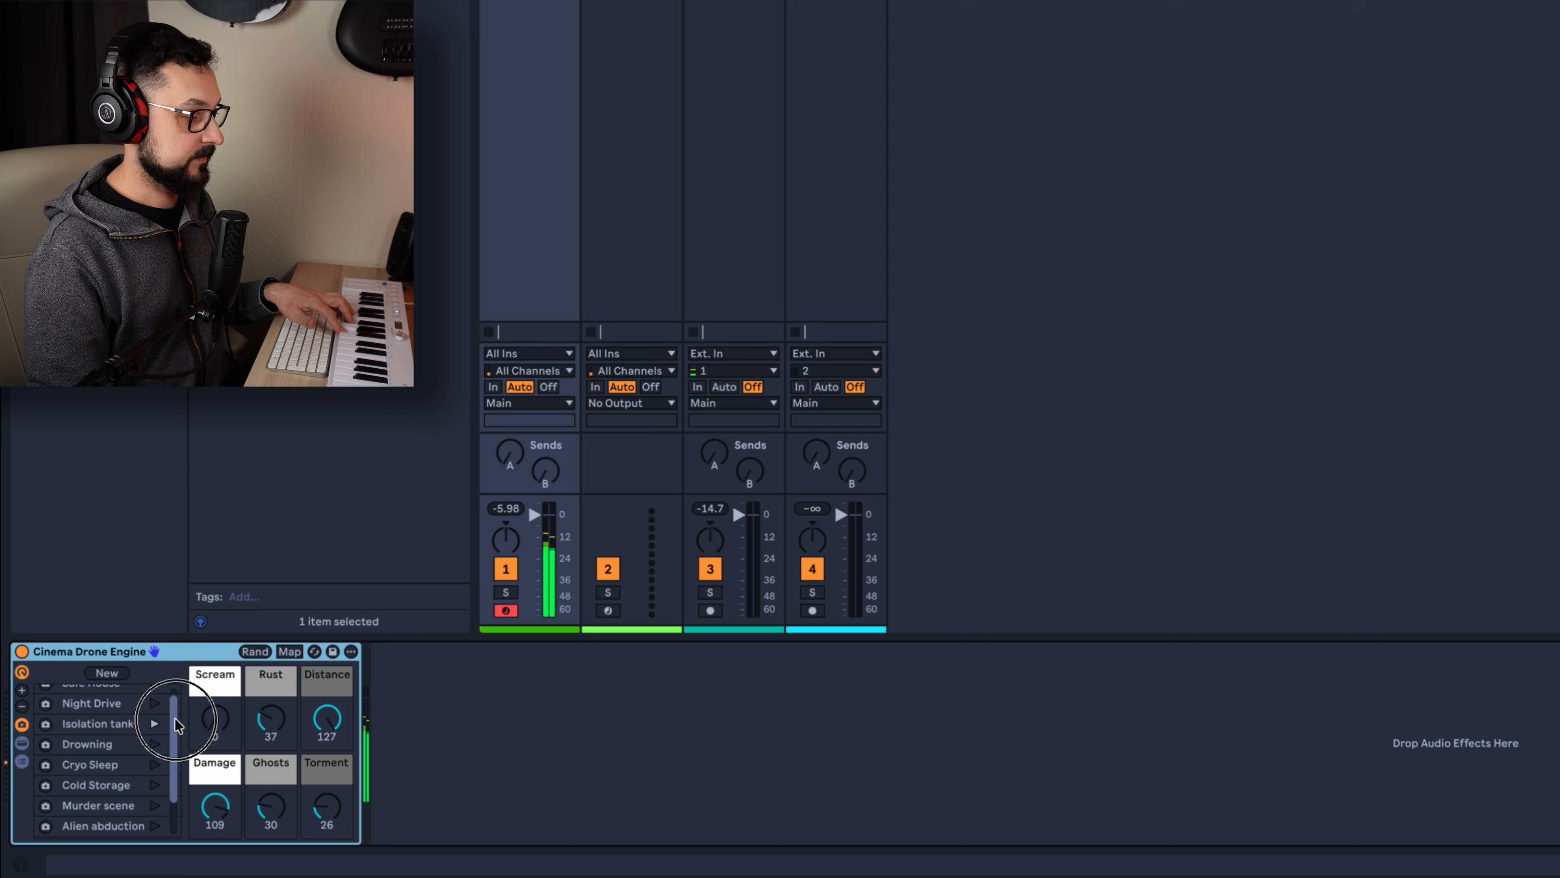
{"action": "left_click", "coordinate": [154, 745]}
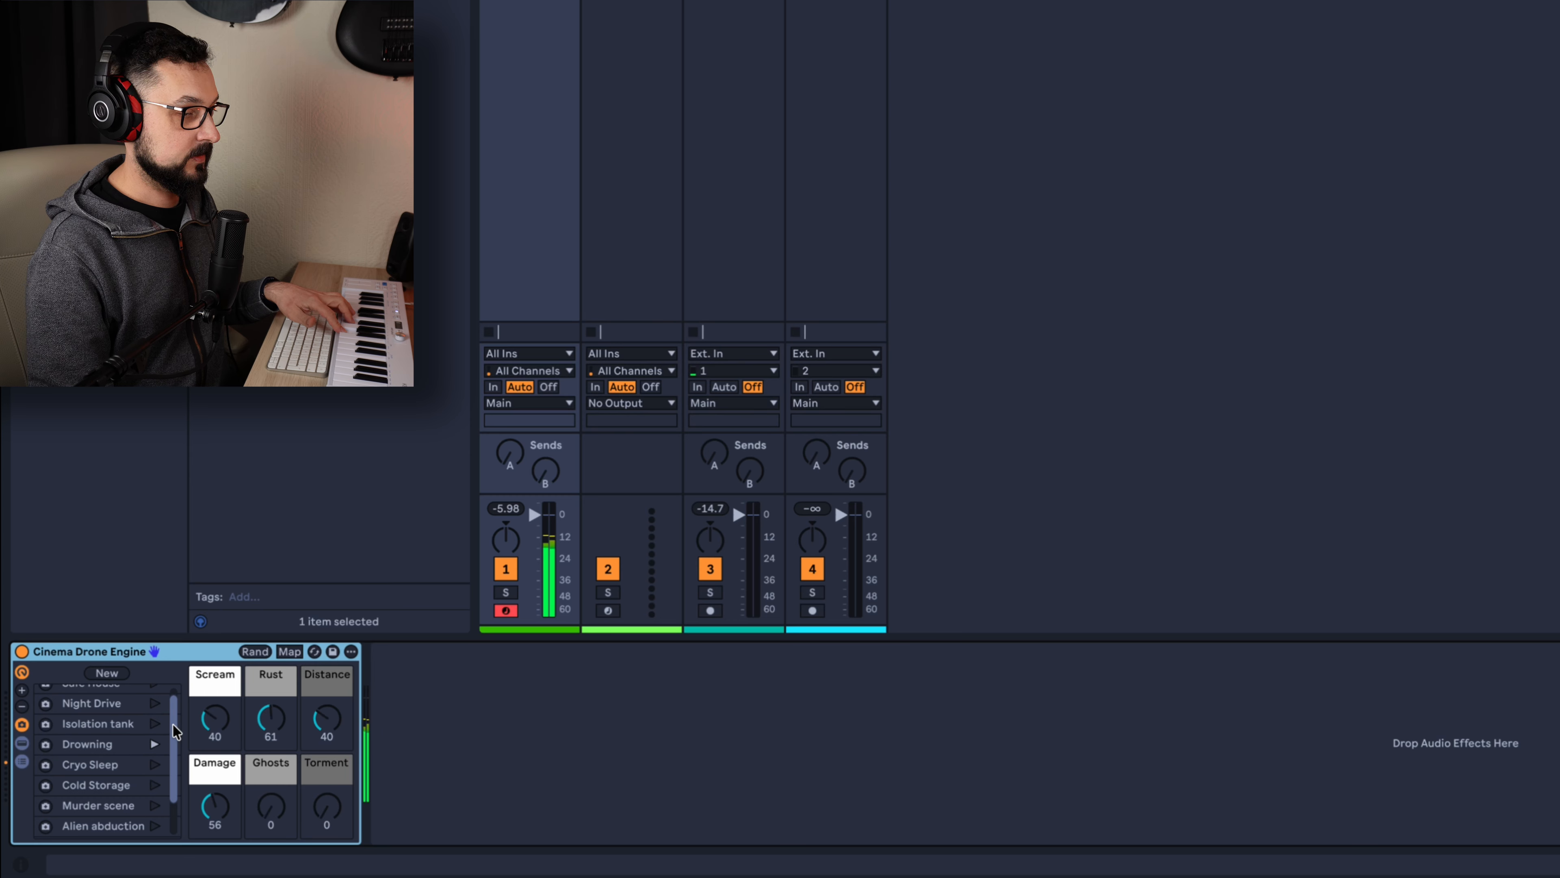
{"action": "scroll", "coordinate": [173, 725], "scroll_direction": "down", "scroll_amount": 1}
{"action": "left_click", "coordinate": [154, 753]}
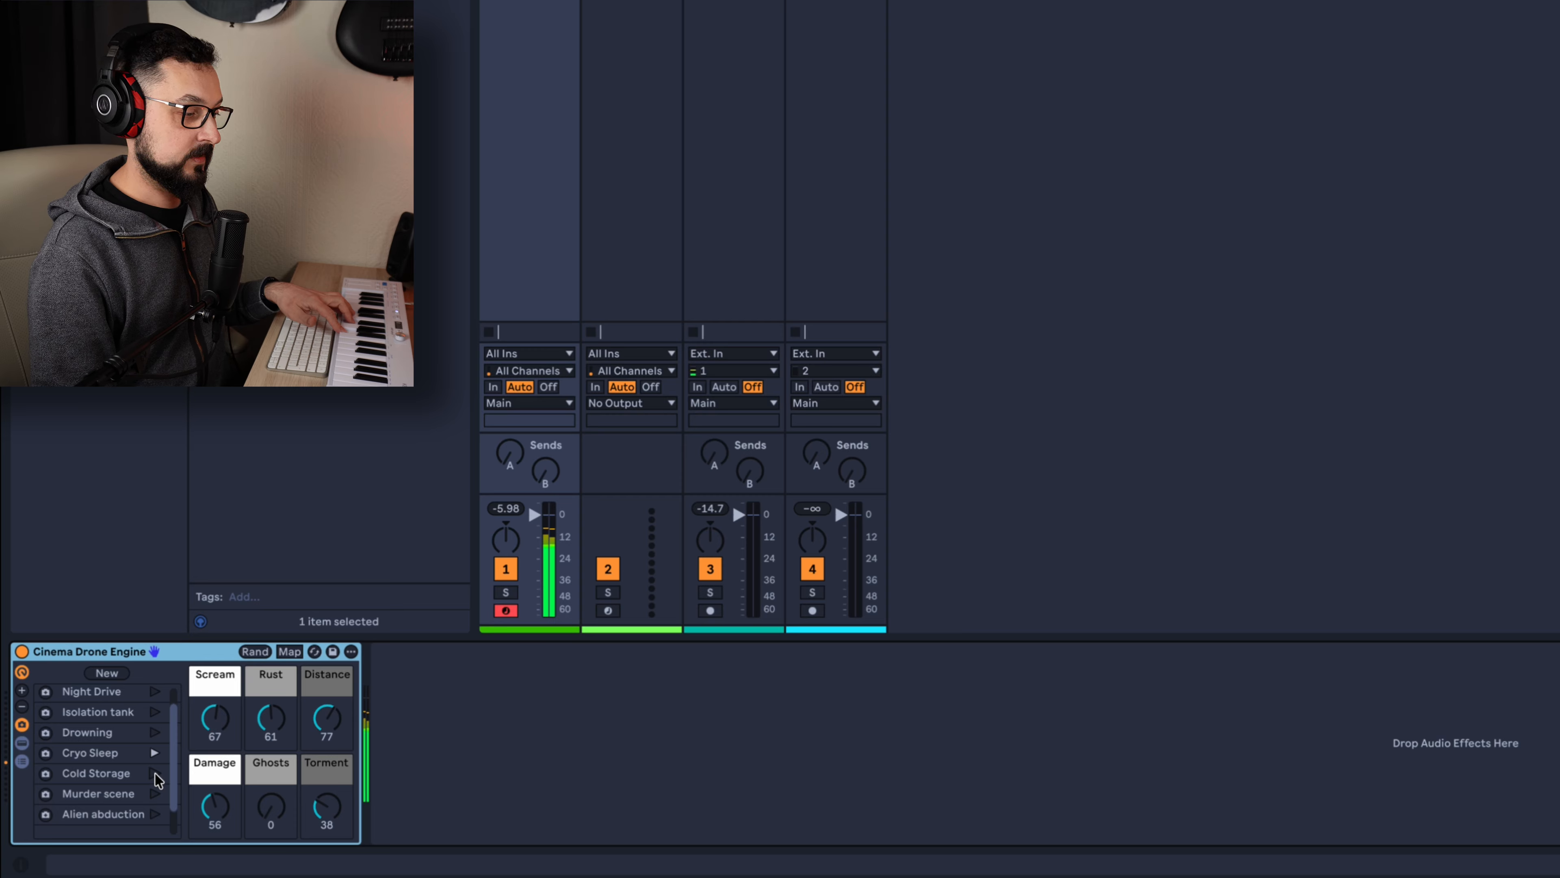
Audition the Cold Storage, Murder scene and Alien abduction macro variations of the Cinema Drone Engine rack
{"action": "left_click", "coordinate": [155, 774]}
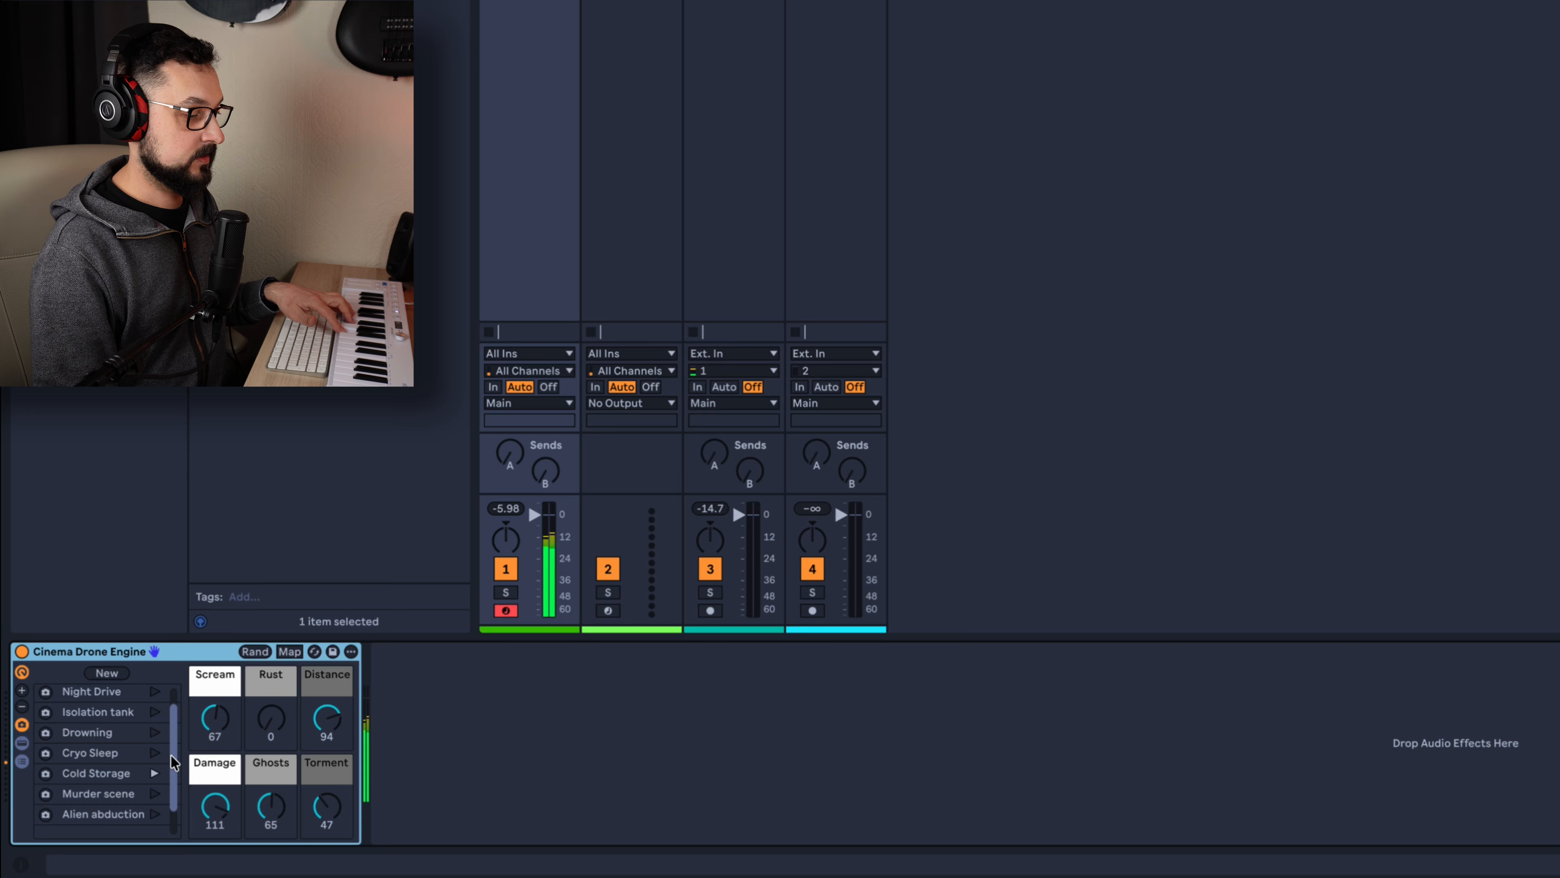
{"action": "left_click_drag", "start_coordinate": [174, 754], "coordinate": [177, 760]}
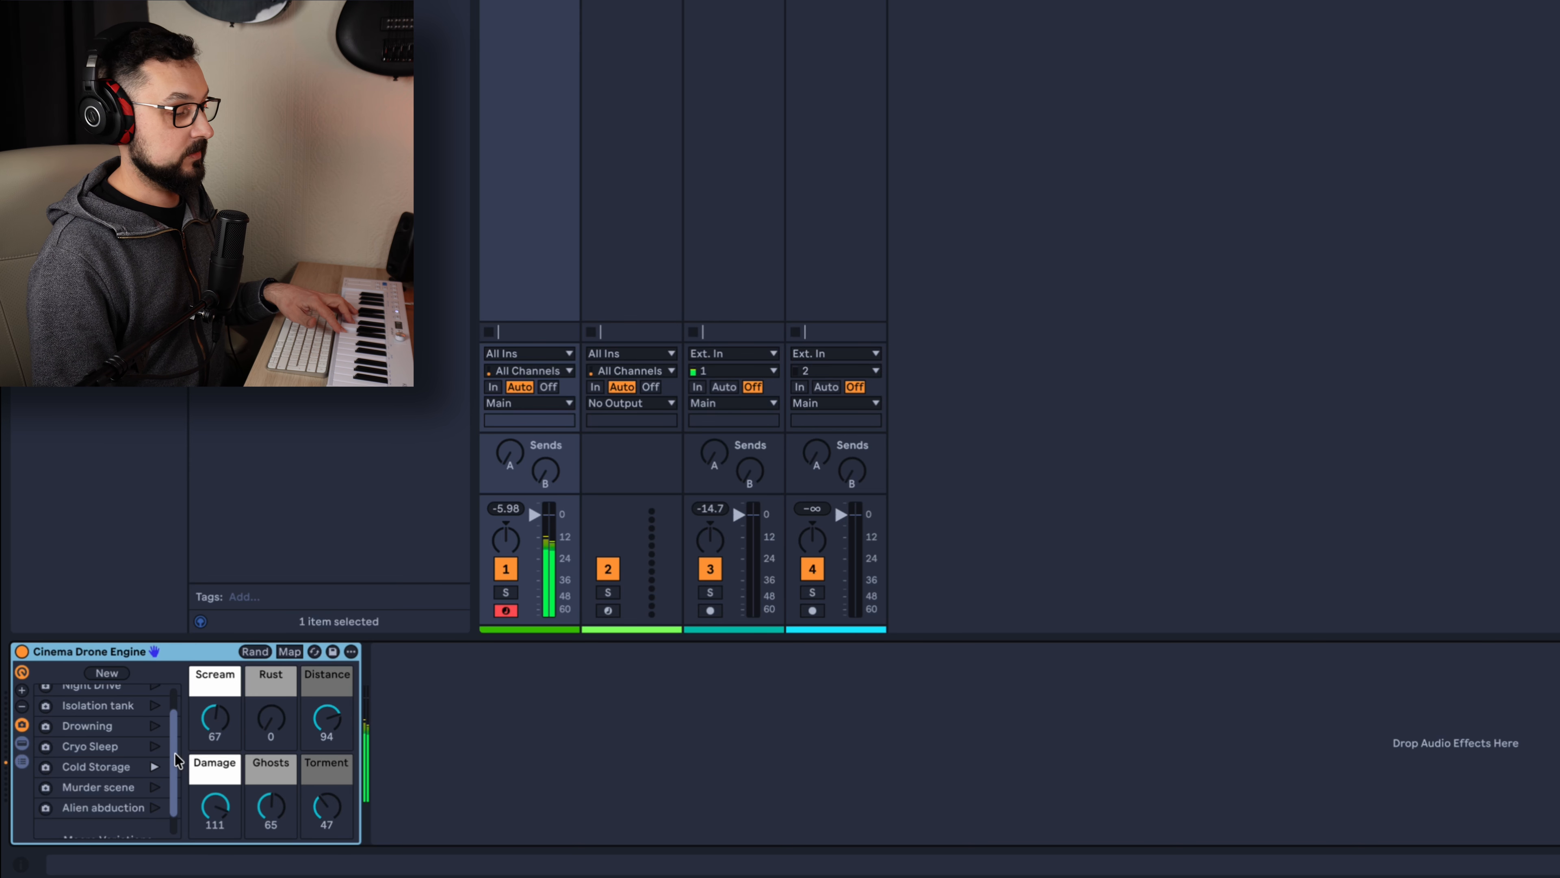
{"action": "scroll", "coordinate": [175, 762], "scroll_direction": "down", "scroll_amount": 2}
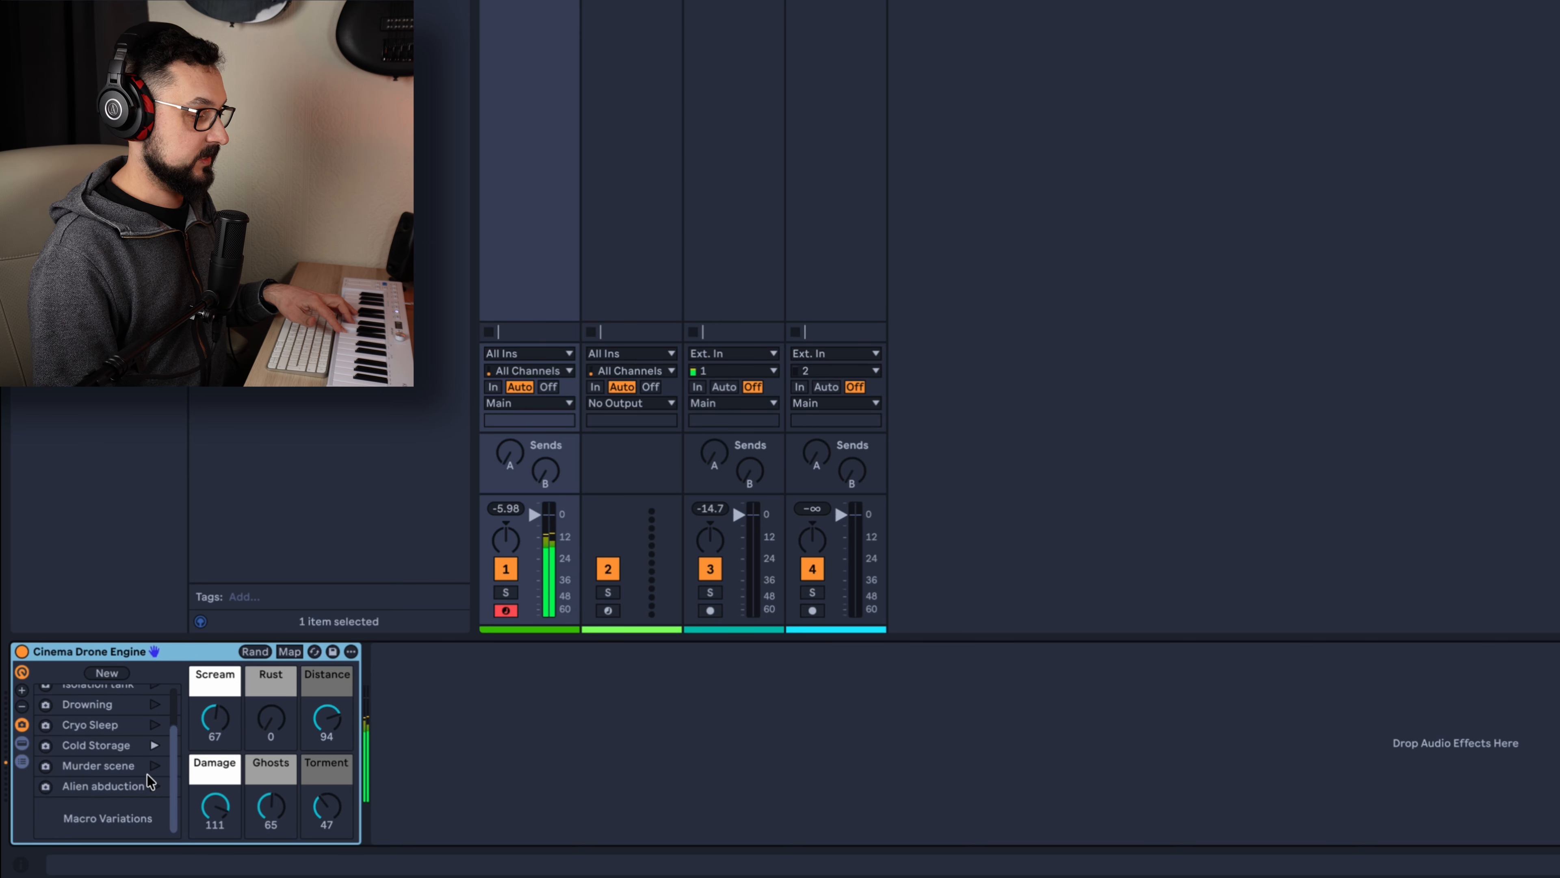
{"action": "left_click", "coordinate": [155, 765]}
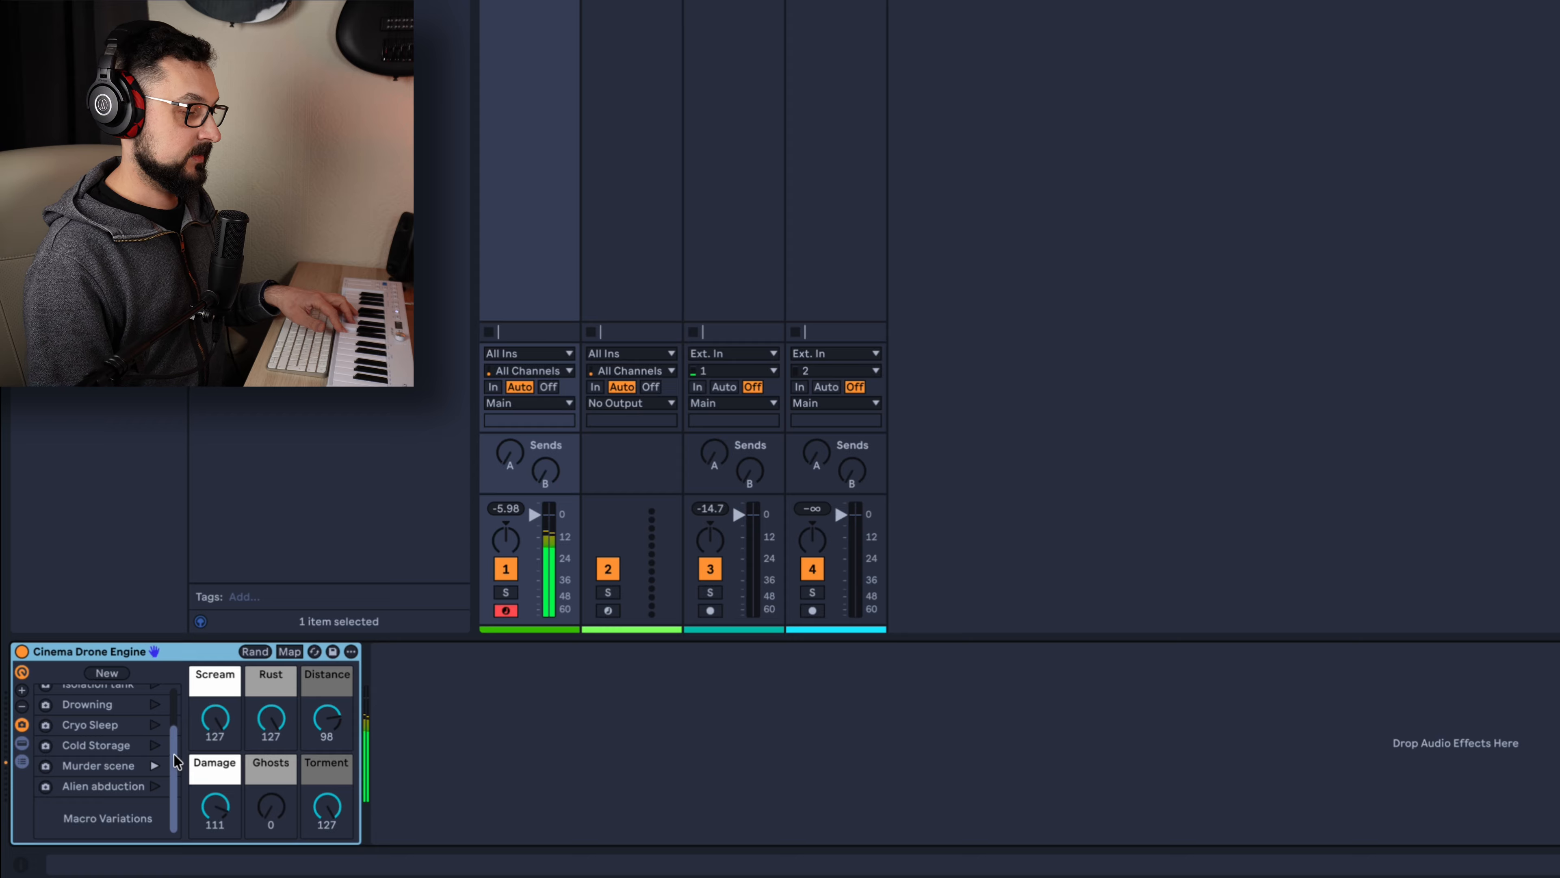
{"action": "scroll", "coordinate": [176, 763], "scroll_direction": "up", "scroll_amount": 1}
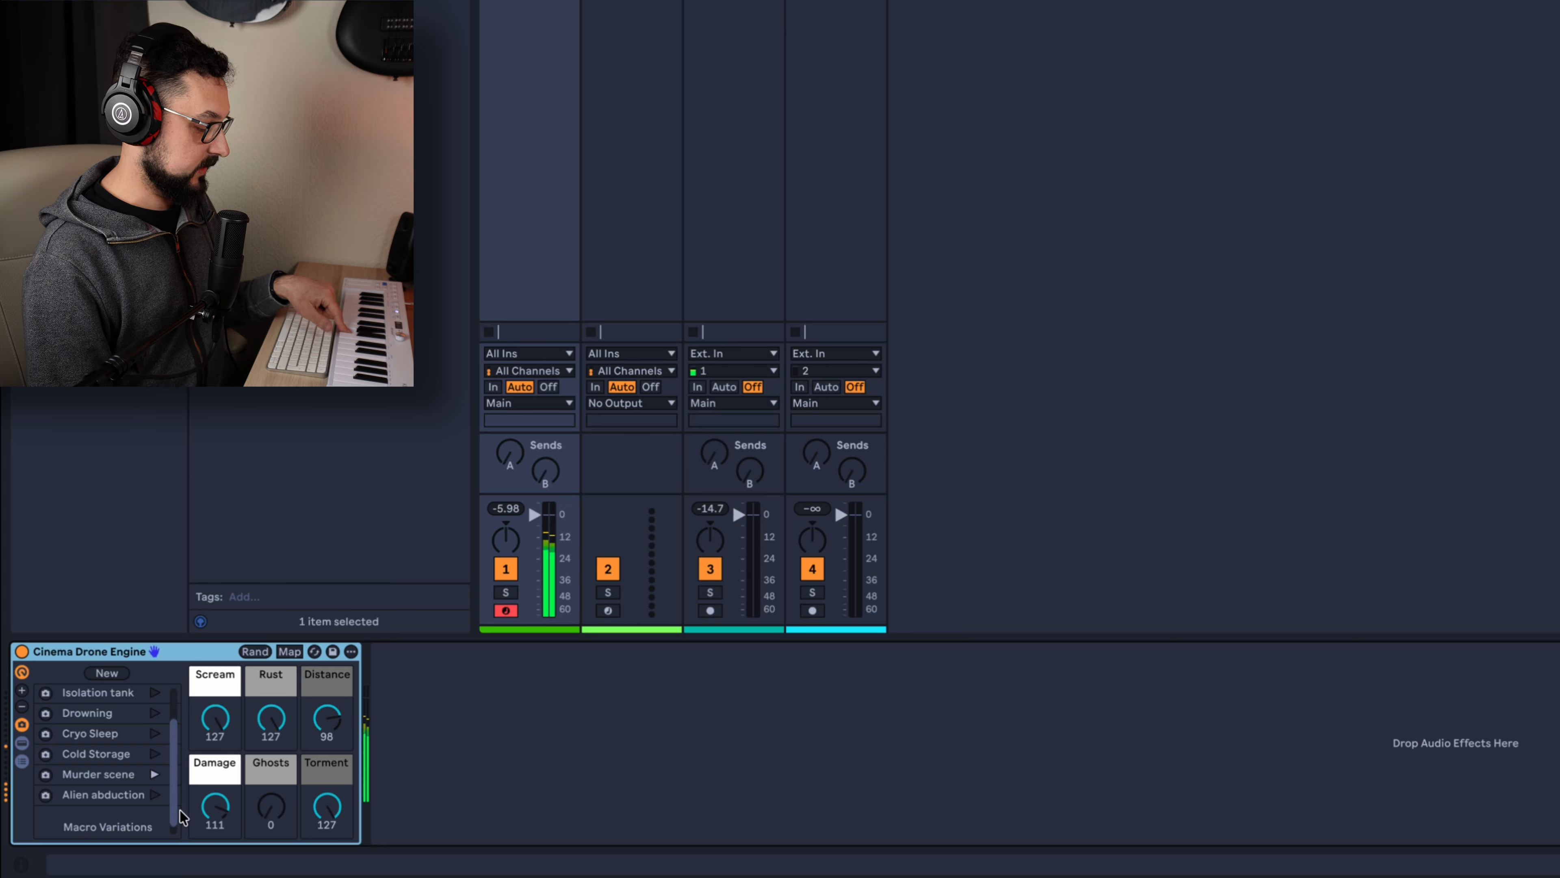
{"action": "left_click", "coordinate": [155, 795]}
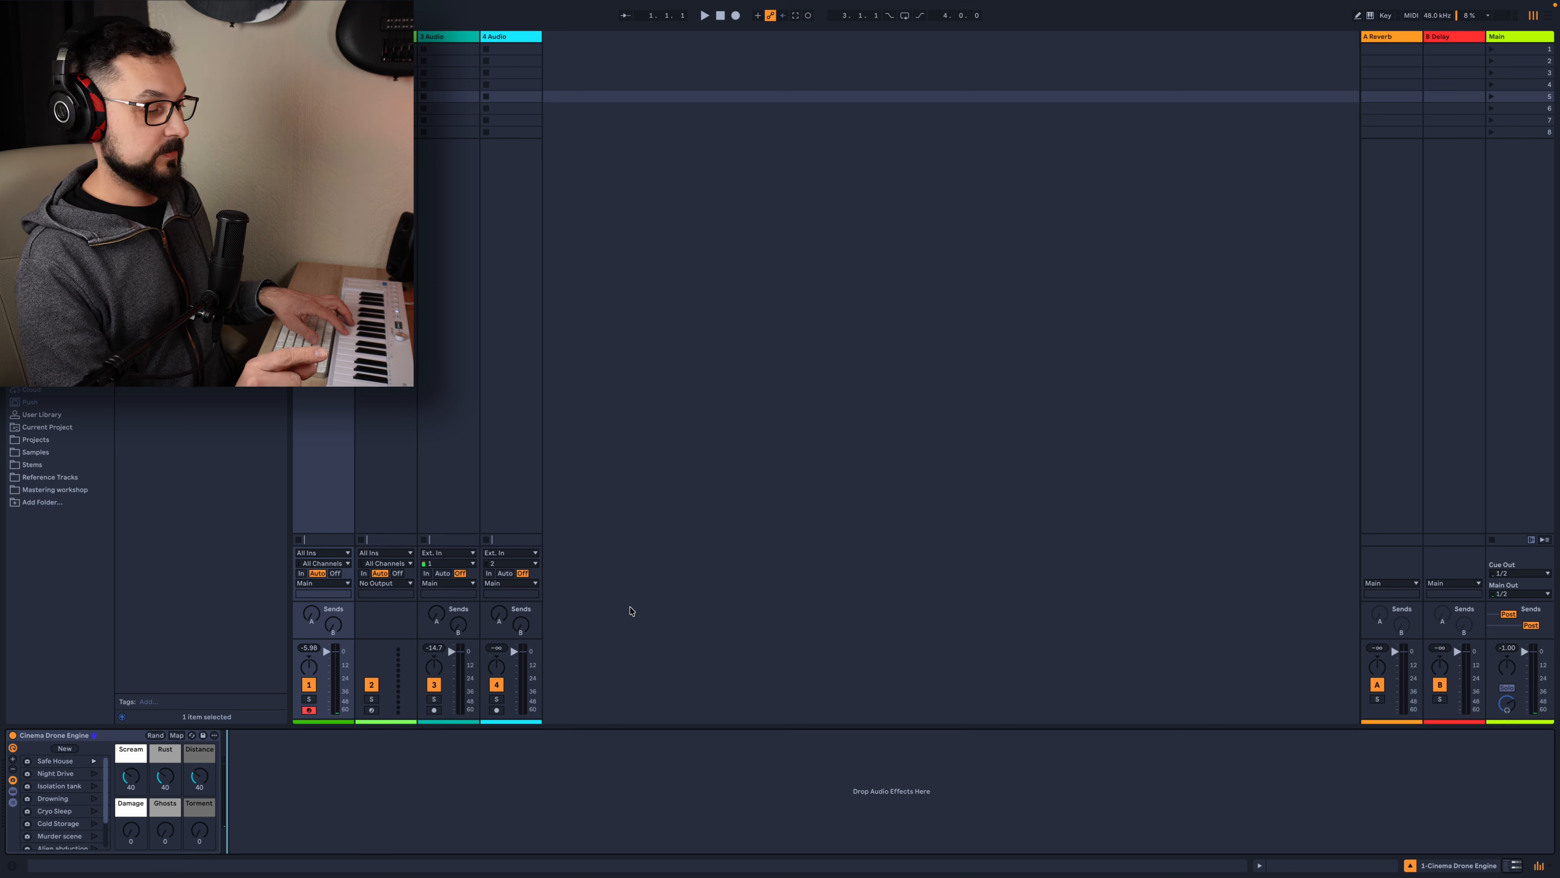
Lower the Scream, Rust and Distance macros to 0, and raise them to 59, 124 and 93
{"action": "left_click_drag", "start_coordinate": [166, 777], "coordinate": [195, 842]}
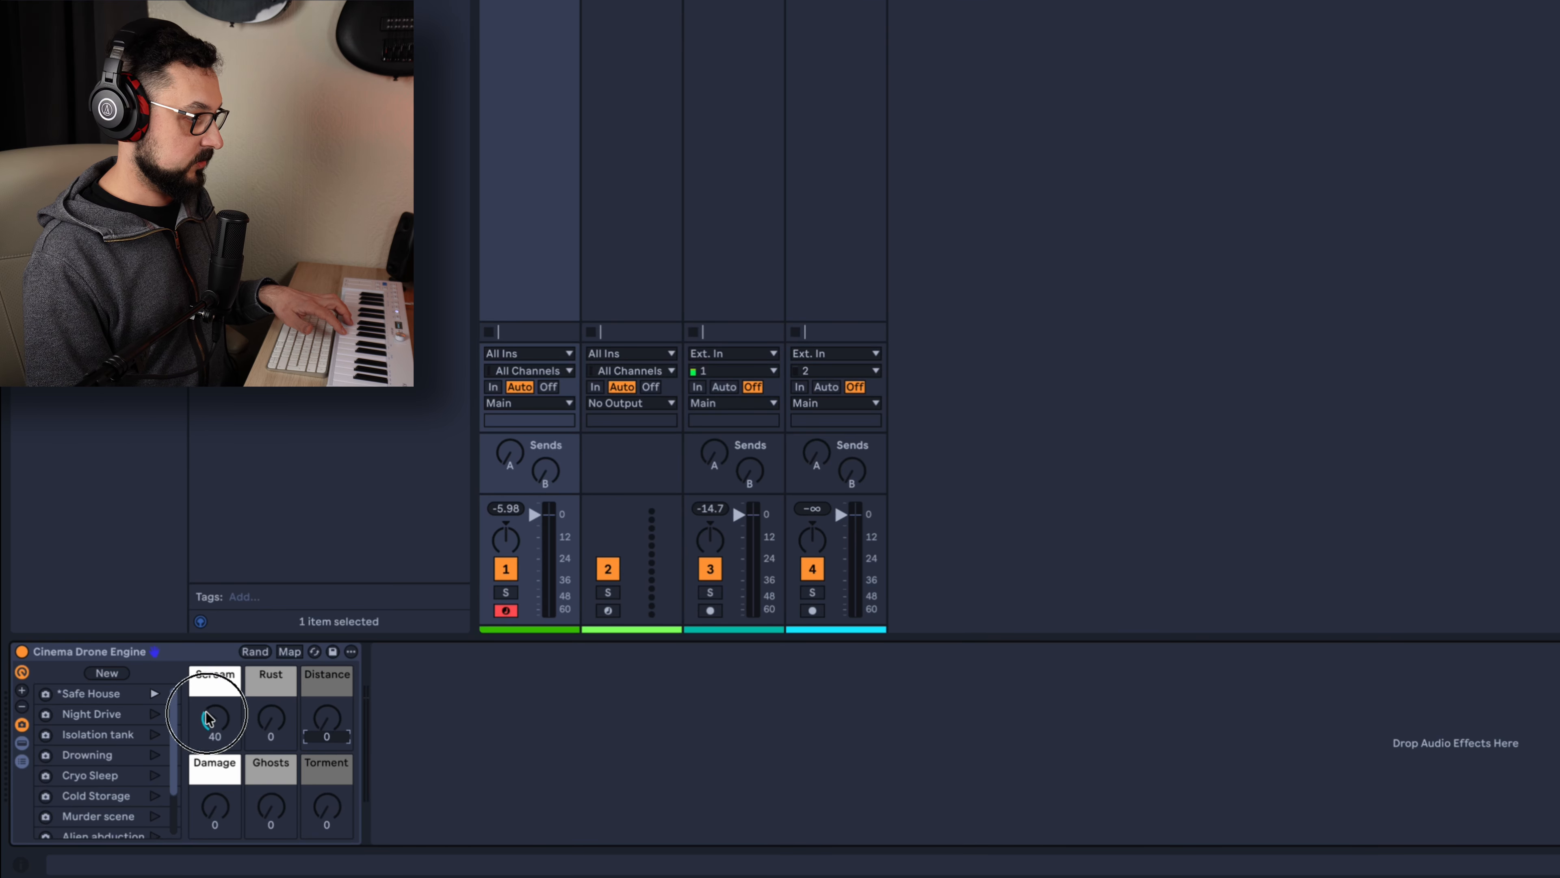
{"action": "left_click_drag", "start_coordinate": [207, 718], "coordinate": [209, 861]}
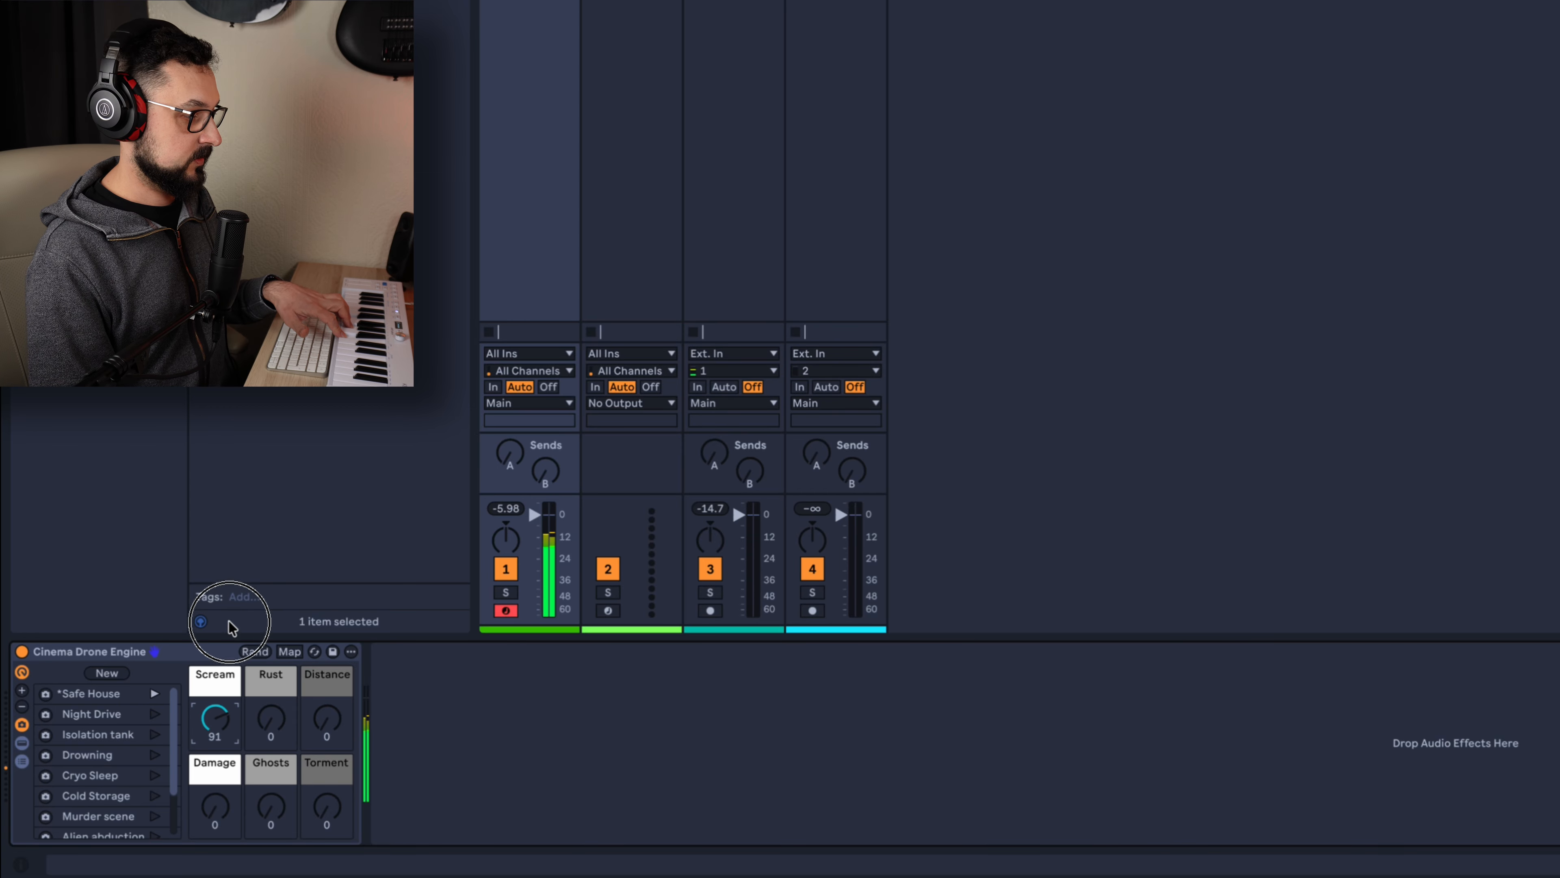
{"action": "mouse_move", "coordinate": [233, 606]}
{"action": "left_mouse_down"}
{"action": "mouse_move", "coordinate": [236, 591]}
{"action": "mouse_move", "coordinate": [221, 661]}
{"action": "mouse_move", "coordinate": [218, 600]}
{"action": "mouse_move", "coordinate": [216, 673]}
{"action": "mouse_move", "coordinate": [224, 602]}
{"action": "left_mouse_up"}
{"action": "left_click_drag", "start_coordinate": [271, 720], "coordinate": [280, 594]}
{"action": "mouse_move", "coordinate": [216, 730]}
{"action": "left_mouse_down"}
{"action": "mouse_move", "coordinate": [220, 764]}
{"action": "mouse_move", "coordinate": [222, 749]}
{"action": "left_mouse_up"}
{"action": "left_click_drag", "start_coordinate": [340, 725], "coordinate": [348, 620]}
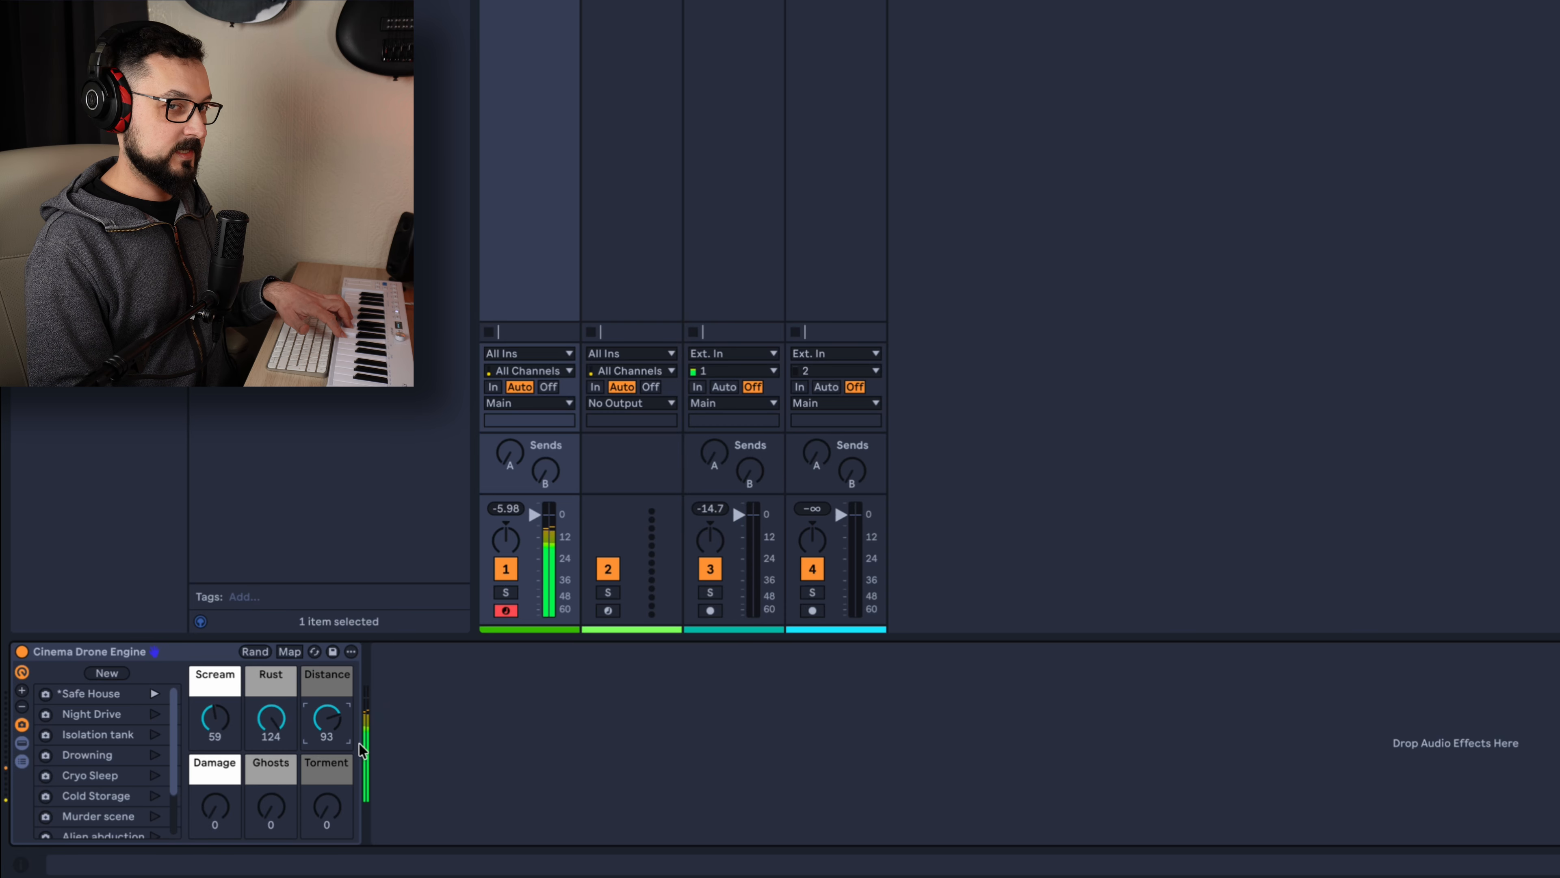
Raise the Damage, Ghosts, Scream, Distance and Torment macros to 127
{"action": "left_click_drag", "start_coordinate": [210, 811], "coordinate": [228, 722]}
{"action": "left_click_drag", "start_coordinate": [285, 817], "coordinate": [273, 650]}
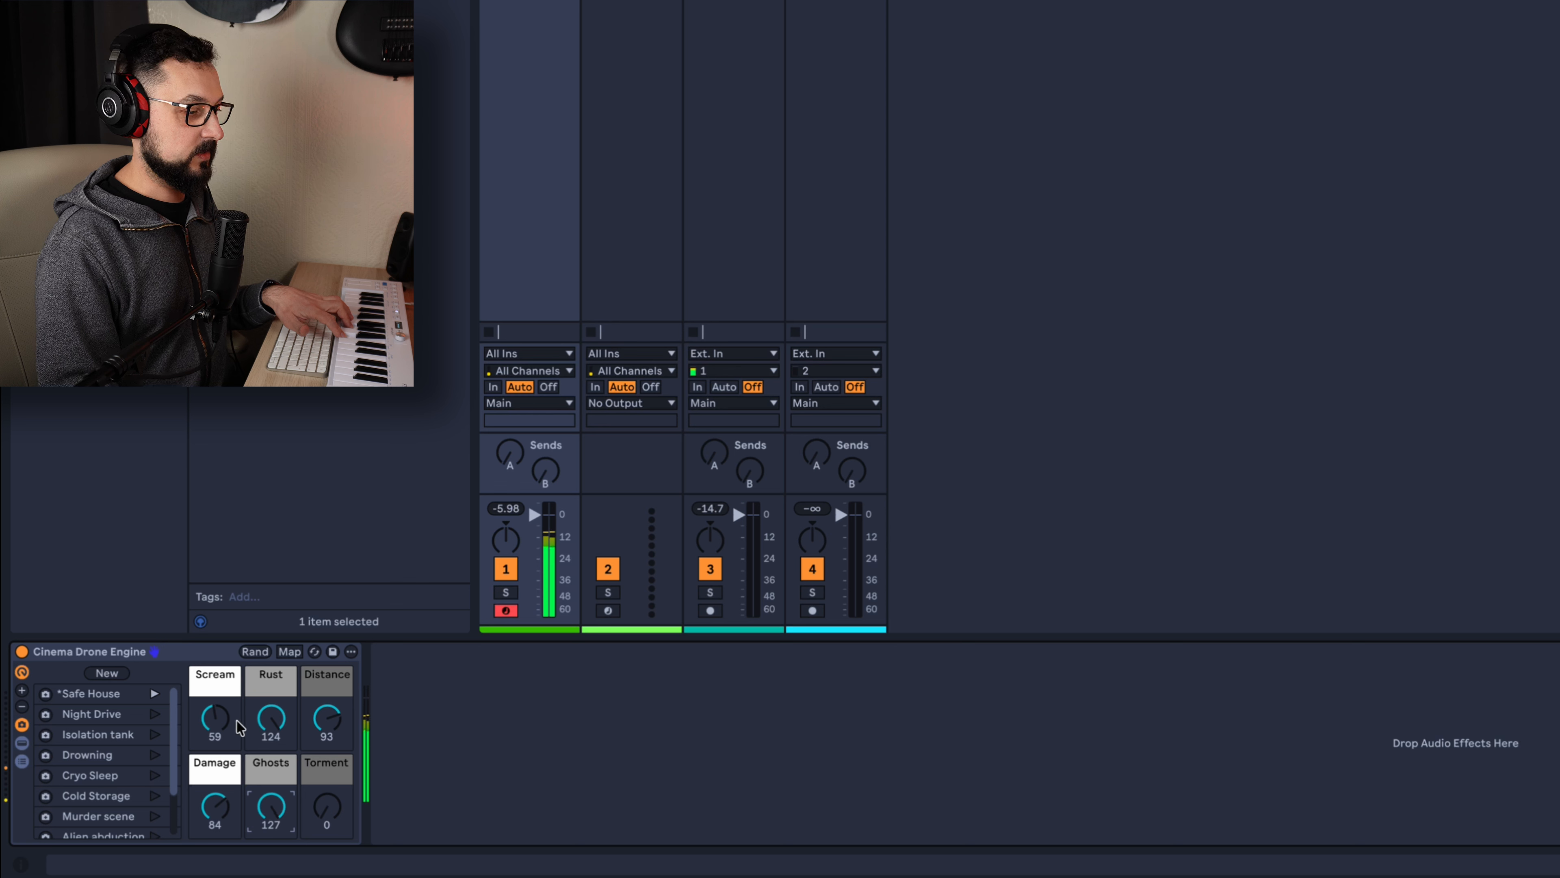
{"action": "left_click_drag", "start_coordinate": [202, 708], "coordinate": [205, 664]}
{"action": "left_click_drag", "start_coordinate": [328, 718], "coordinate": [331, 670]}
{"action": "left_click_drag", "start_coordinate": [217, 808], "coordinate": [216, 771]}
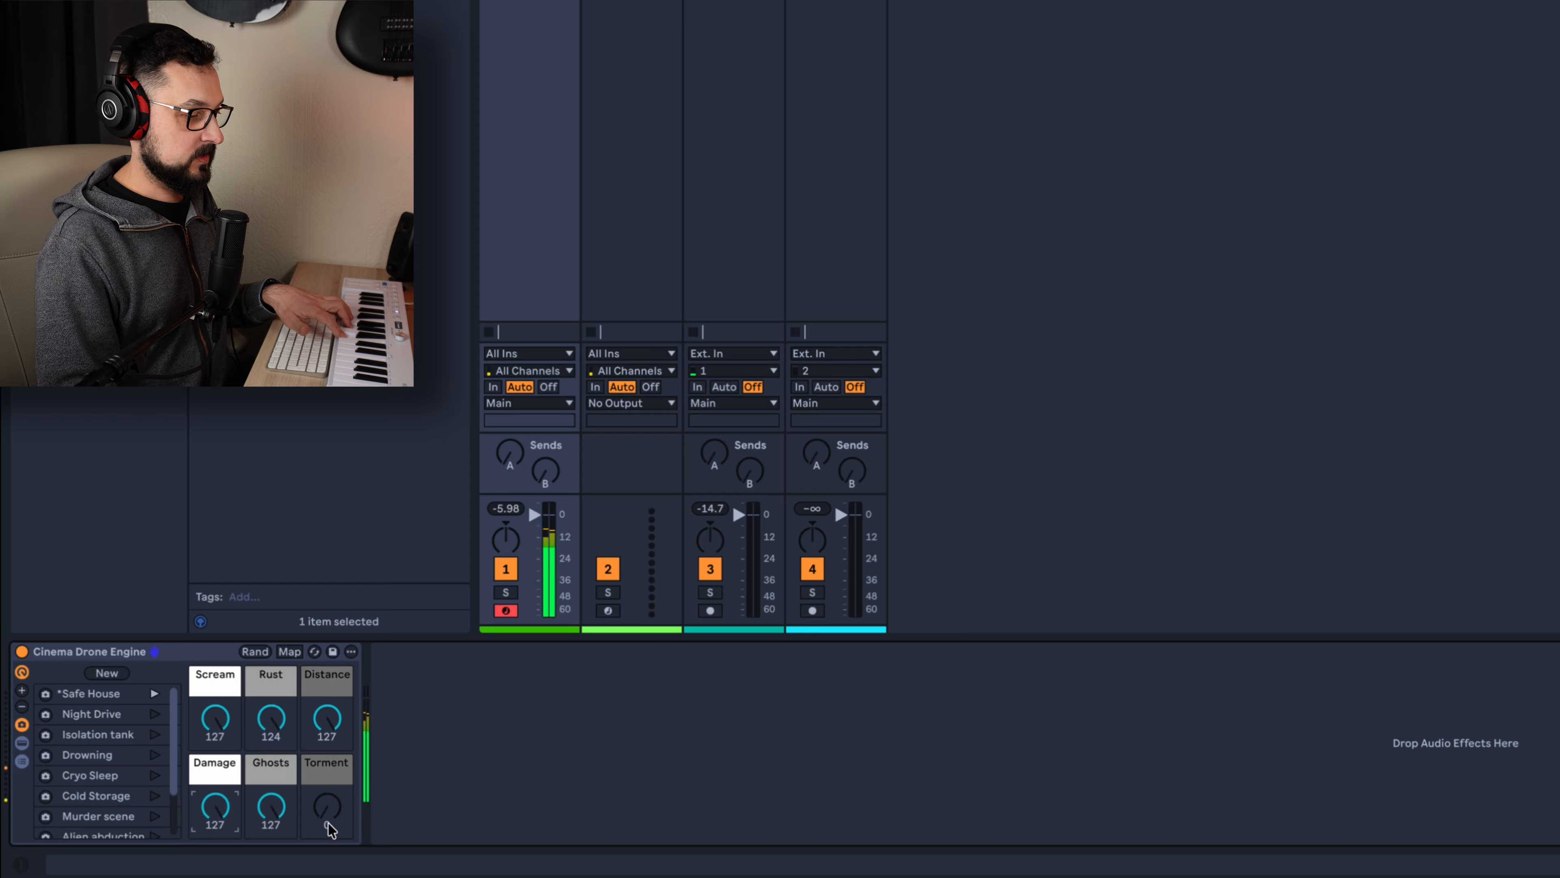
{"action": "left_click_drag", "start_coordinate": [323, 818], "coordinate": [337, 636]}
Lower the macros to 56 for Ghosts, 49 for Damage, 47 for Rust and 90 for Distance
{"action": "left_click_drag", "start_coordinate": [271, 811], "coordinate": [275, 875]}
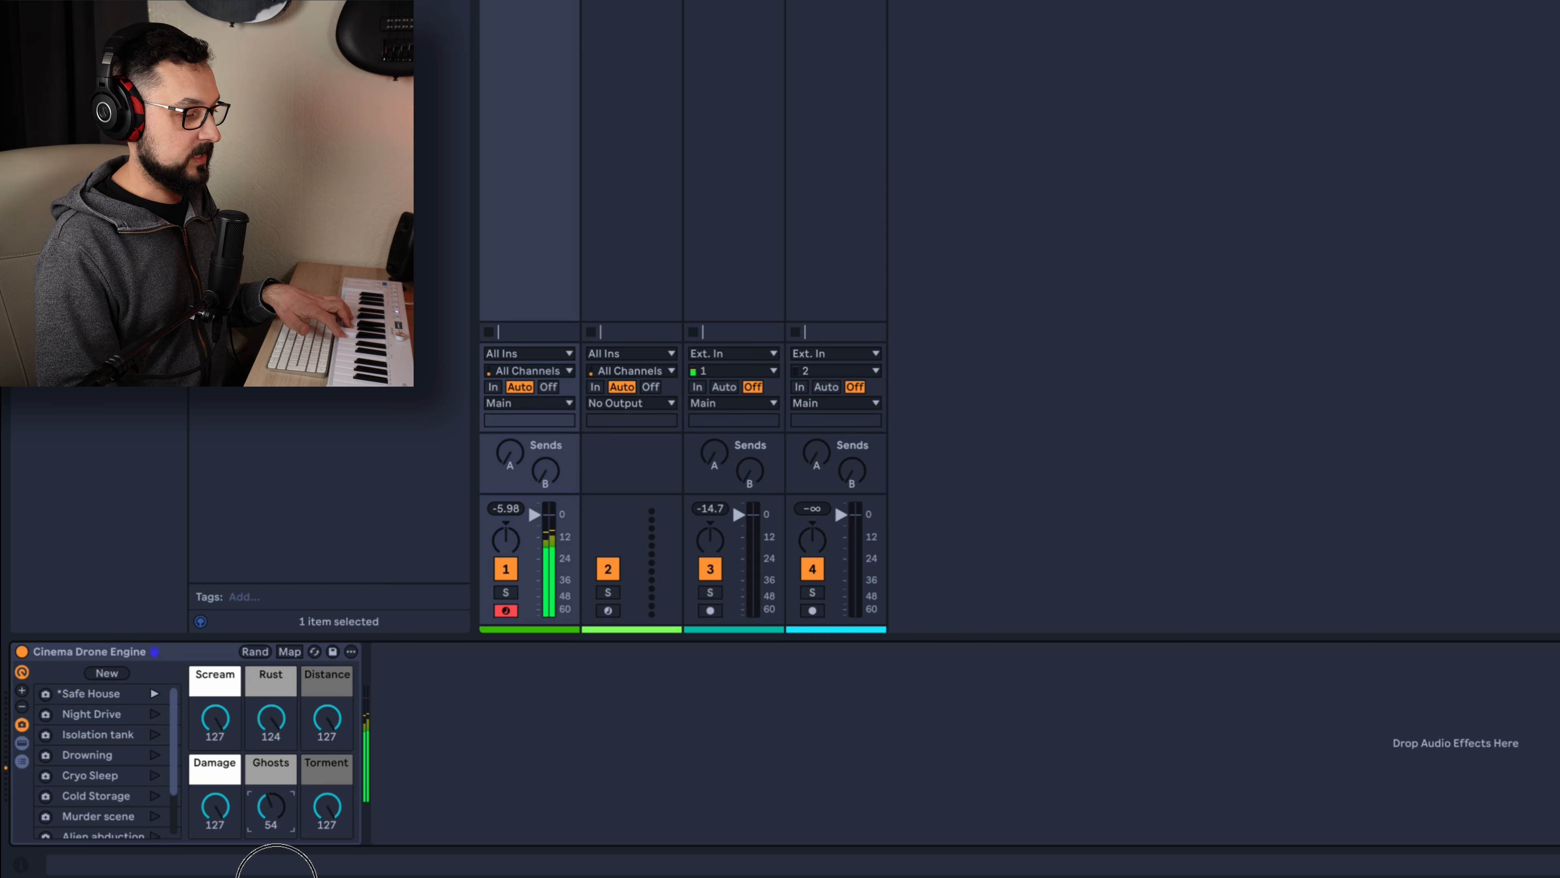
{"action": "left_click_drag", "start_coordinate": [228, 803], "coordinate": [211, 876]}
{"action": "left_click_drag", "start_coordinate": [271, 801], "coordinate": [274, 818]}
{"action": "left_click_drag", "start_coordinate": [328, 721], "coordinate": [318, 796]}
{"action": "left_click", "coordinate": [271, 731]}
{"action": "left_click_drag", "start_coordinate": [271, 731], "coordinate": [328, 674]}
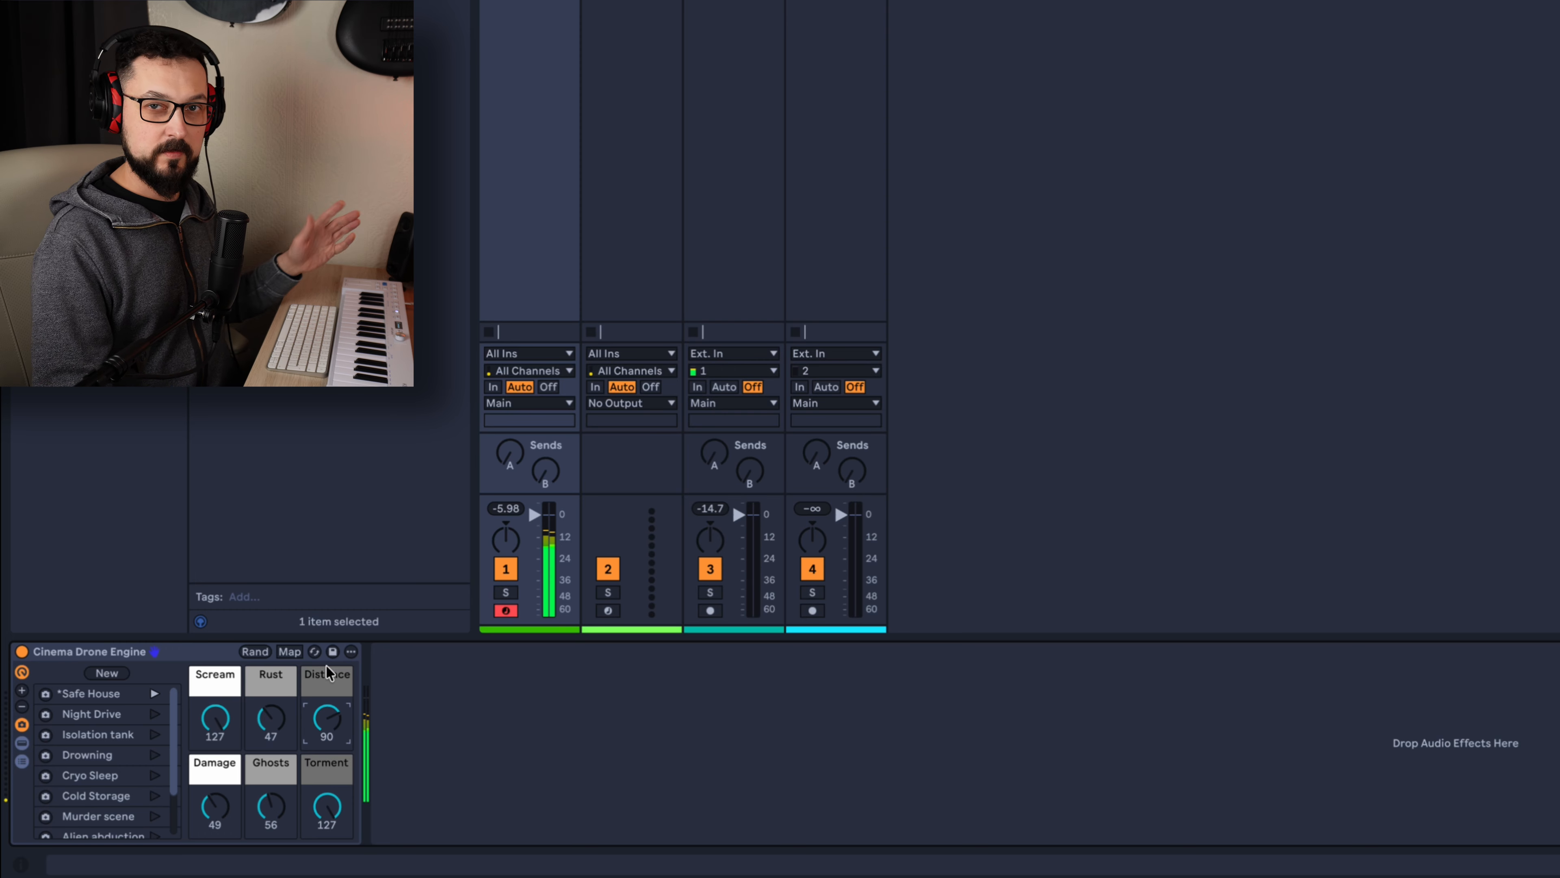
Restore the Safe House macro variation and ungroup the Cinema Drone Engine rack with the browser hidden
{"action": "left_click", "coordinate": [106, 760]}
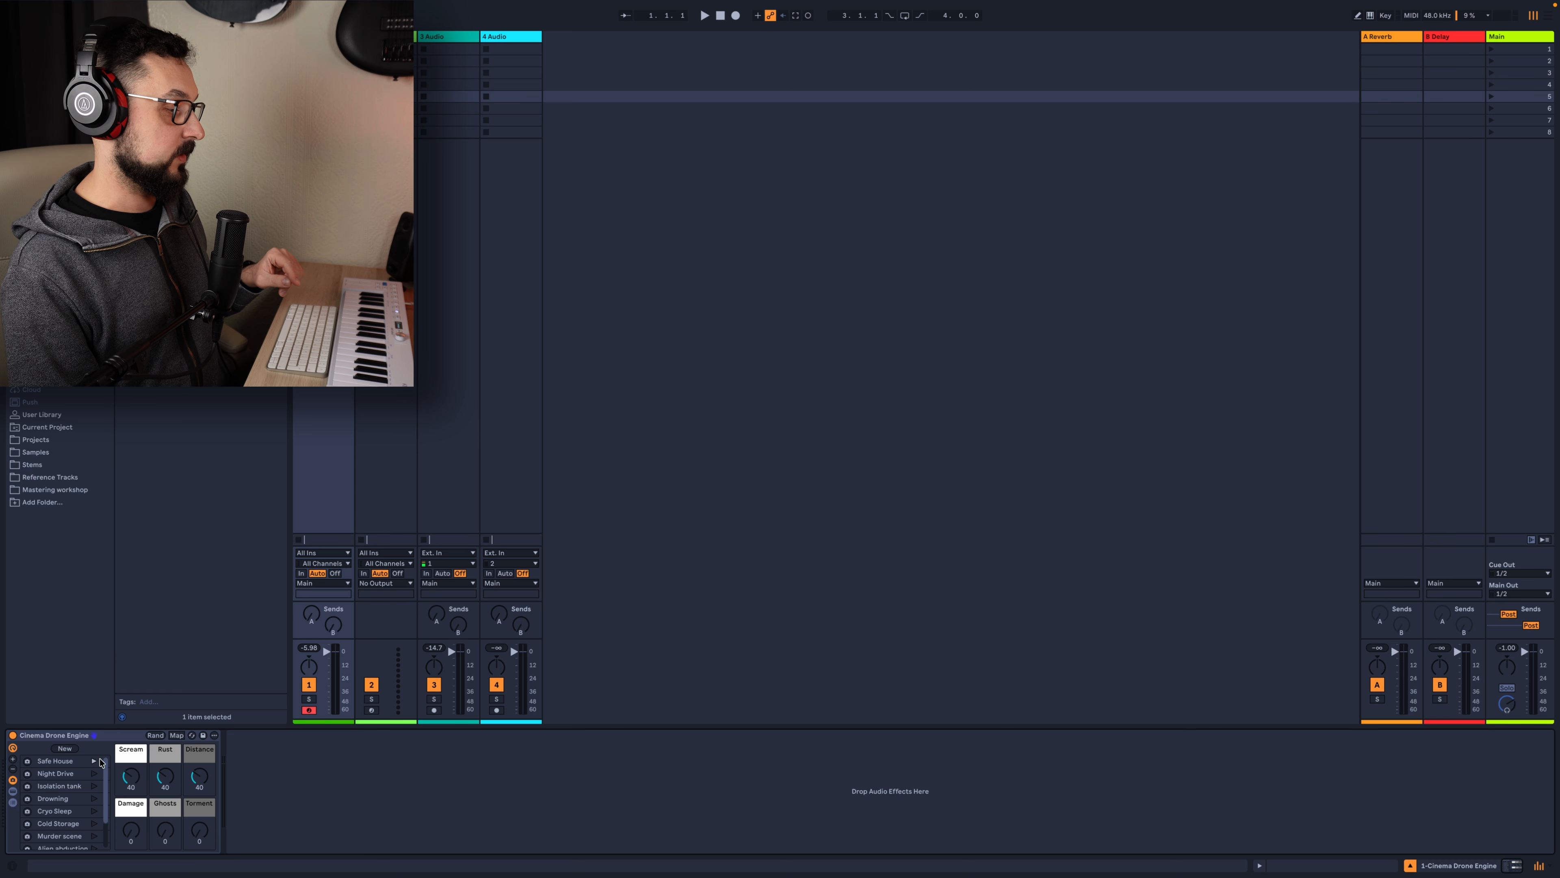
{"action": "left_click", "coordinate": [114, 736]}
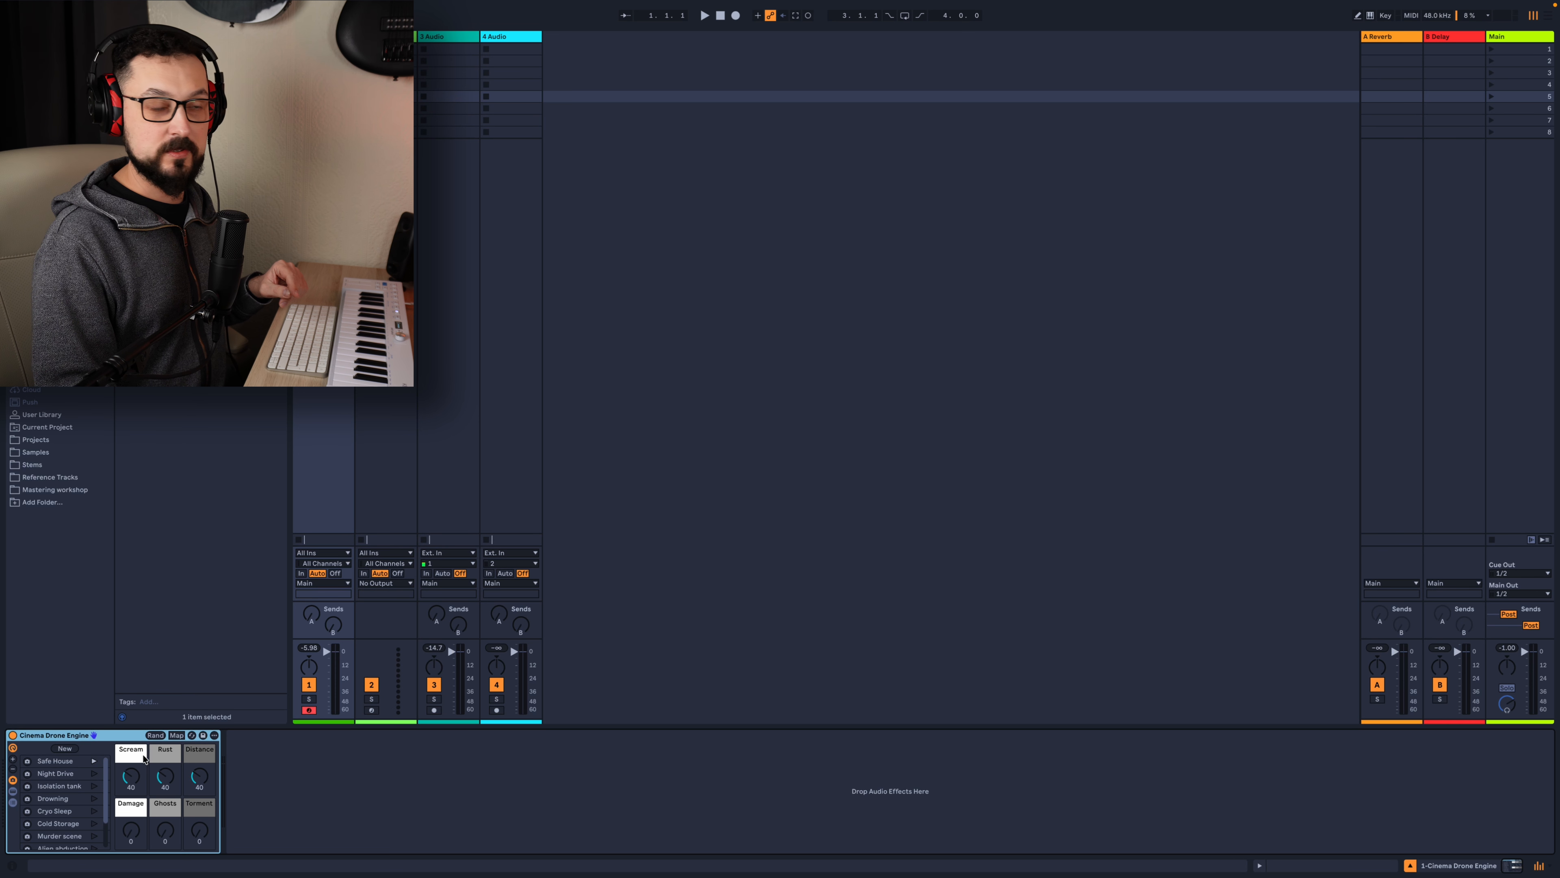
{"action": "key", "text": "super+alt+b"}
{"action": "key", "text": "super+shift+g"}
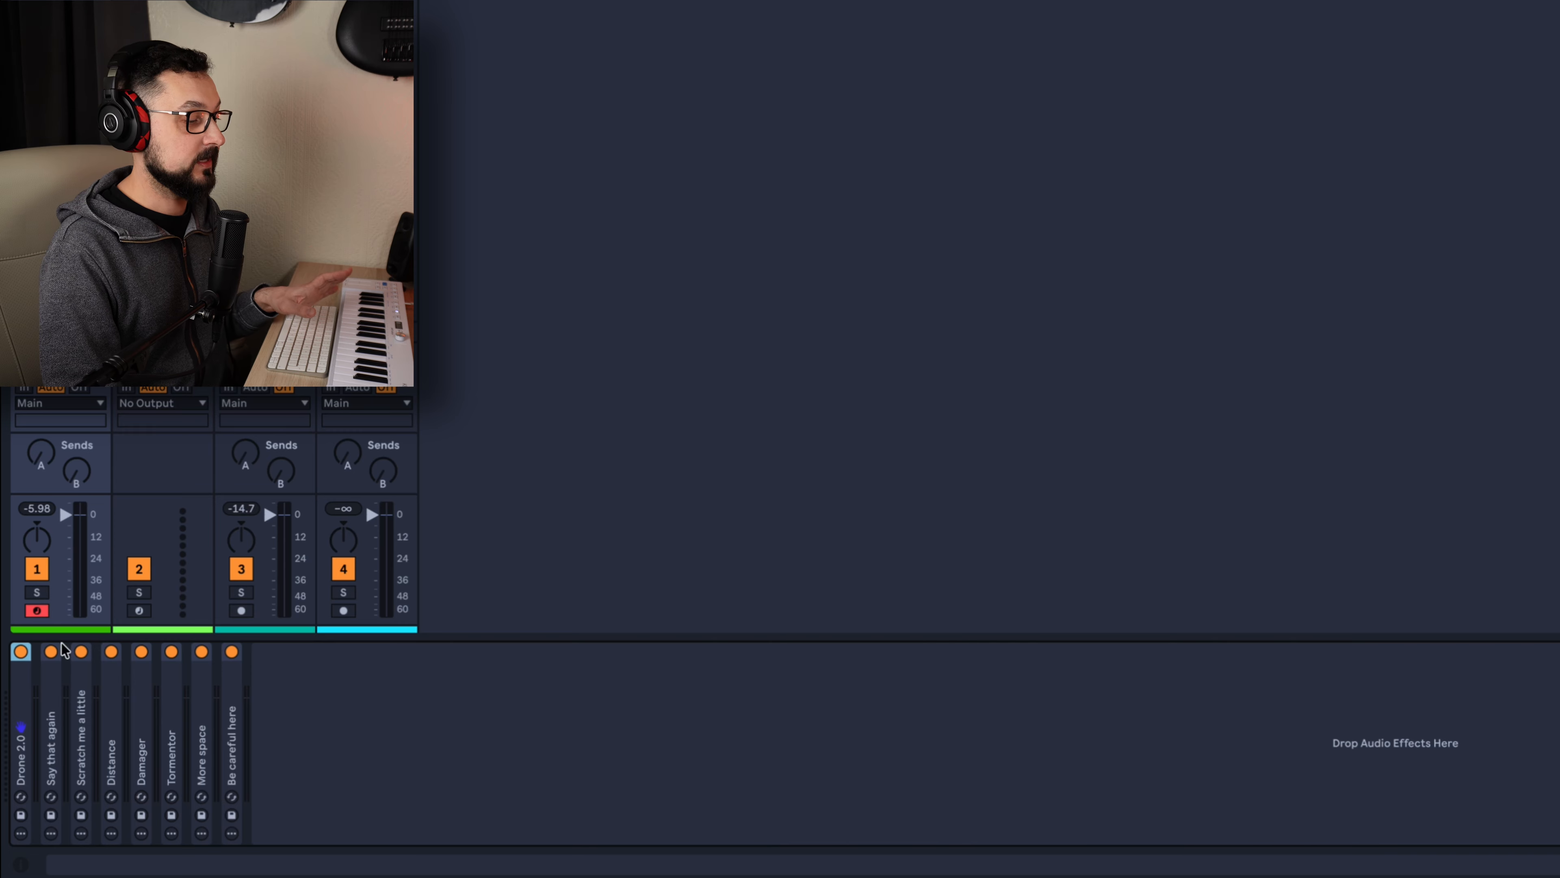
Unfold the Drone 2.0 synth and bypass all seven effects after it, from Say that again to Be careful here
{"action": "double_click", "coordinate": [23, 716]}
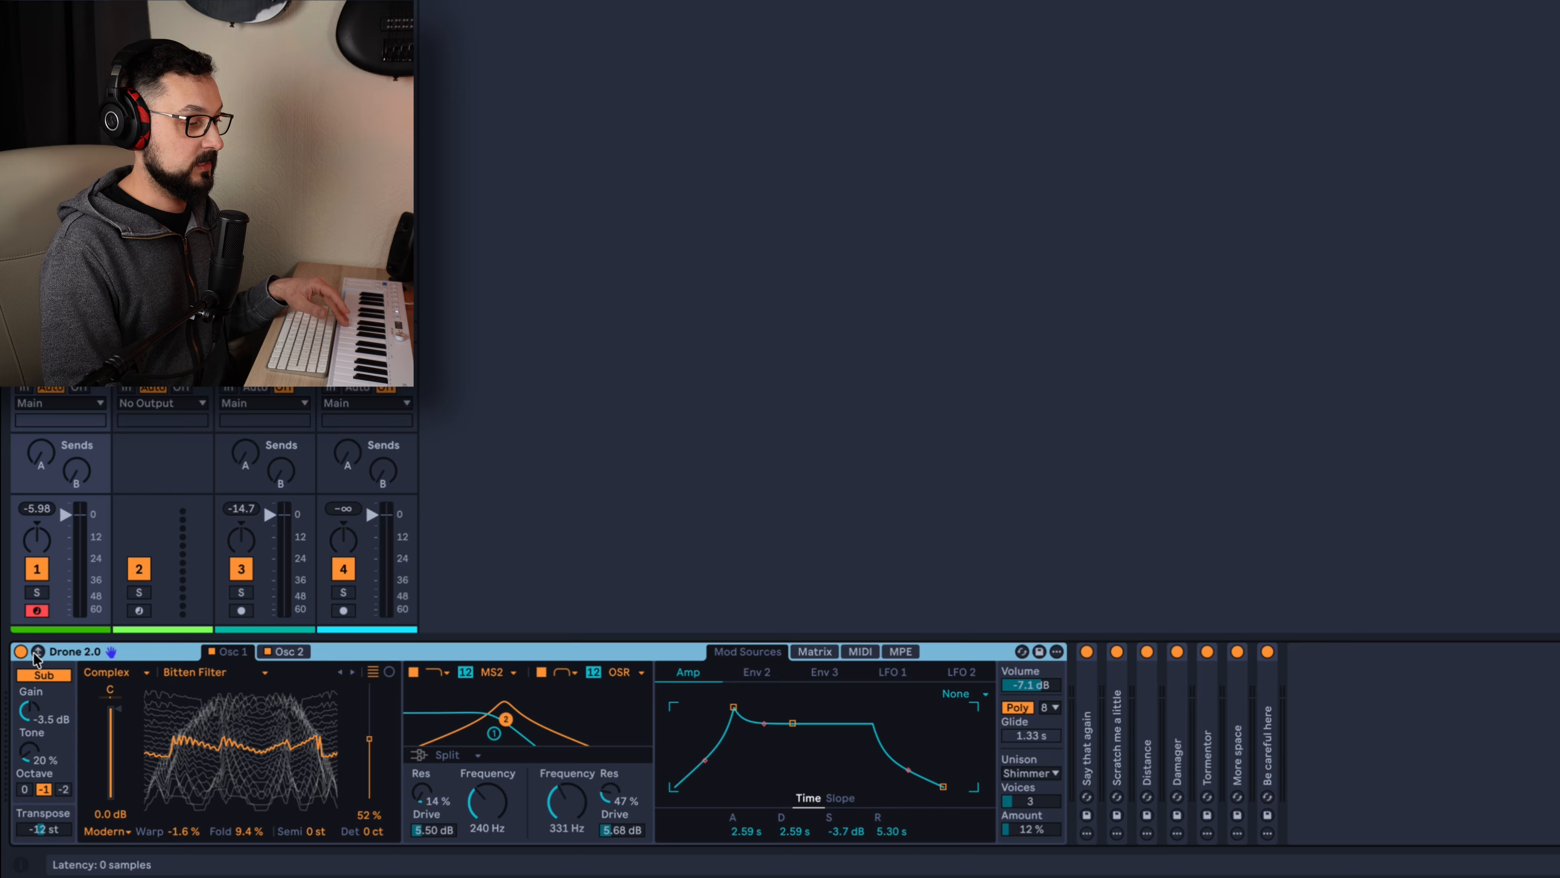
{"action": "left_click", "coordinate": [1086, 651]}
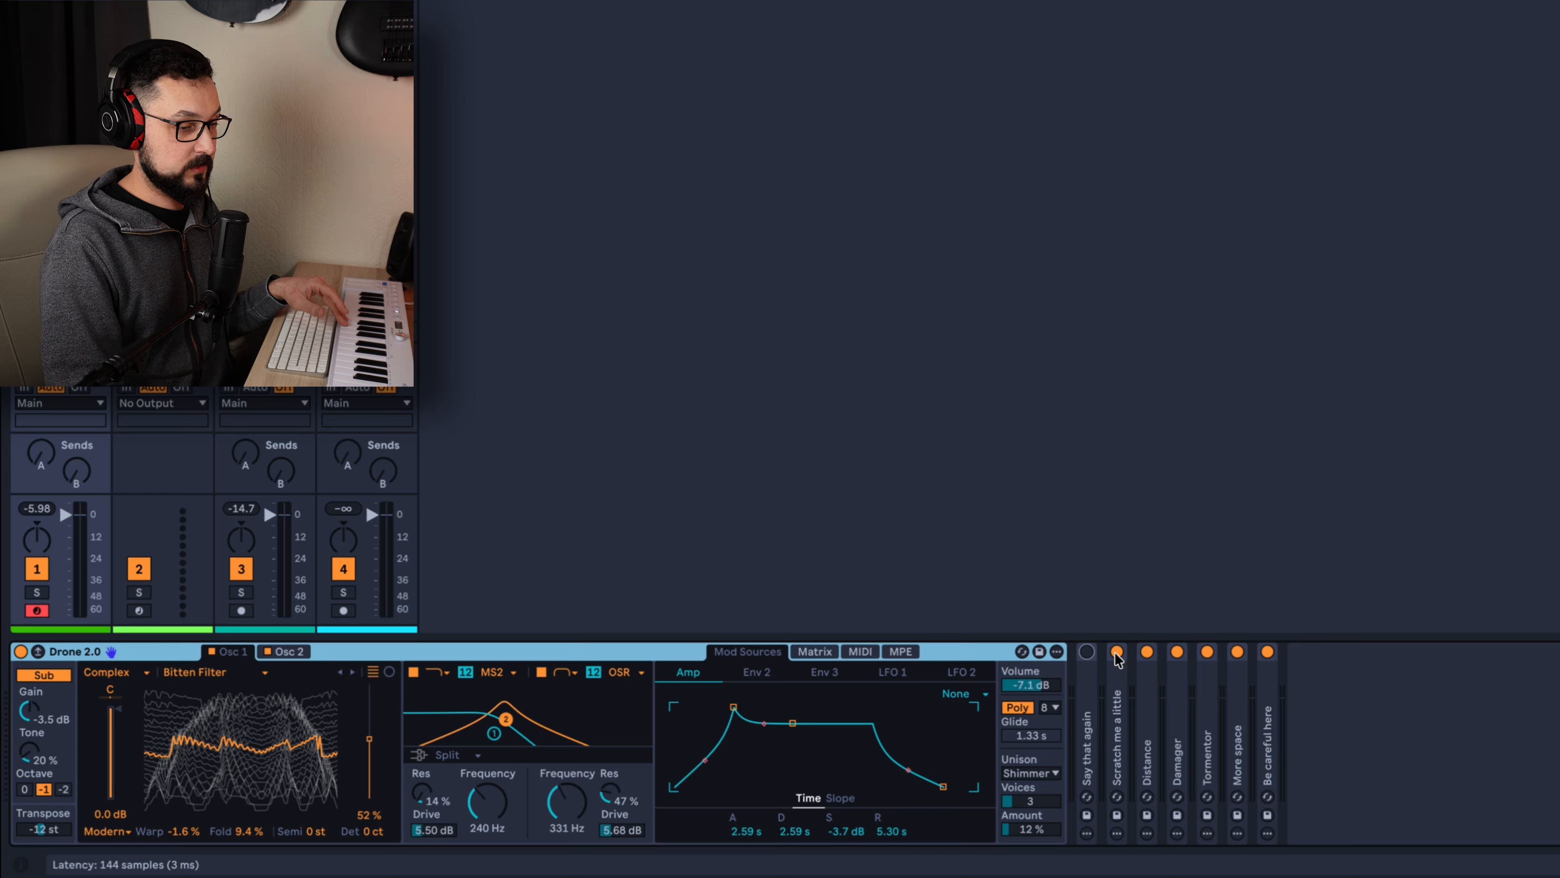
{"action": "left_click", "coordinate": [1145, 651]}
{"action": "left_click", "coordinate": [1205, 653]}
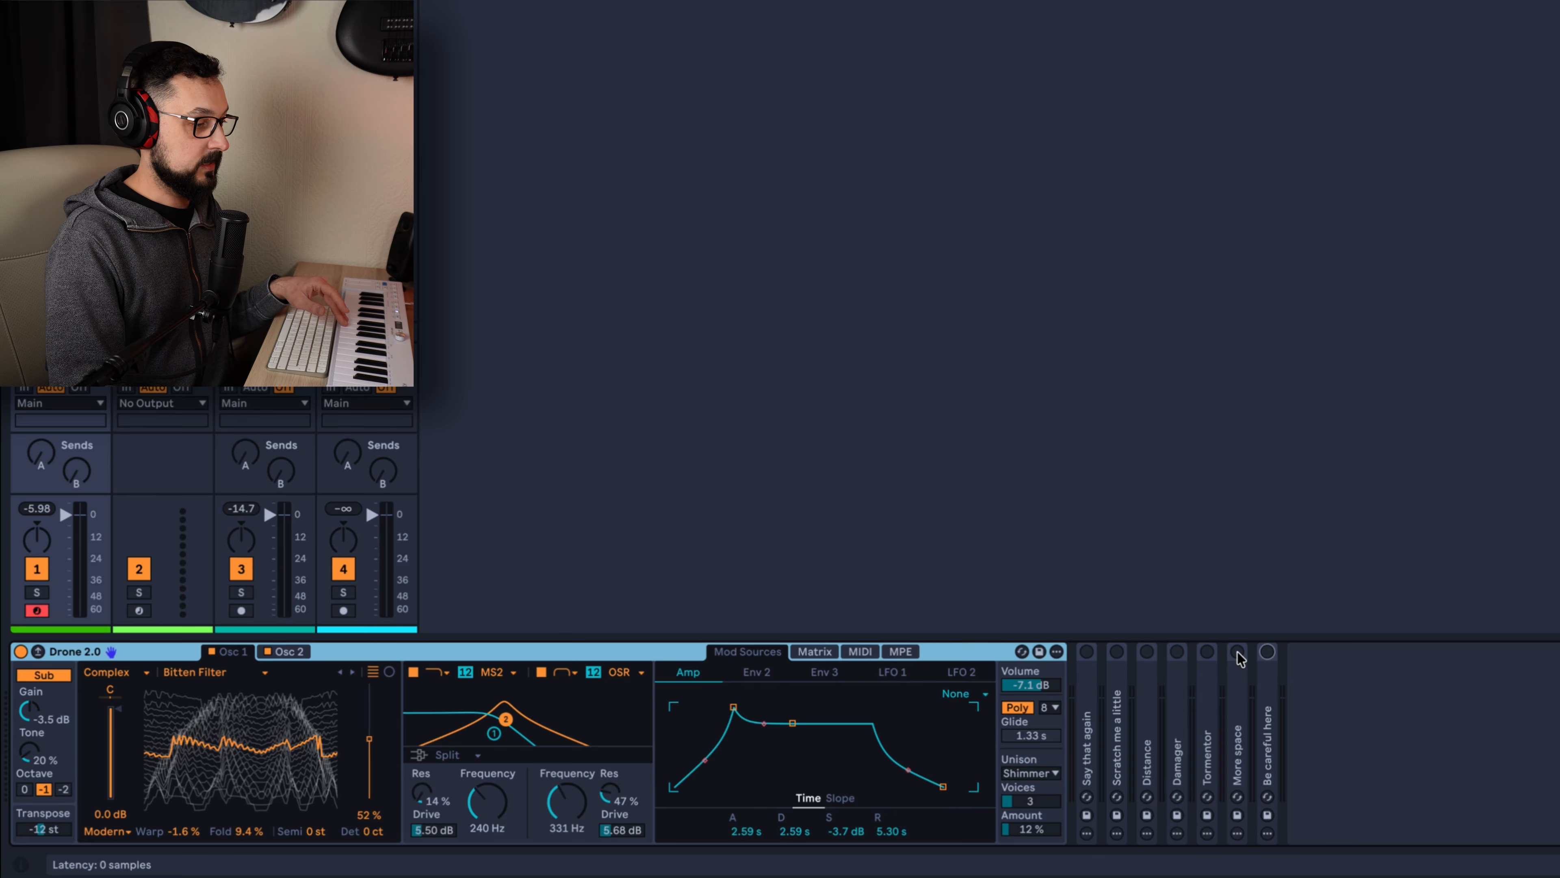
Open the expanded view of Drone 2.0 and enlarge it to show both oscillators, the envelopes and the LFOs
{"action": "left_click", "coordinate": [23, 736]}
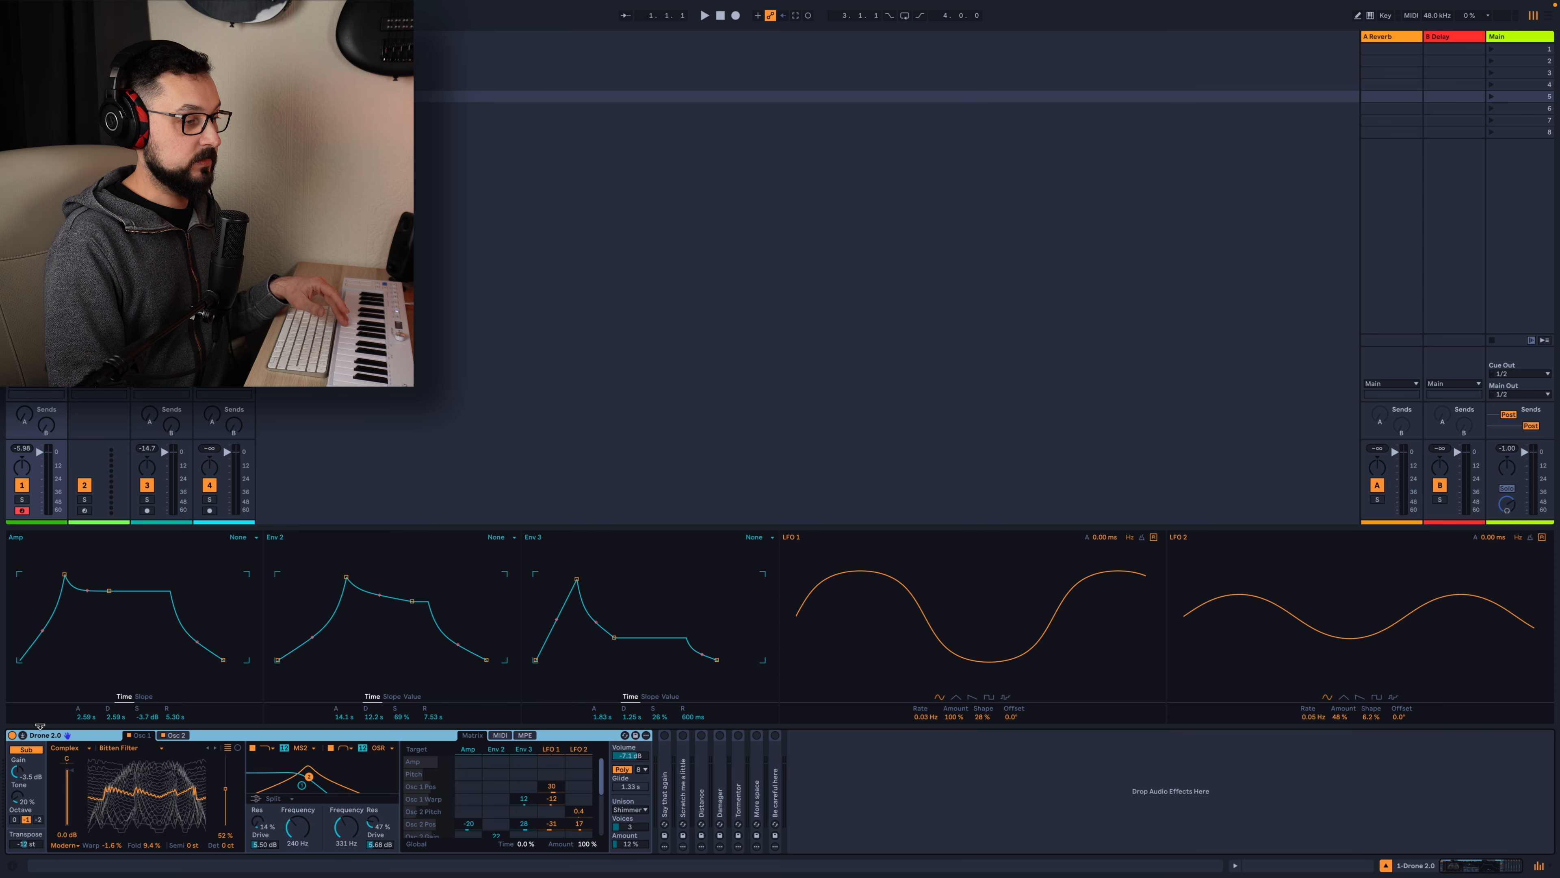
{"action": "left_click_drag", "start_coordinate": [365, 526], "coordinate": [373, 24]}
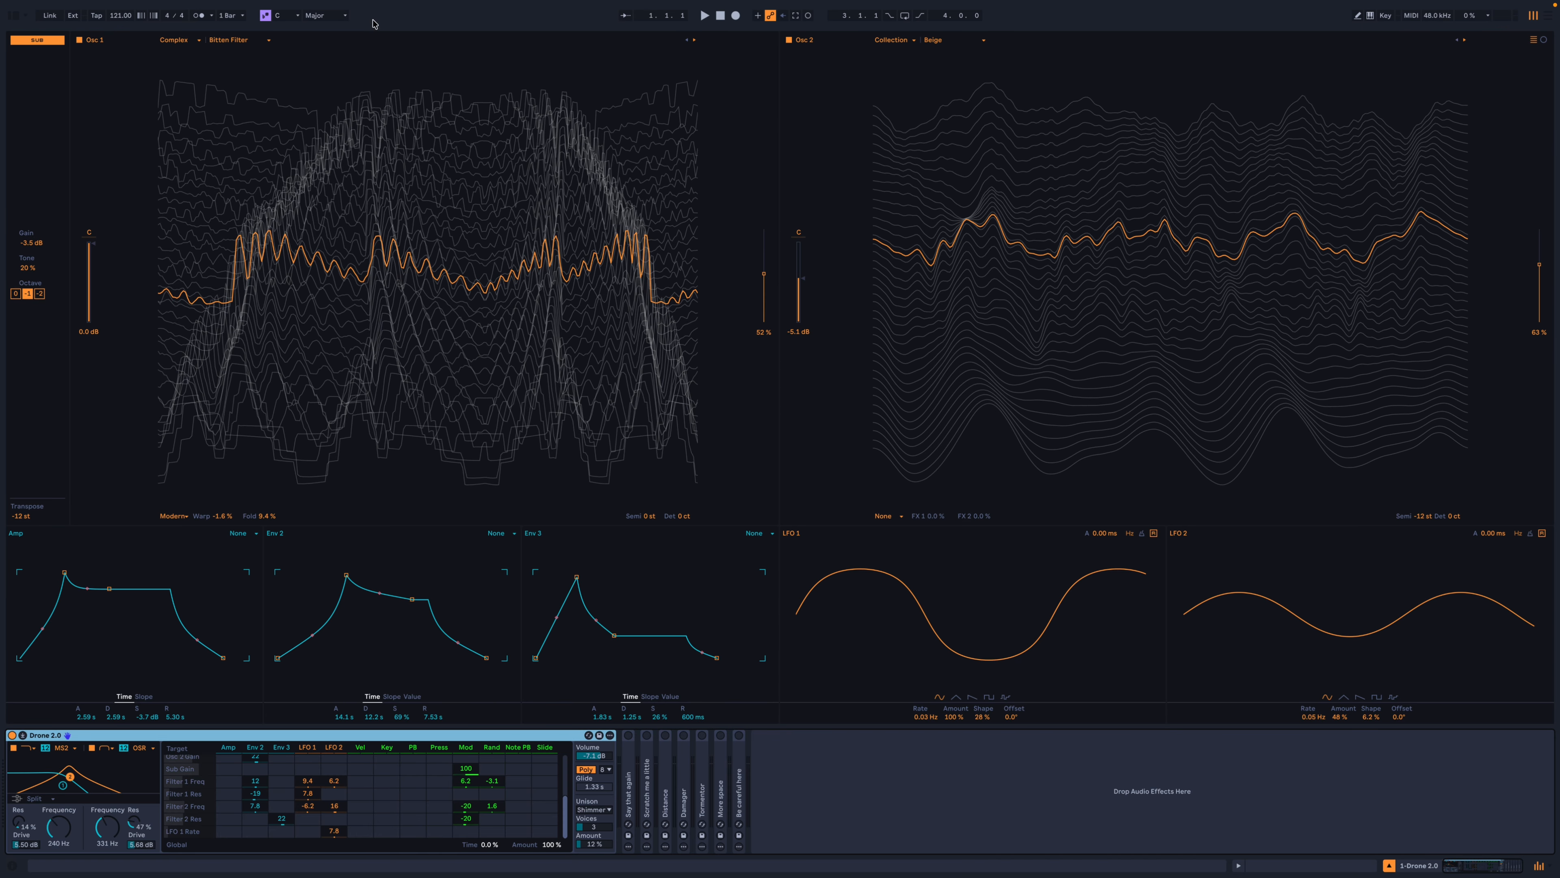
{"action": "left_click", "coordinate": [346, 94]}
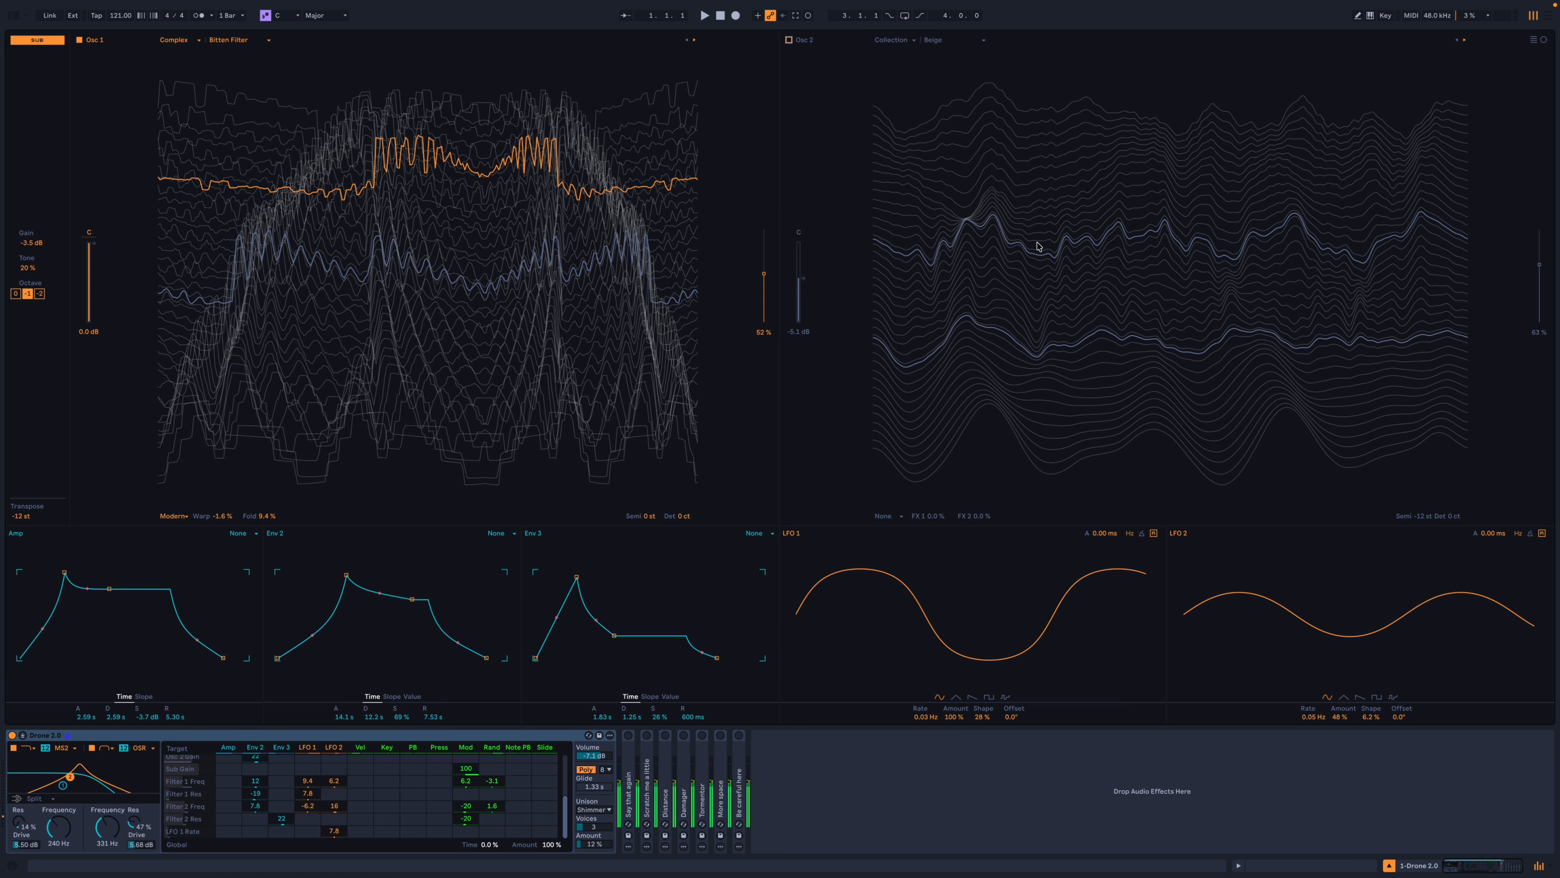
Switch Osc 2 back on and check the filter routing options, keeping Split
{"action": "left_click", "coordinate": [789, 40]}
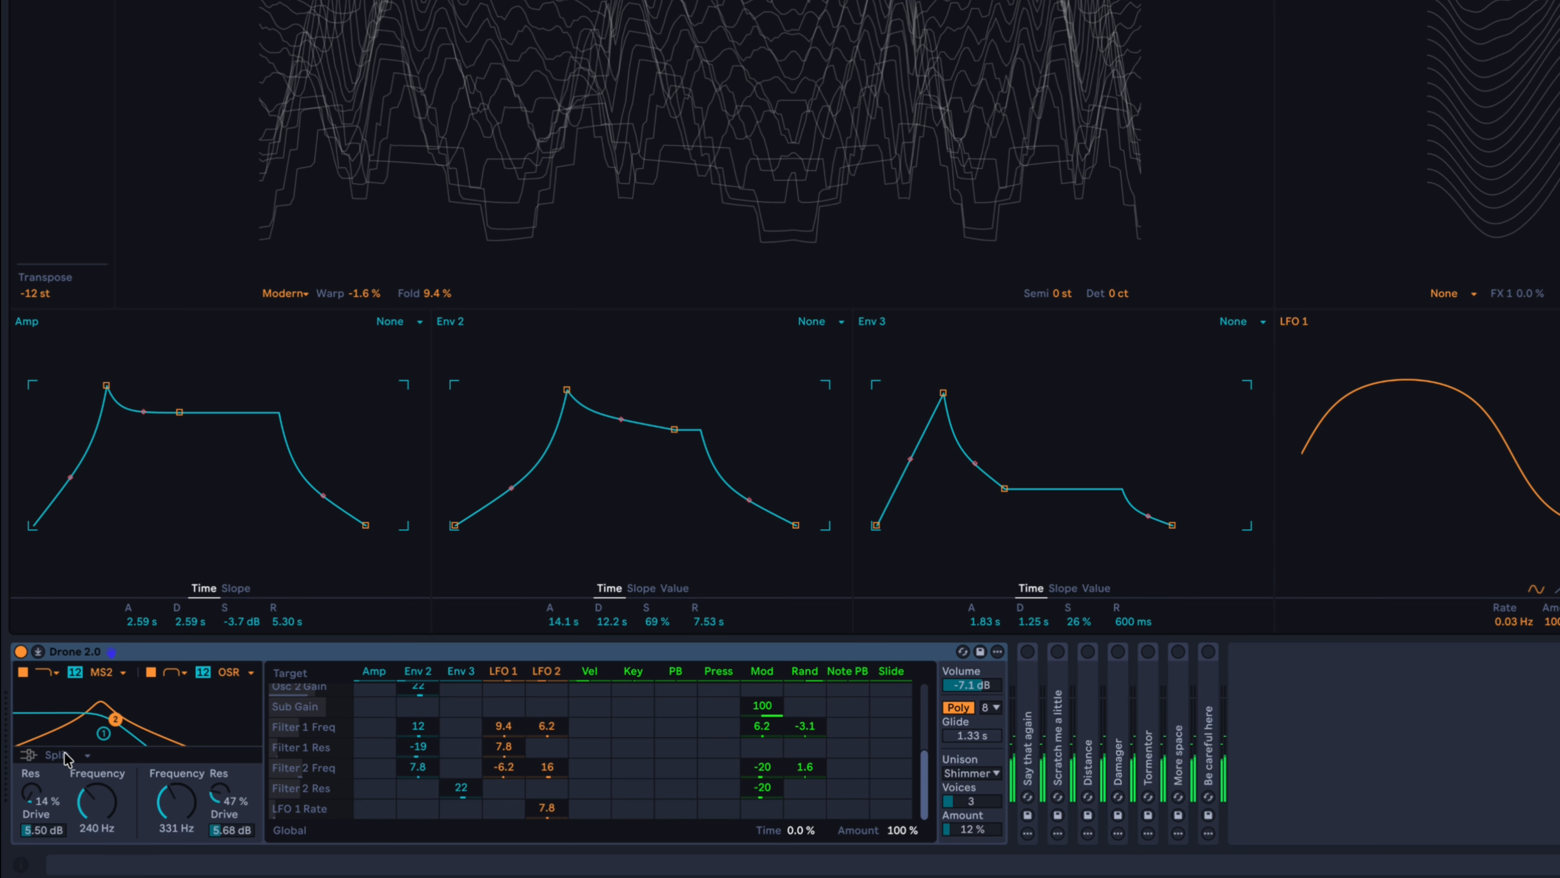
{"action": "left_click", "coordinate": [87, 758]}
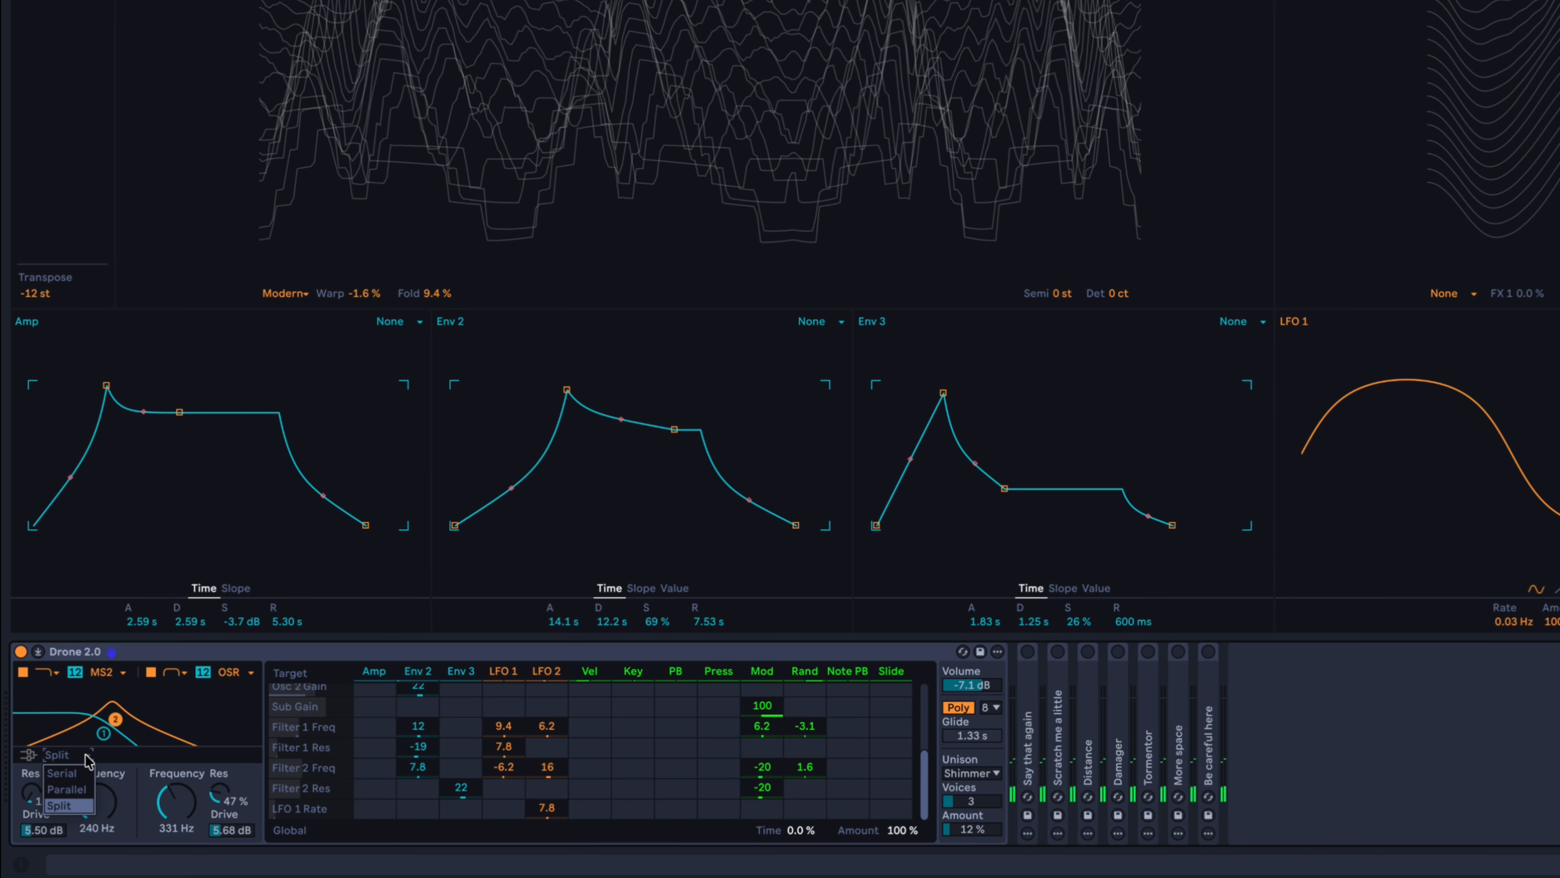
{"action": "left_click", "coordinate": [86, 759]}
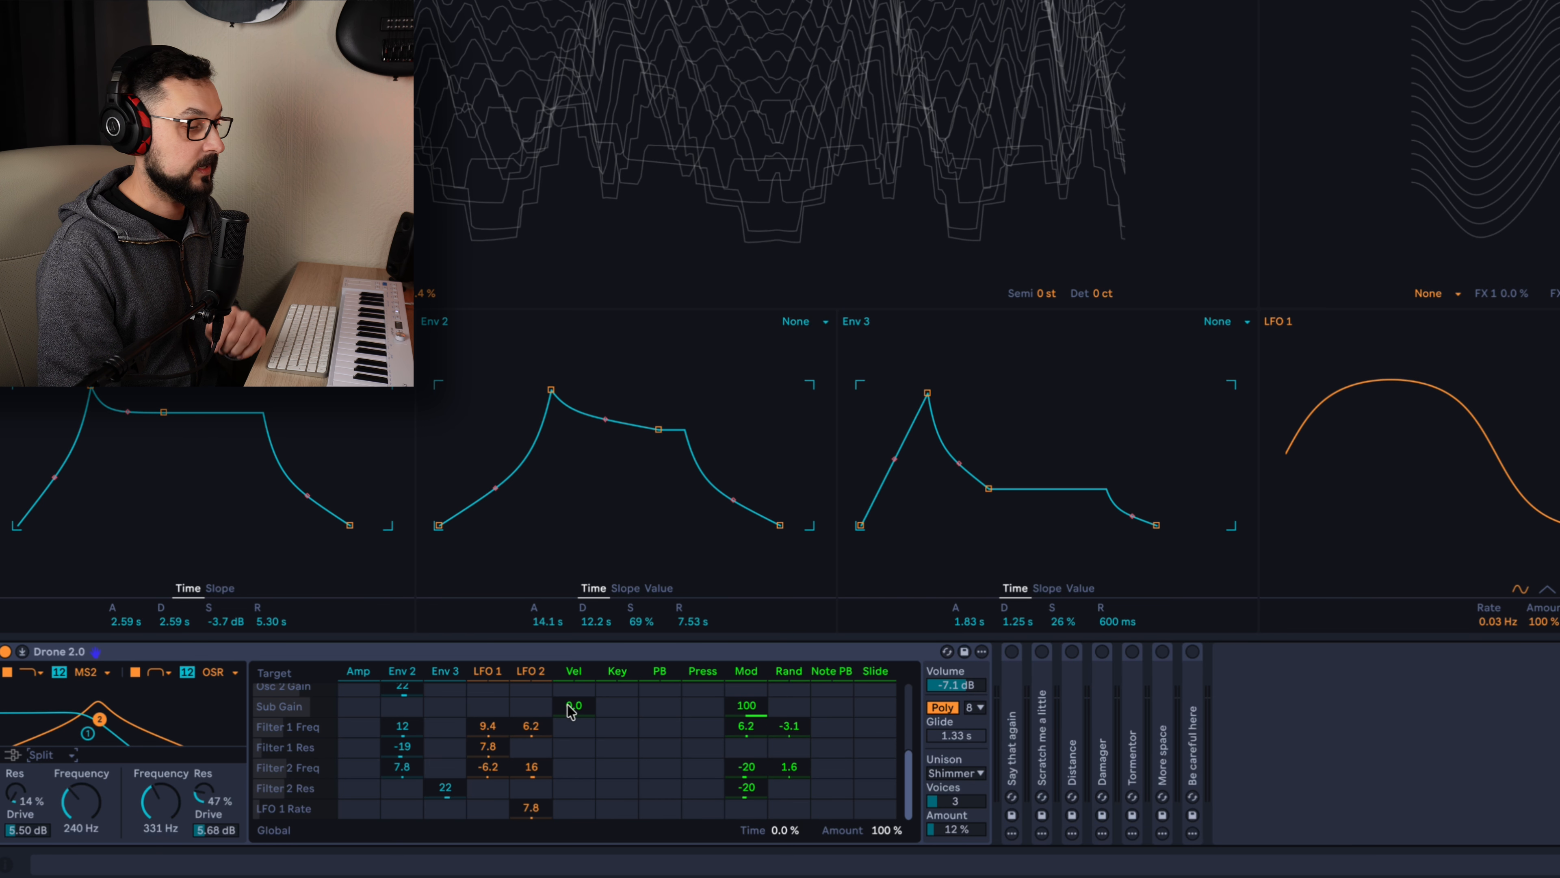
Review the modulation matrix of Drone 2.0 from the Amp target down to LFO 1 Rate
{"action": "scroll", "coordinate": [564, 706], "scroll_direction": "up", "scroll_amount": 5}
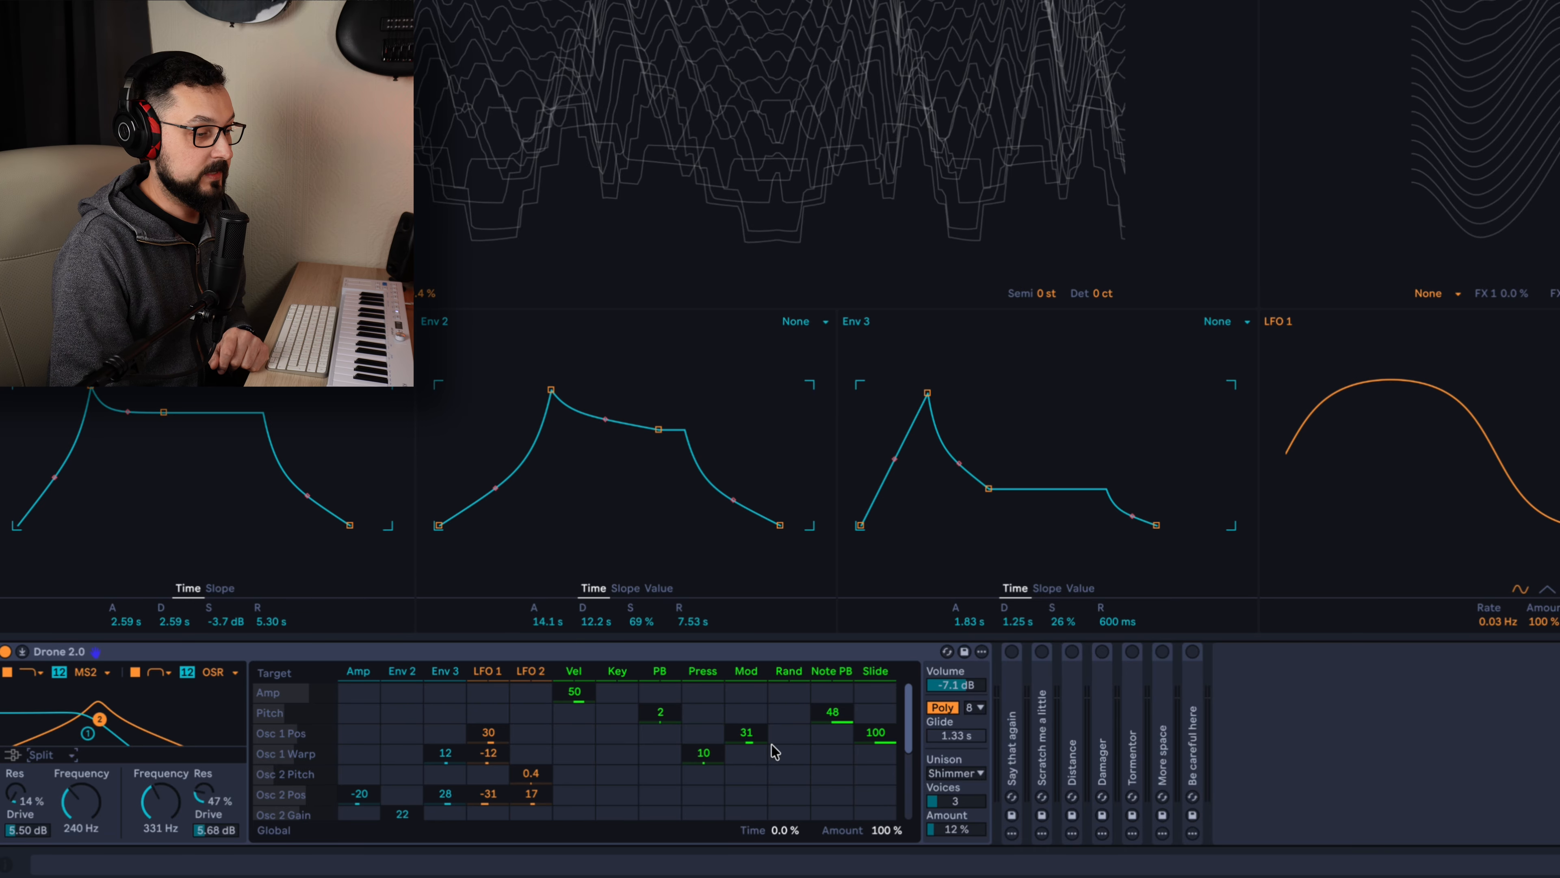
{"action": "scroll", "coordinate": [772, 707], "scroll_direction": "down", "scroll_amount": 1}
{"action": "scroll", "coordinate": [773, 706], "scroll_direction": "down", "scroll_amount": 4}
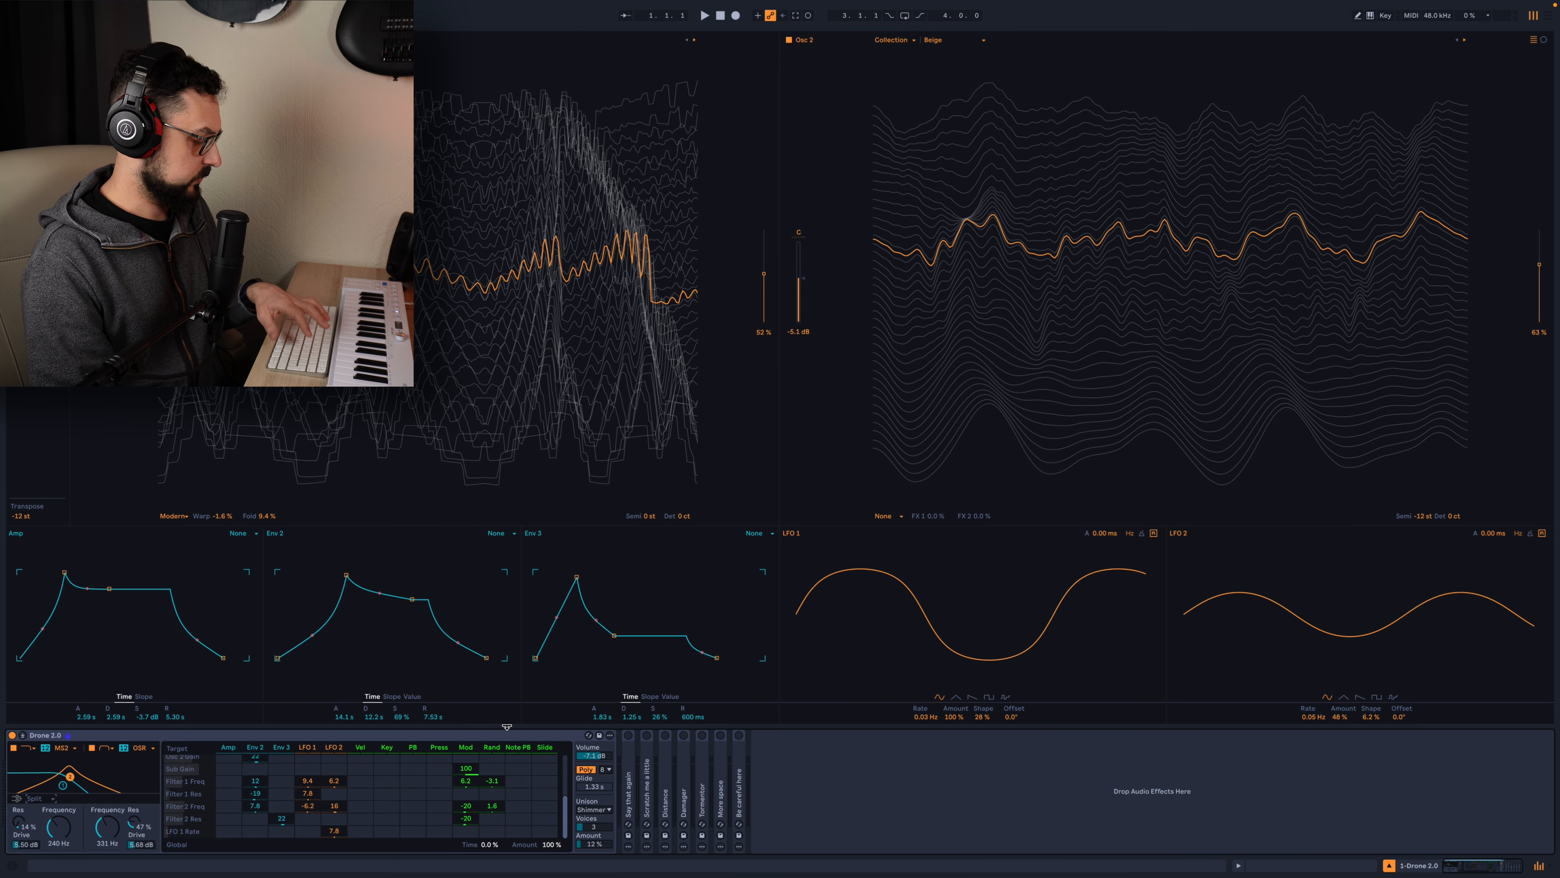
Set the Unison mode of Drone 2.0 to None
{"action": "left_click", "coordinate": [545, 769]}
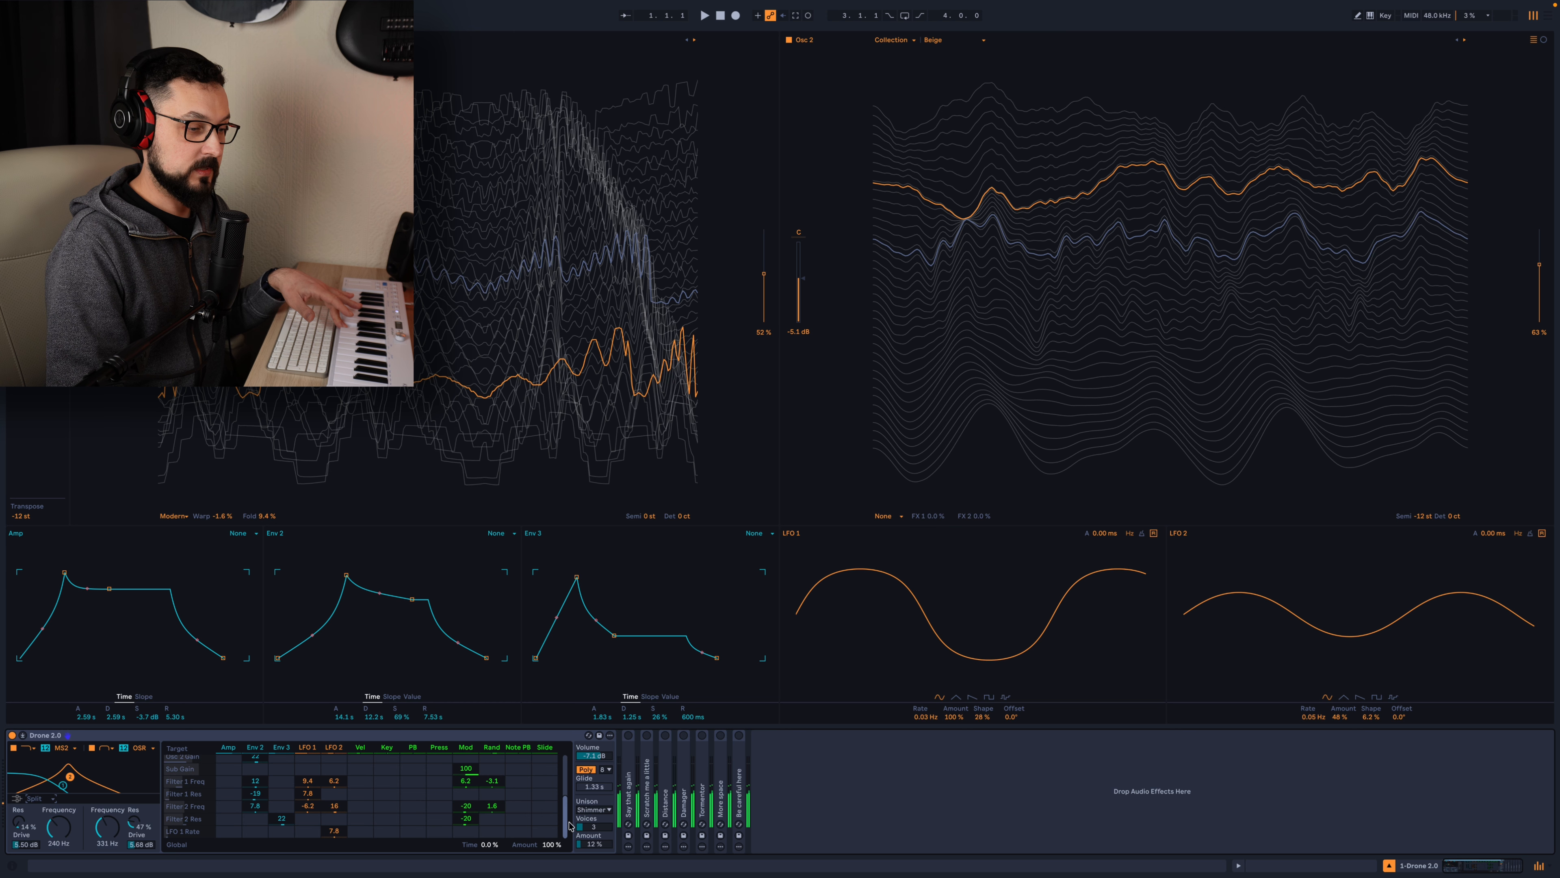
{"action": "left_click", "coordinate": [607, 811]}
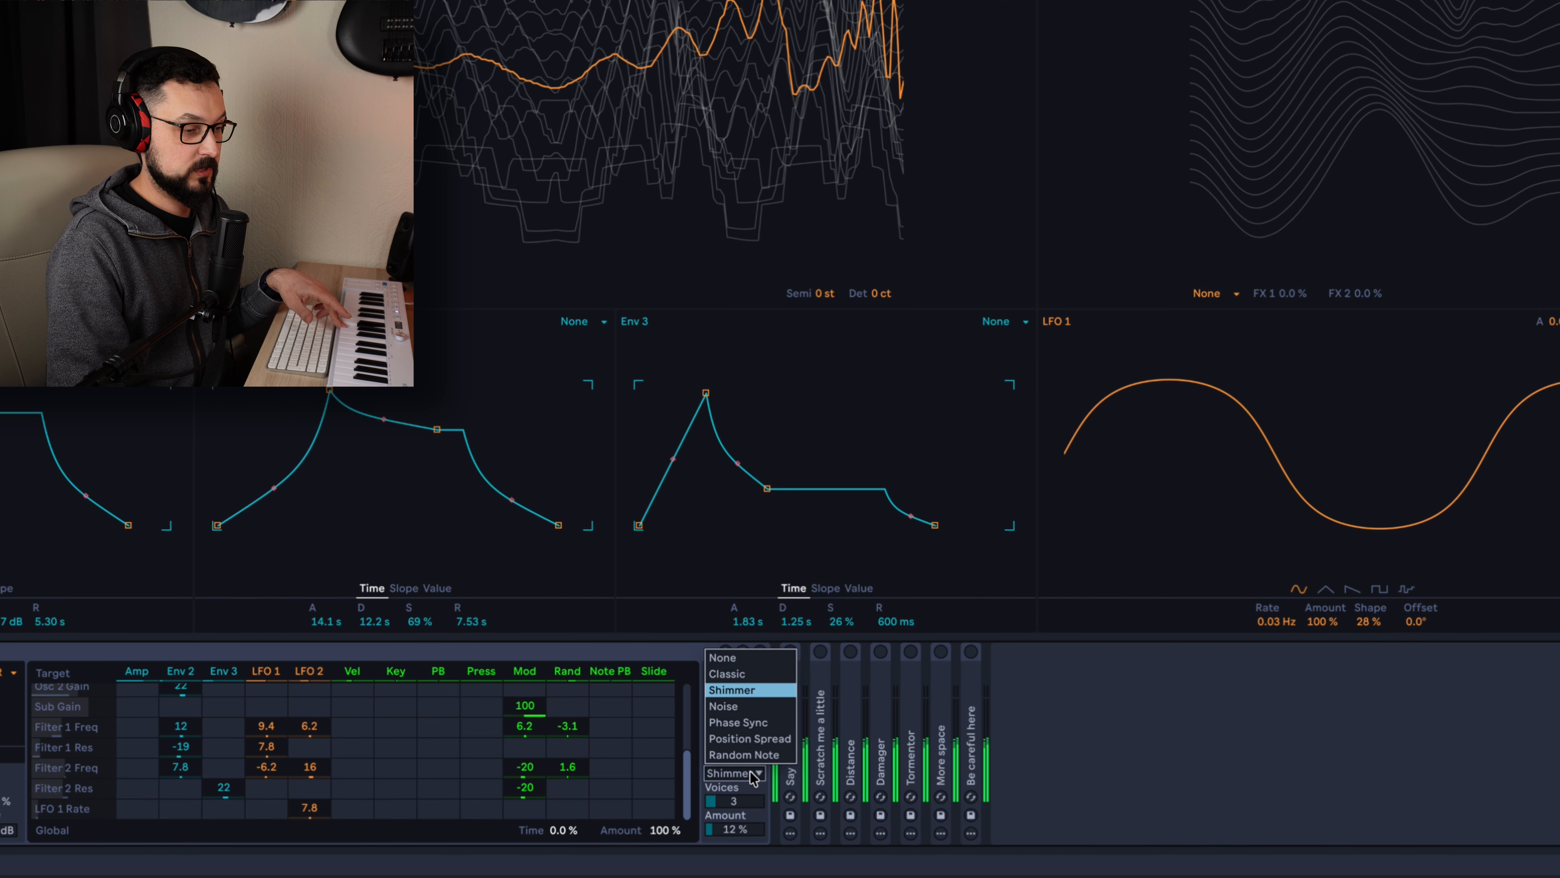
{"action": "left_click", "coordinate": [725, 657]}
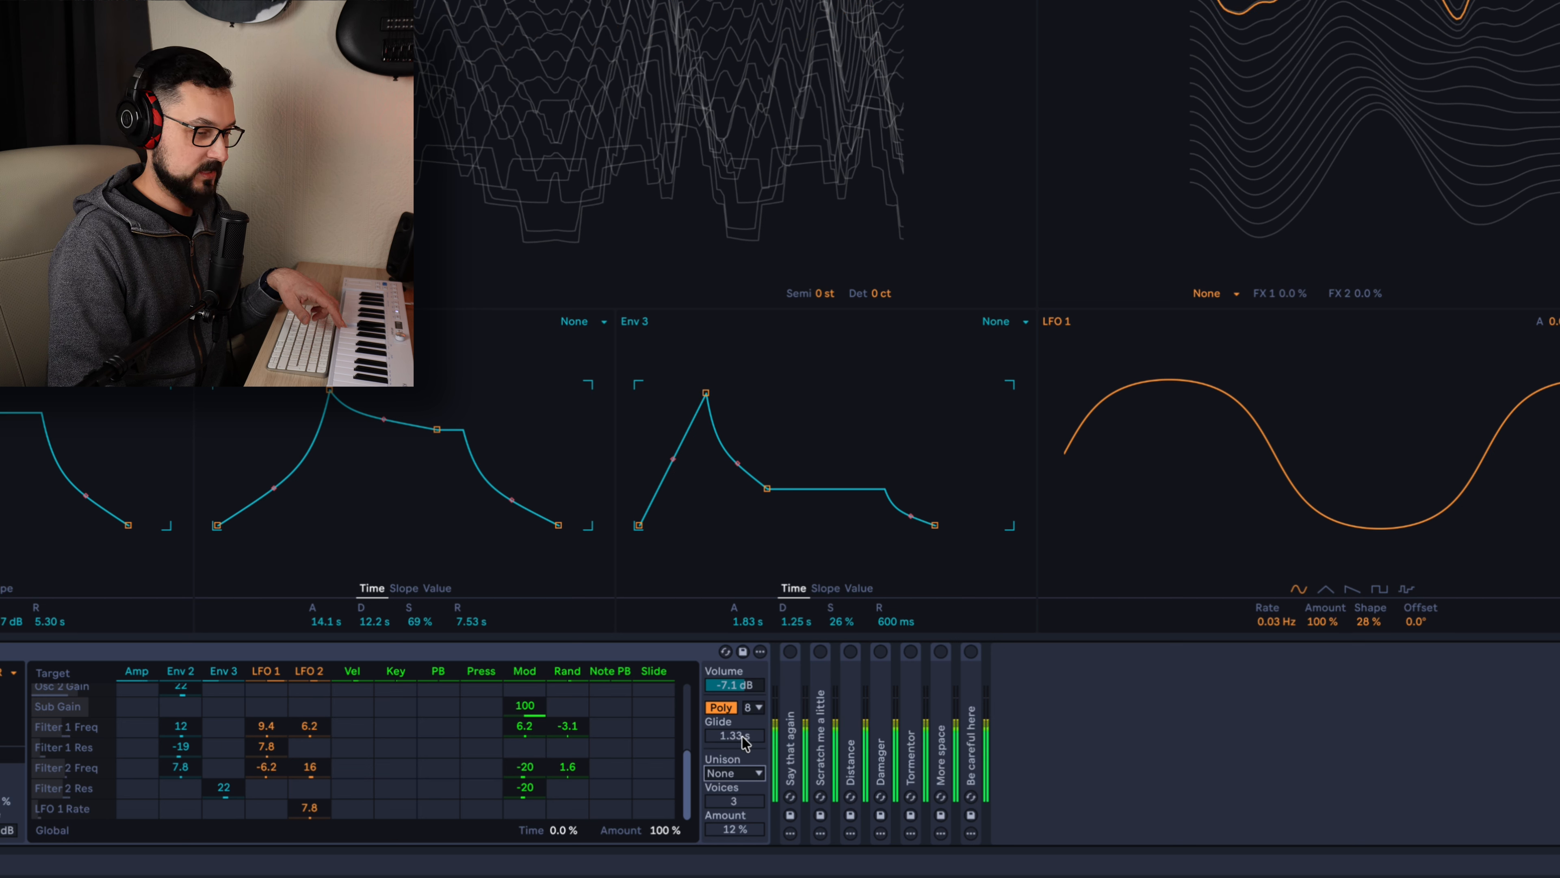
Set the Unison mode of Drone 2.0 to Shimmer and audition its Amount, ending at 12 %
{"action": "left_click", "coordinate": [737, 772]}
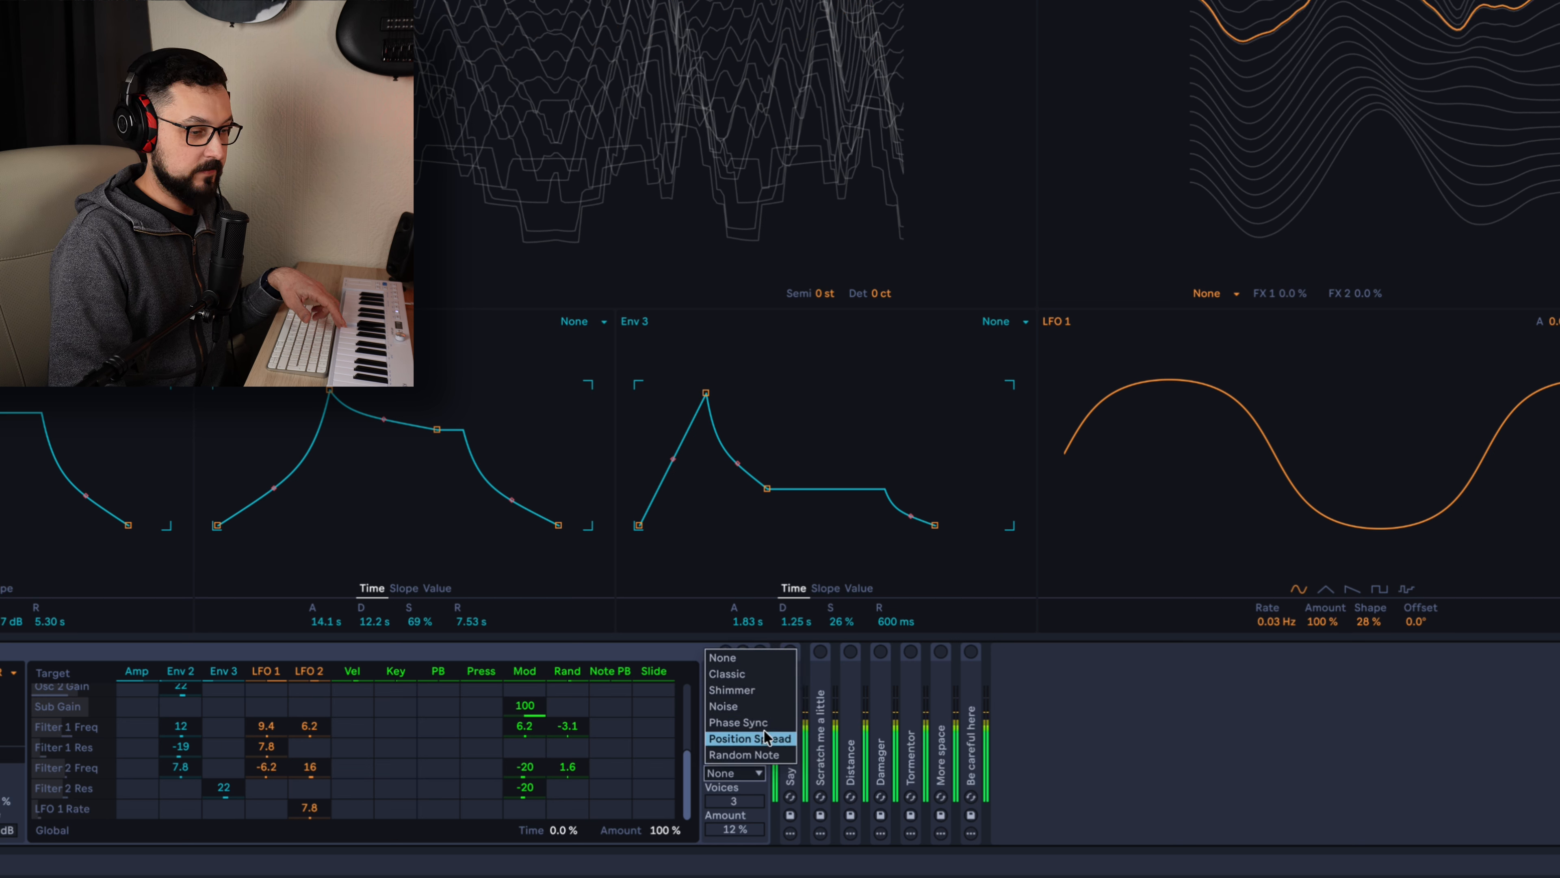
{"action": "left_click", "coordinate": [740, 695]}
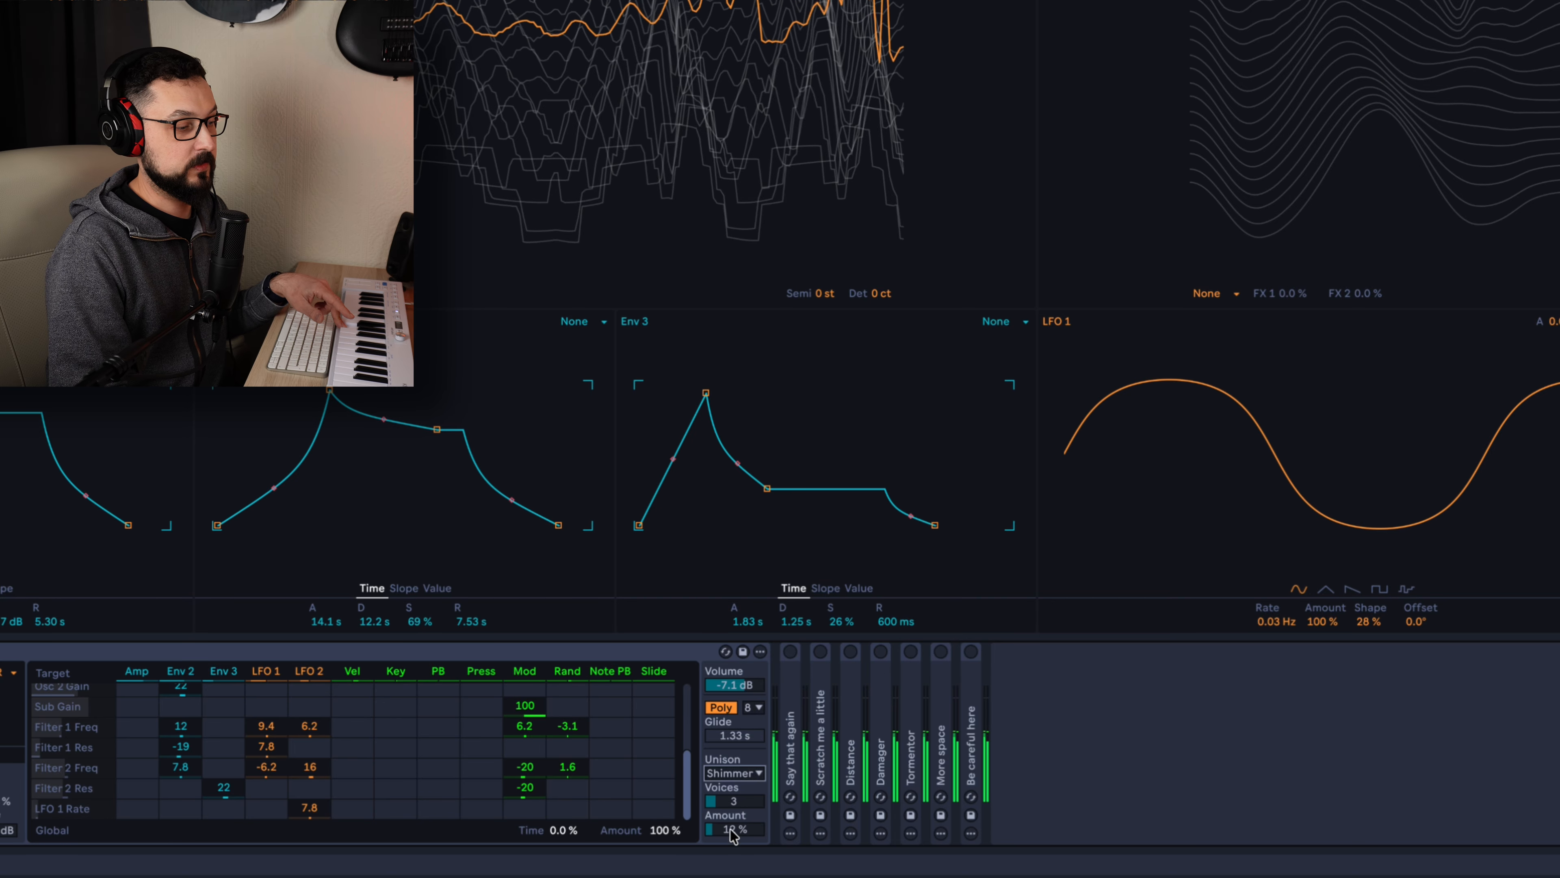
{"action": "left_click_drag", "start_coordinate": [731, 835], "coordinate": [768, 834]}
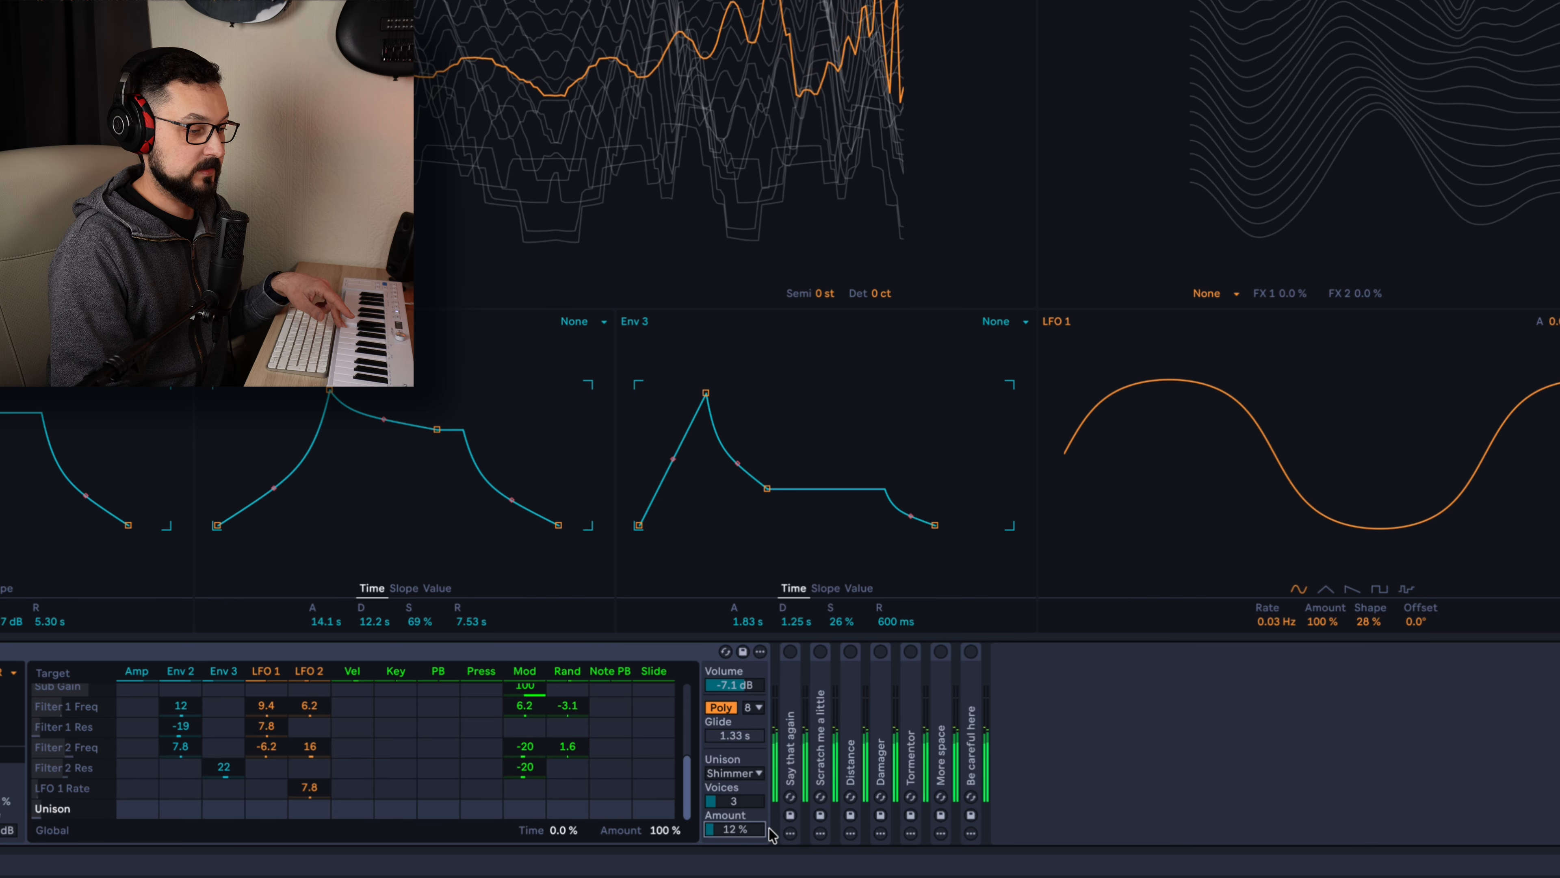
Try the Noise unison mode with different amounts, then restore Shimmer with the Amount at 12 %
{"action": "left_click", "coordinate": [748, 775]}
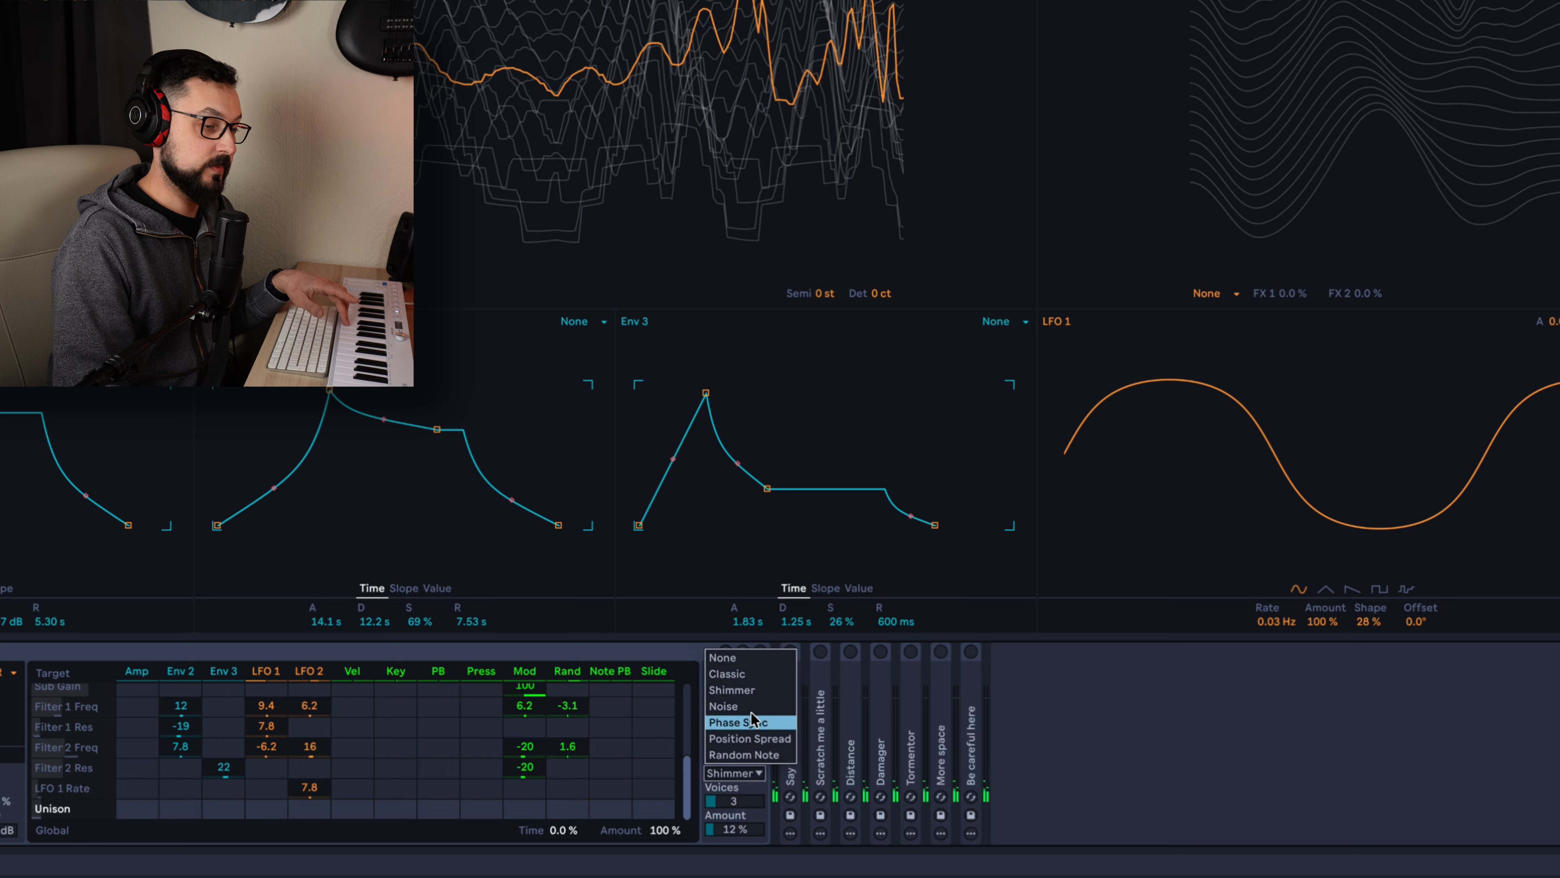
{"action": "left_click", "coordinate": [753, 712]}
{"action": "left_click", "coordinate": [760, 773]}
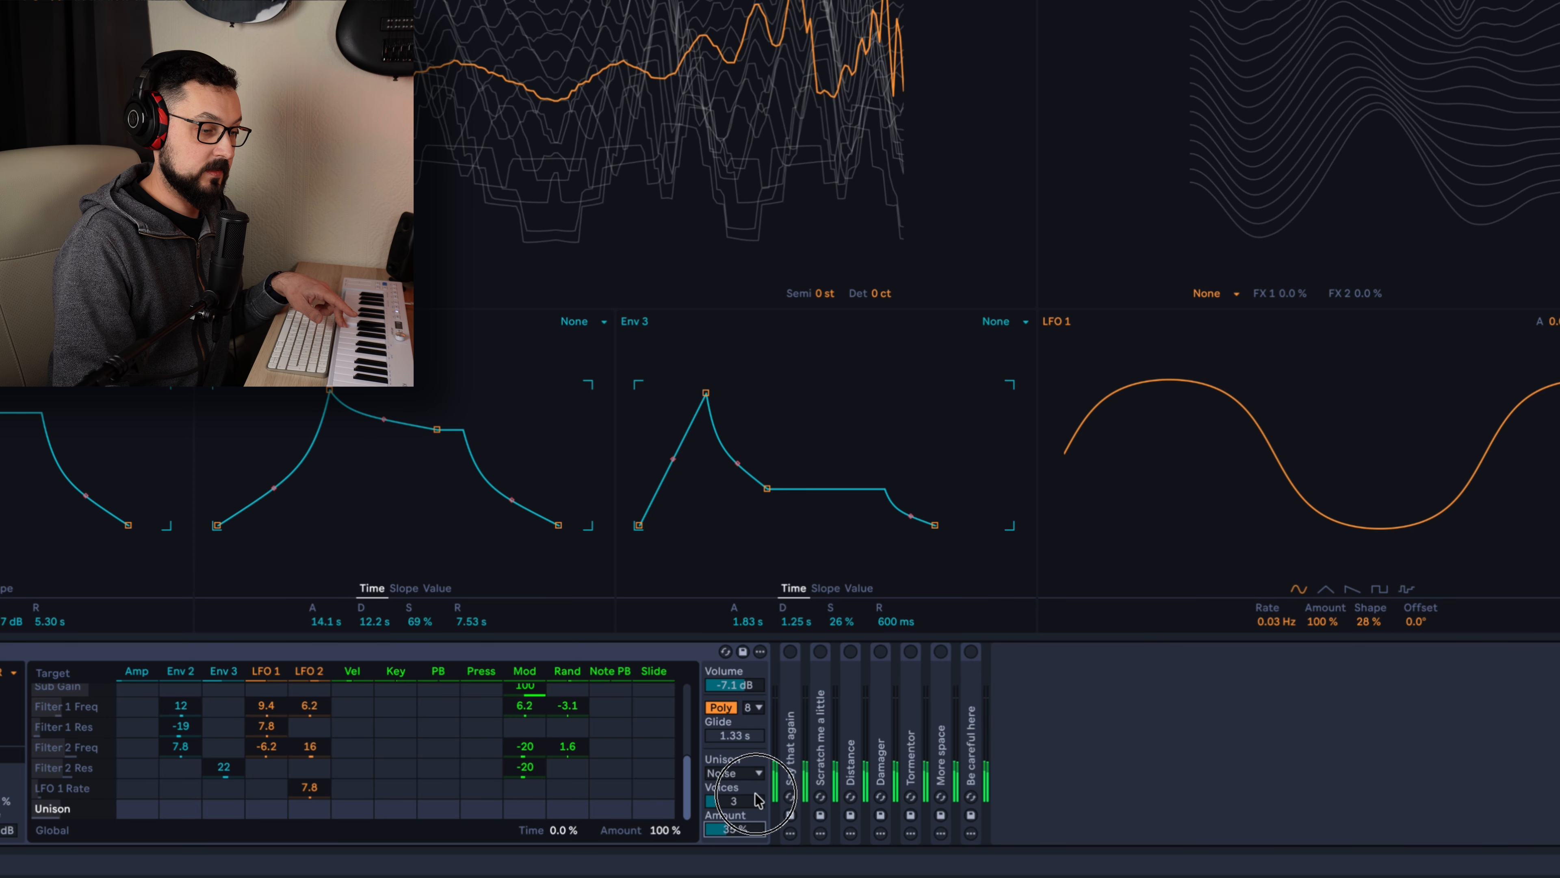
{"action": "left_click_drag", "start_coordinate": [767, 824], "coordinate": [767, 827]}
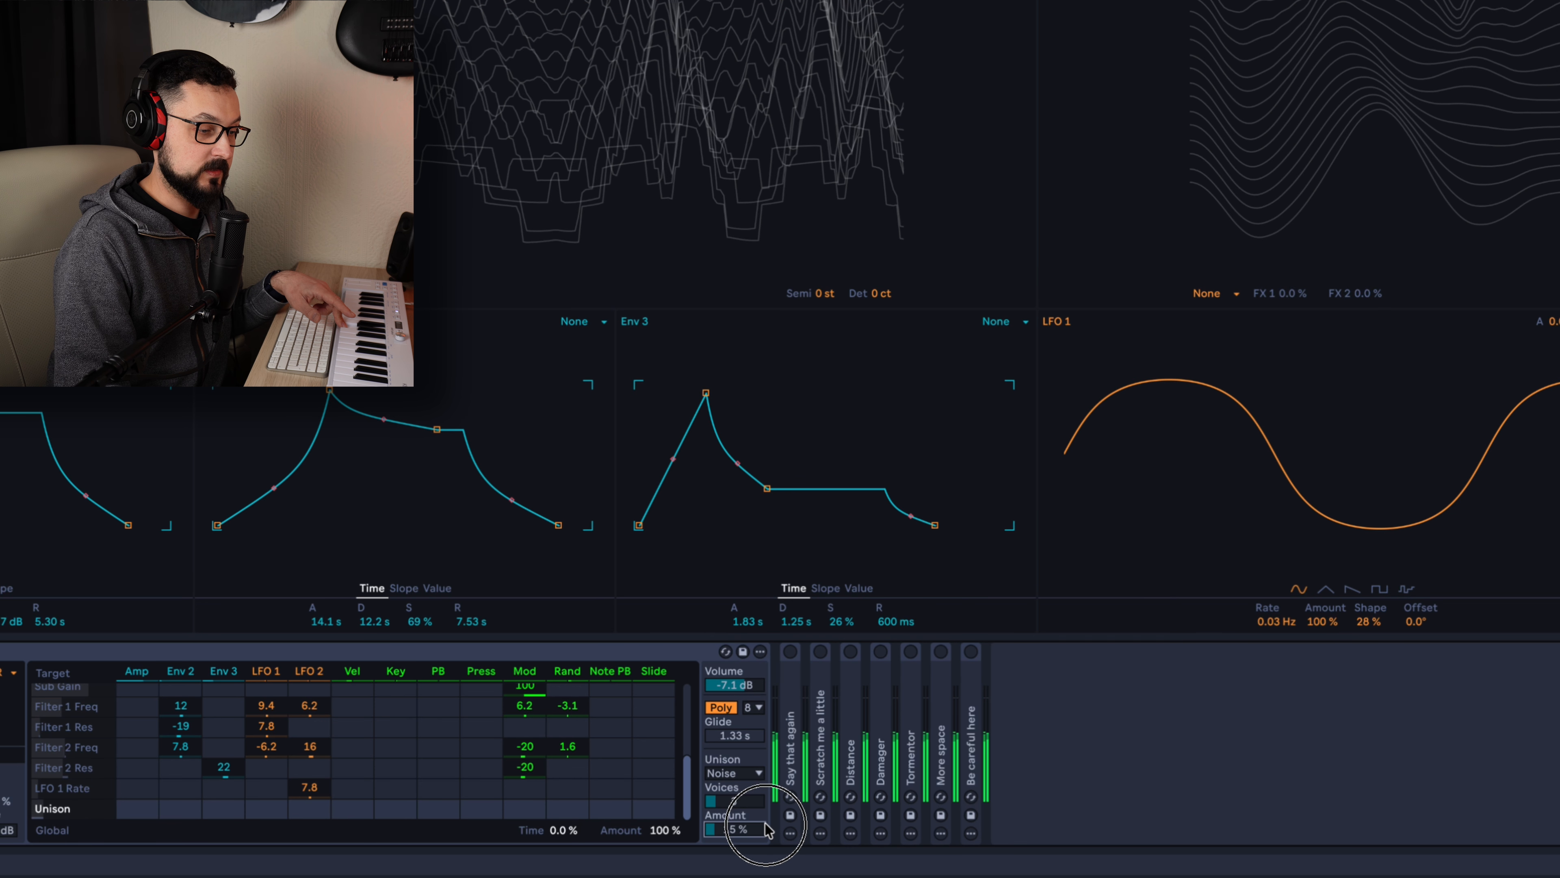
{"action": "left_click", "coordinate": [754, 775]}
{"action": "left_click", "coordinate": [741, 694]}
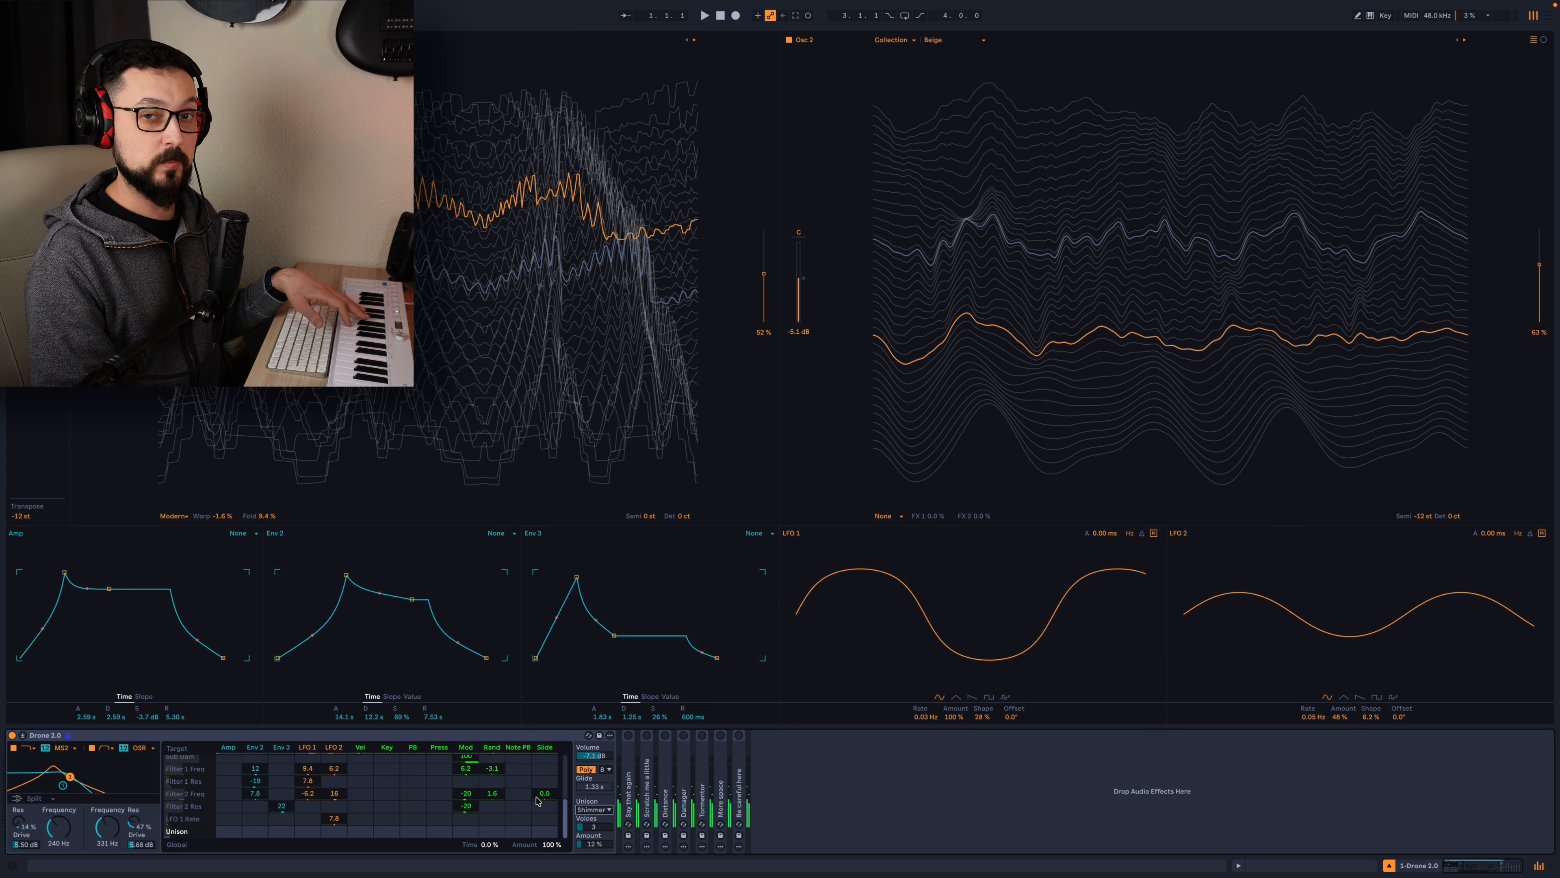
Unfold and switch on the Say that again echo, raise its Dry/Wet to 62 % and show its Character settings
{"action": "left_click", "coordinate": [629, 773]}
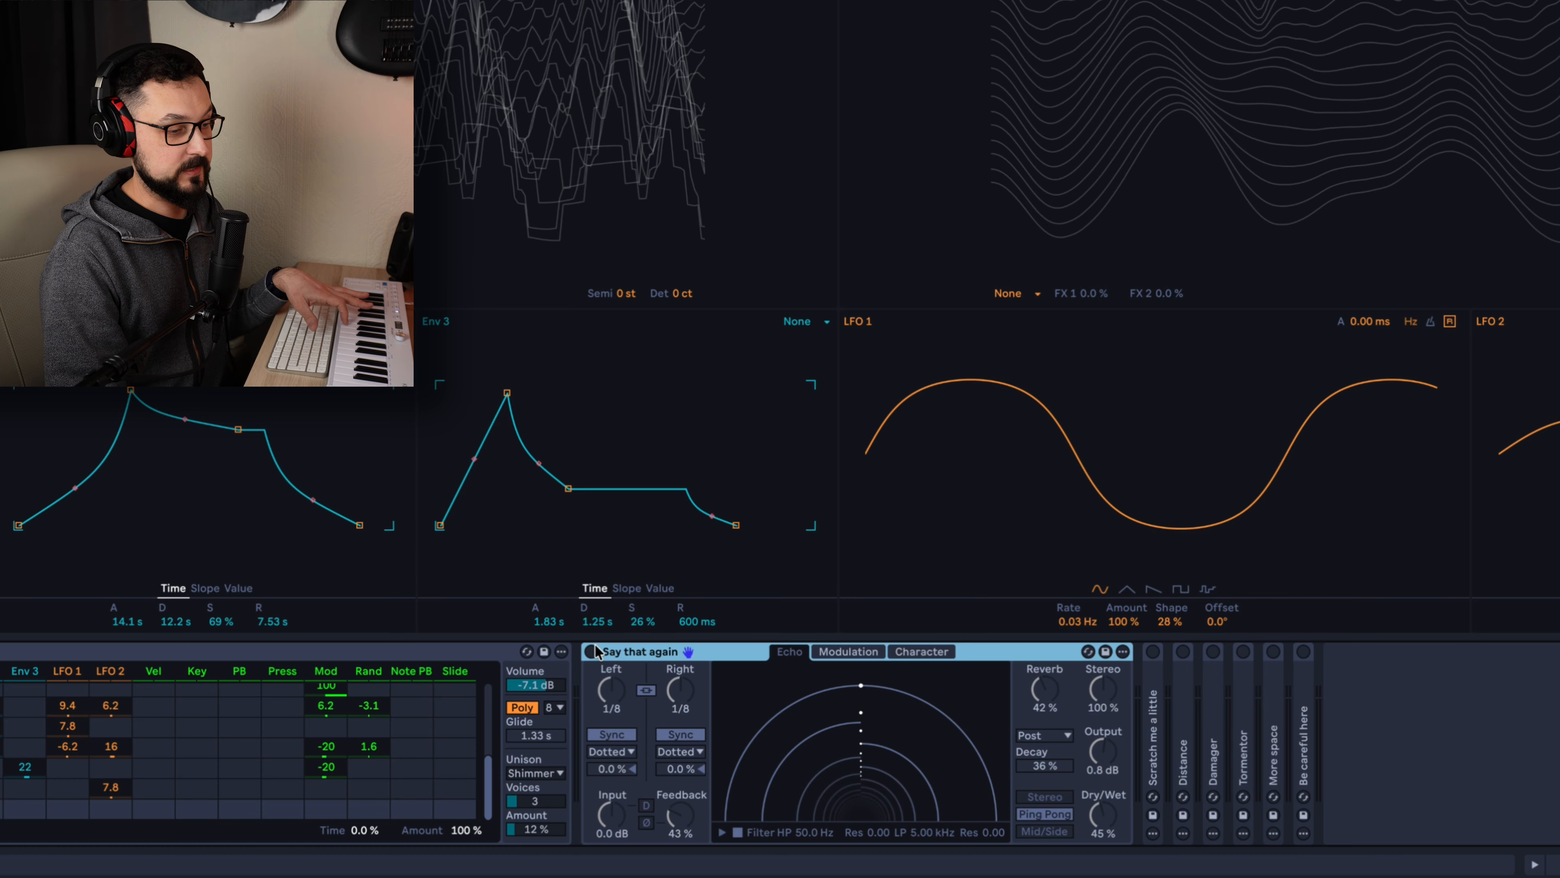
{"action": "left_click", "coordinate": [593, 650]}
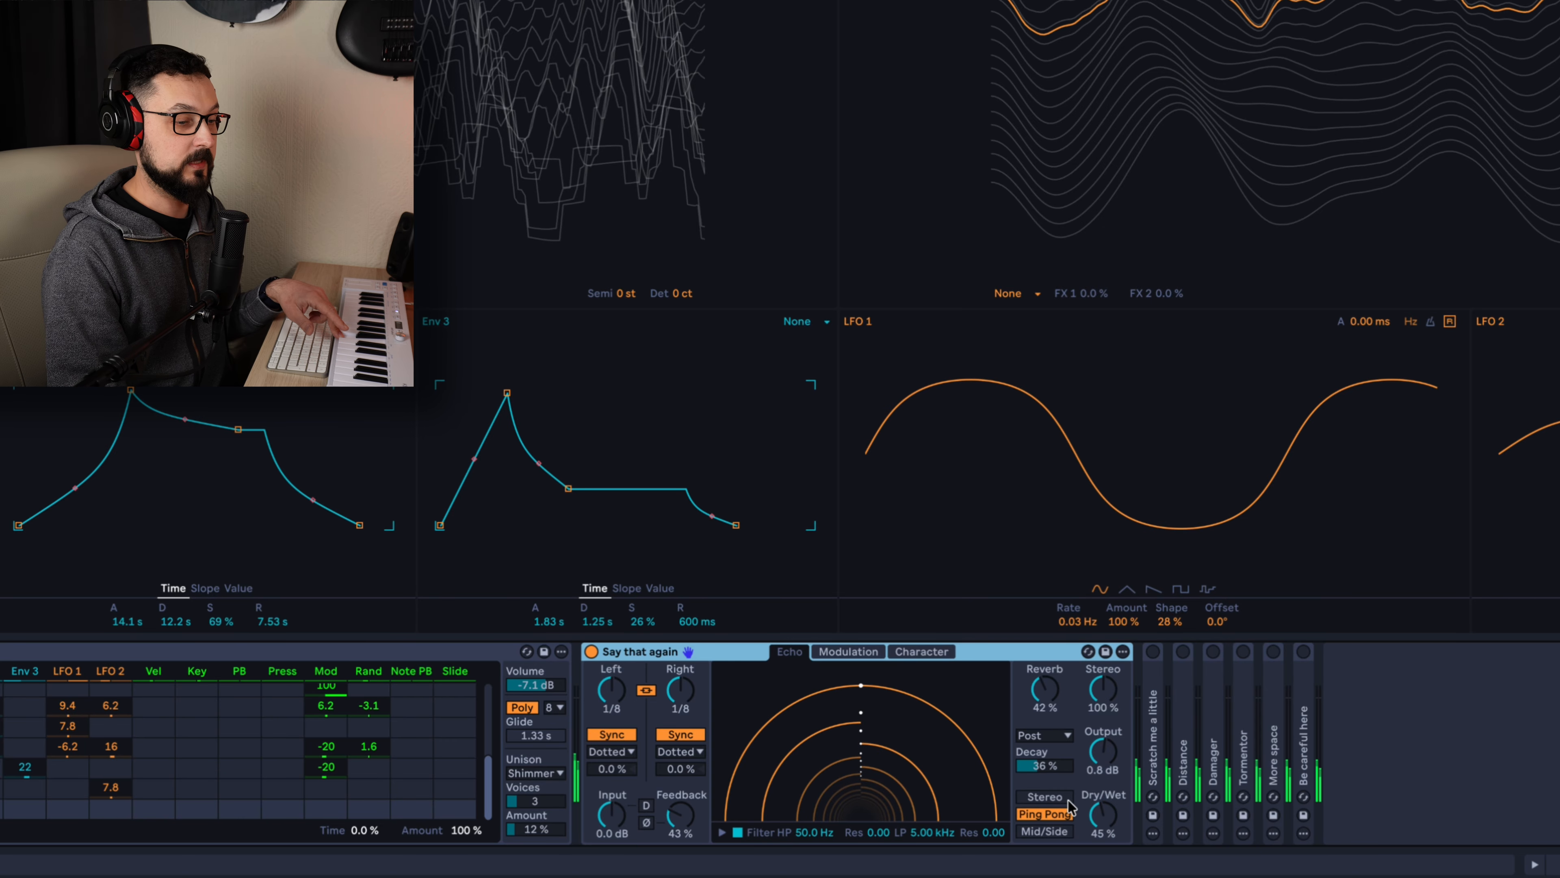
{"action": "mouse_move", "coordinate": [1111, 817]}
{"action": "left_mouse_down"}
{"action": "mouse_move", "coordinate": [1115, 867]}
{"action": "mouse_move", "coordinate": [1111, 725]}
{"action": "mouse_move", "coordinate": [1110, 788]}
{"action": "left_mouse_up"}
{"action": "left_click", "coordinate": [930, 653]}
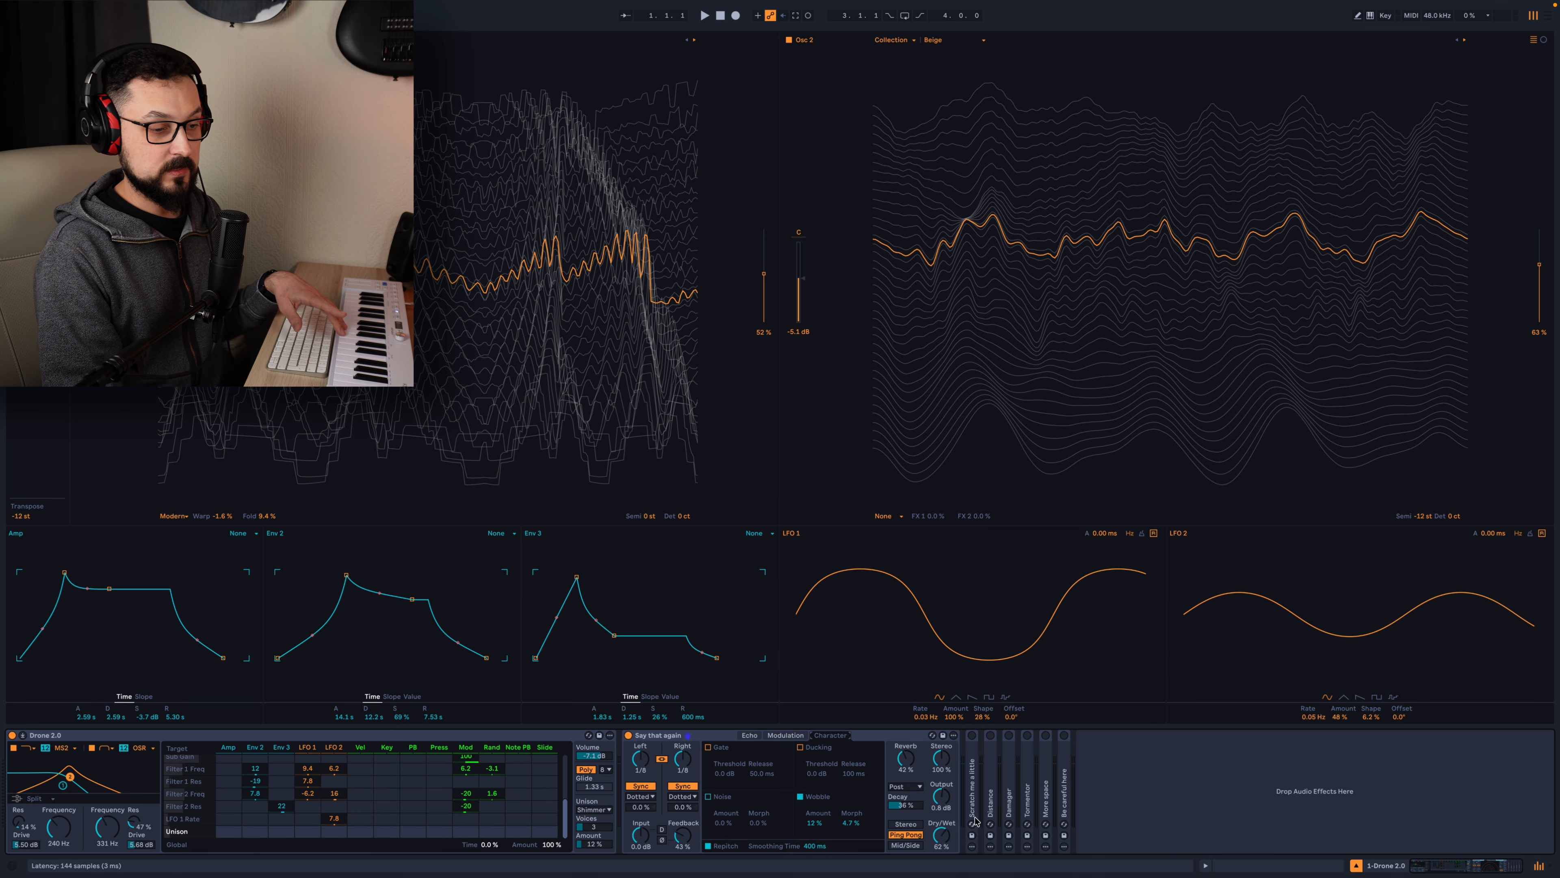
Unfold and switch on Scratch me a little, and lower the Dry/Wet of Say that again to 33 %
{"action": "double_click", "coordinate": [974, 802]}
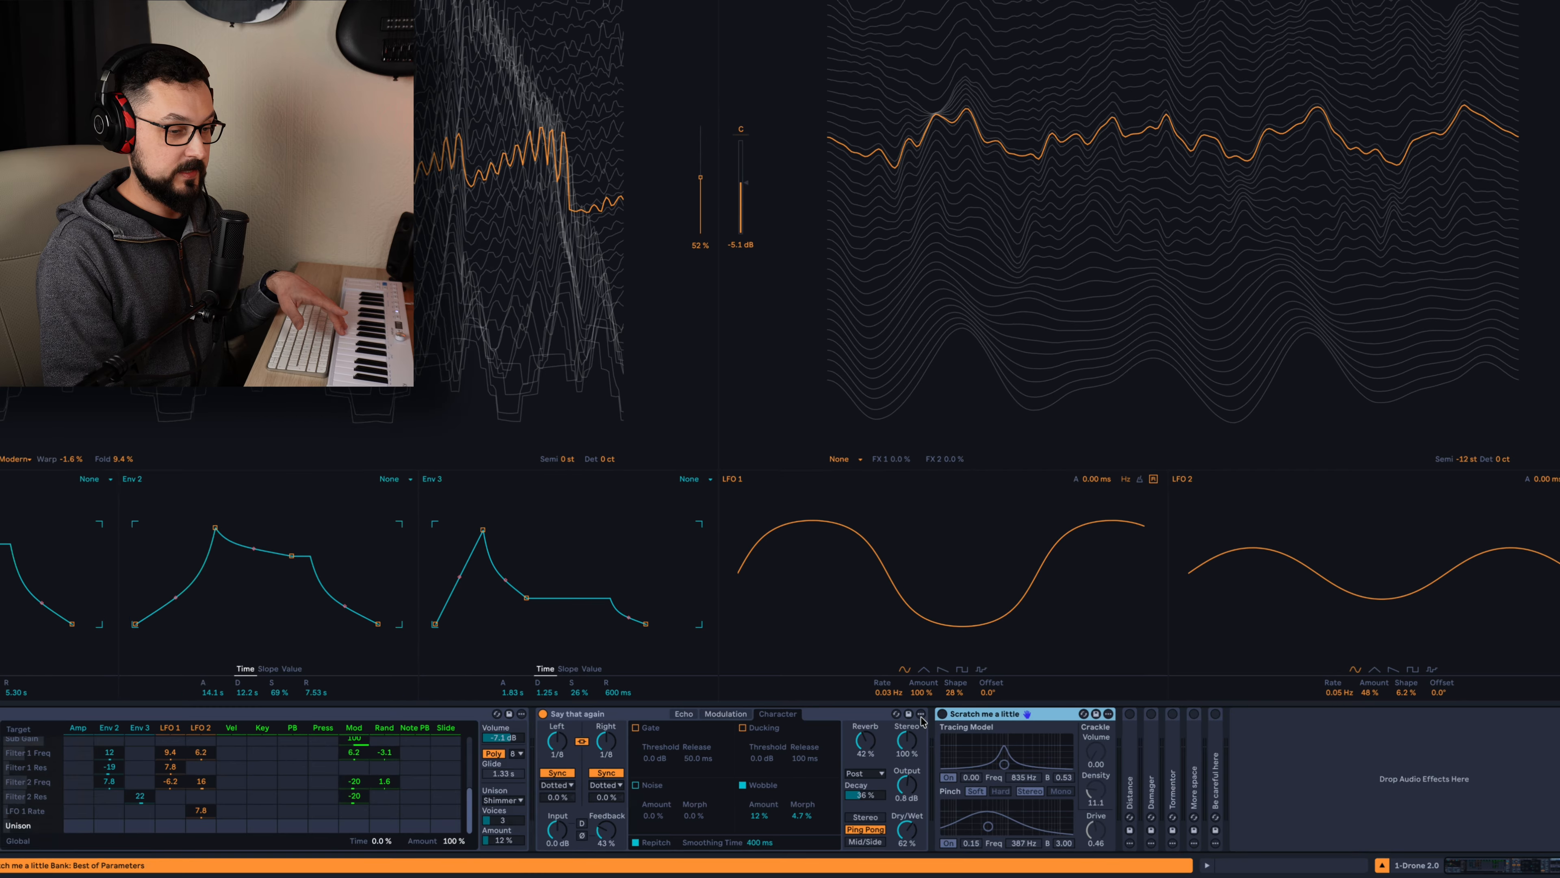
{"action": "left_click", "coordinate": [973, 737]}
{"action": "left_click", "coordinate": [856, 652]}
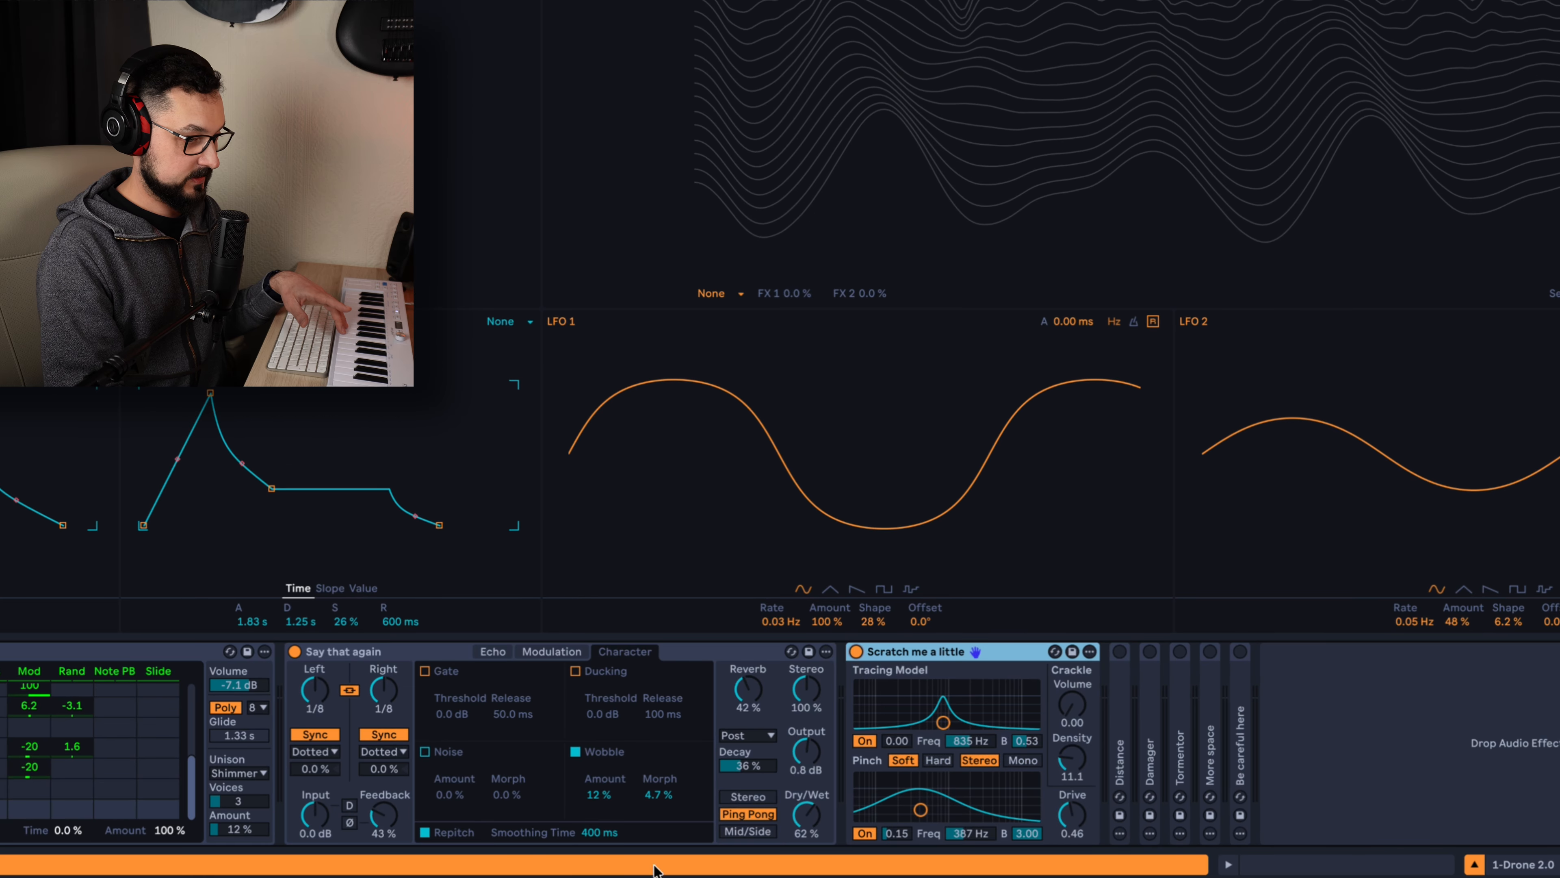
{"action": "left_click_drag", "start_coordinate": [810, 817], "coordinate": [811, 856]}
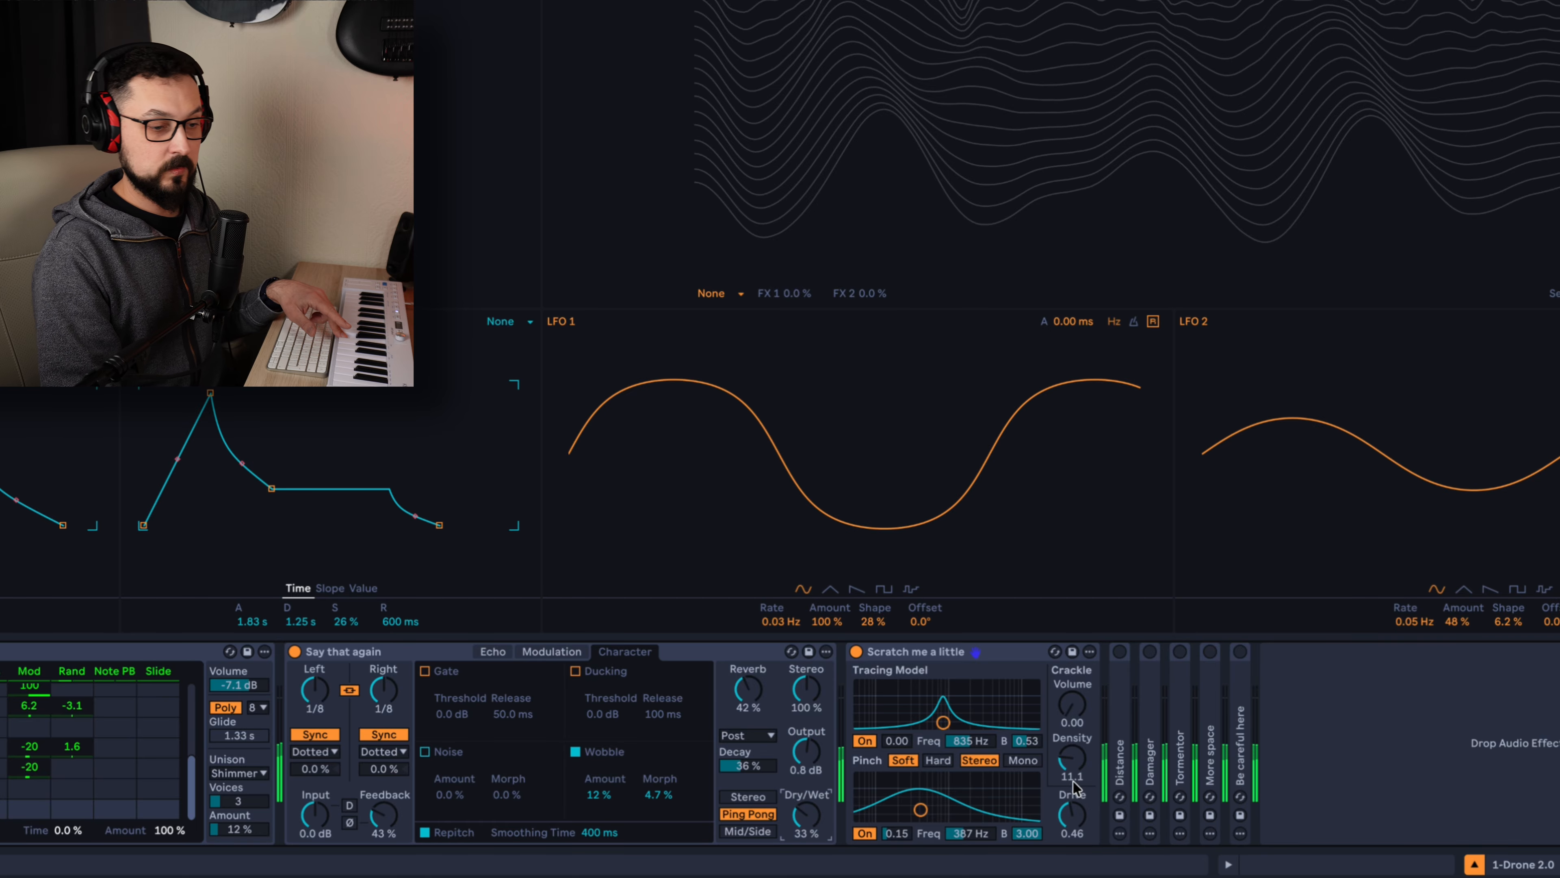
Audition the Drive and Crackle Volume of Scratch me a little, leaving Drive at 0.48 and Volume at 0.00
{"action": "left_click_drag", "start_coordinate": [1080, 827], "coordinate": [1088, 764]}
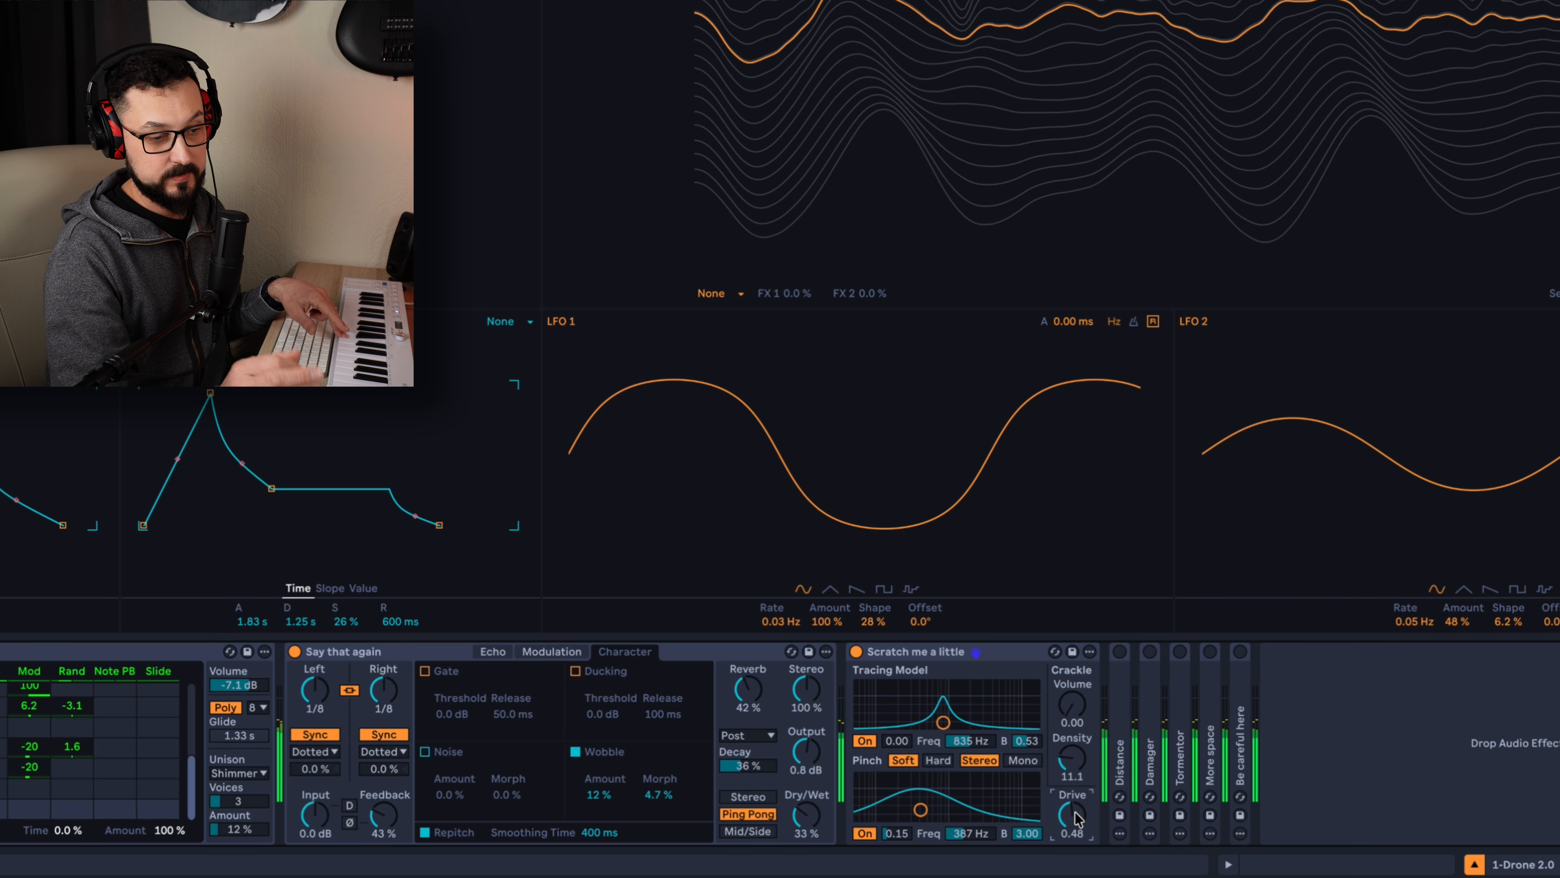
{"action": "left_click_drag", "start_coordinate": [1078, 705], "coordinate": [1079, 784]}
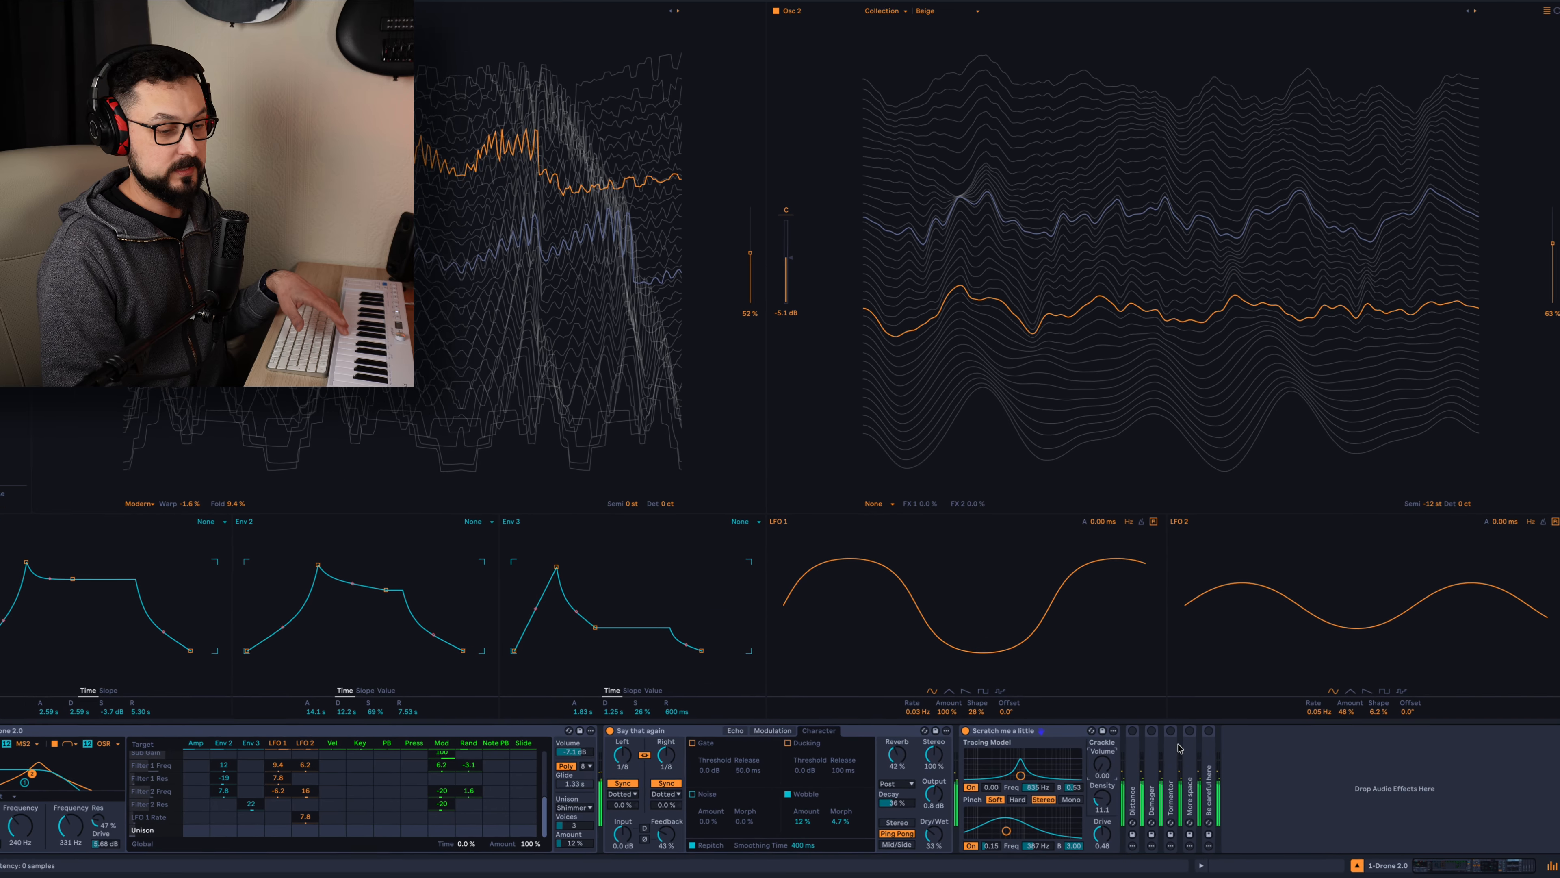
Unfold and switch on the Distance reverb, and set its Dry/Wet to 42 %
{"action": "double_click", "coordinate": [1138, 789]}
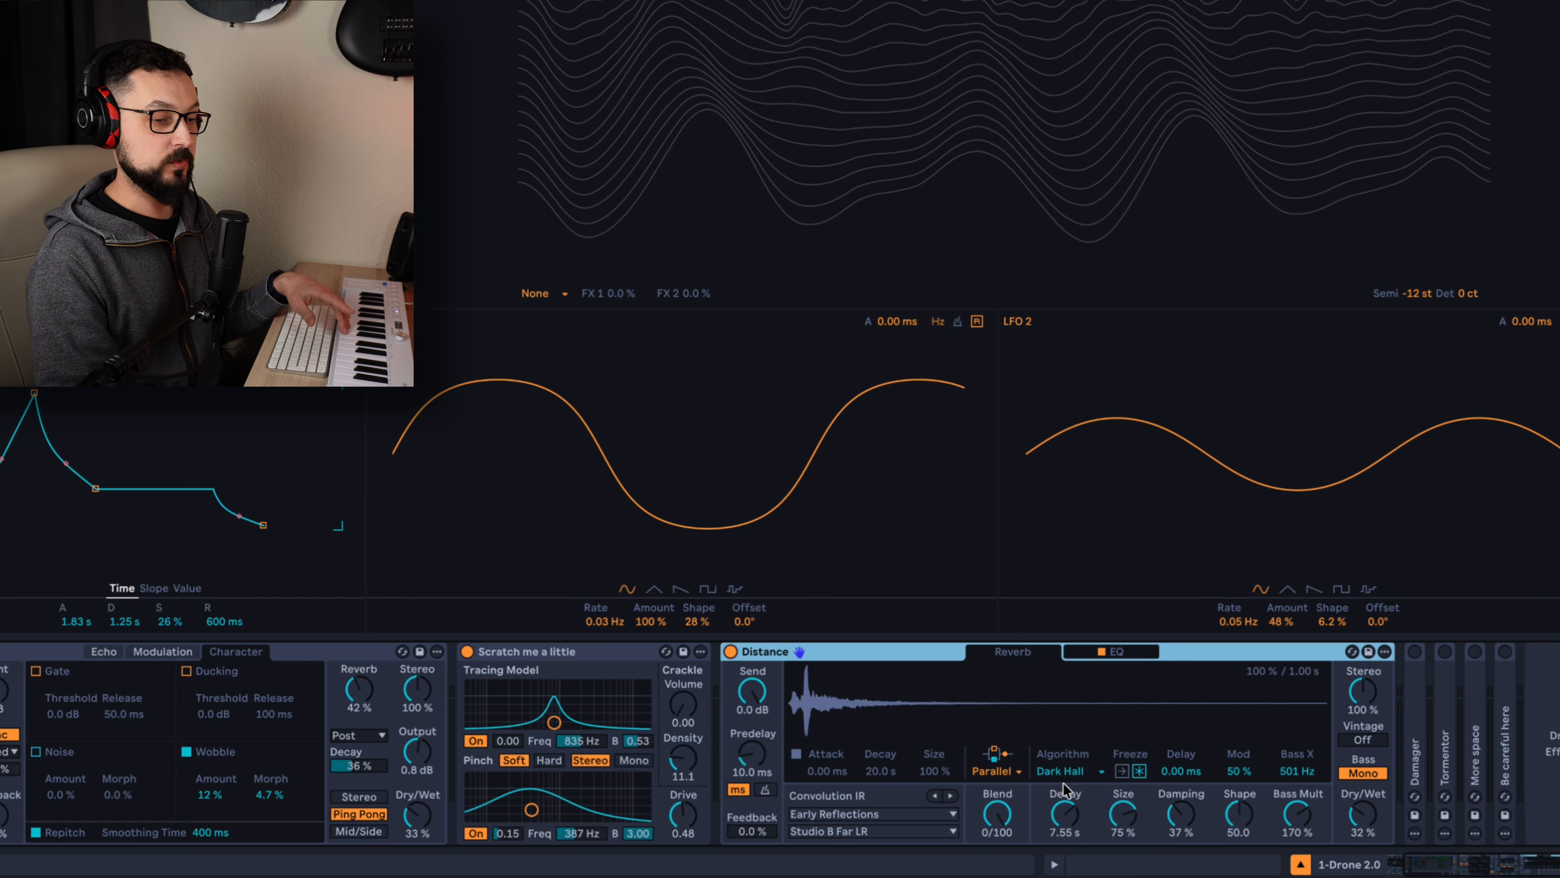
{"action": "left_click", "coordinate": [1001, 809]}
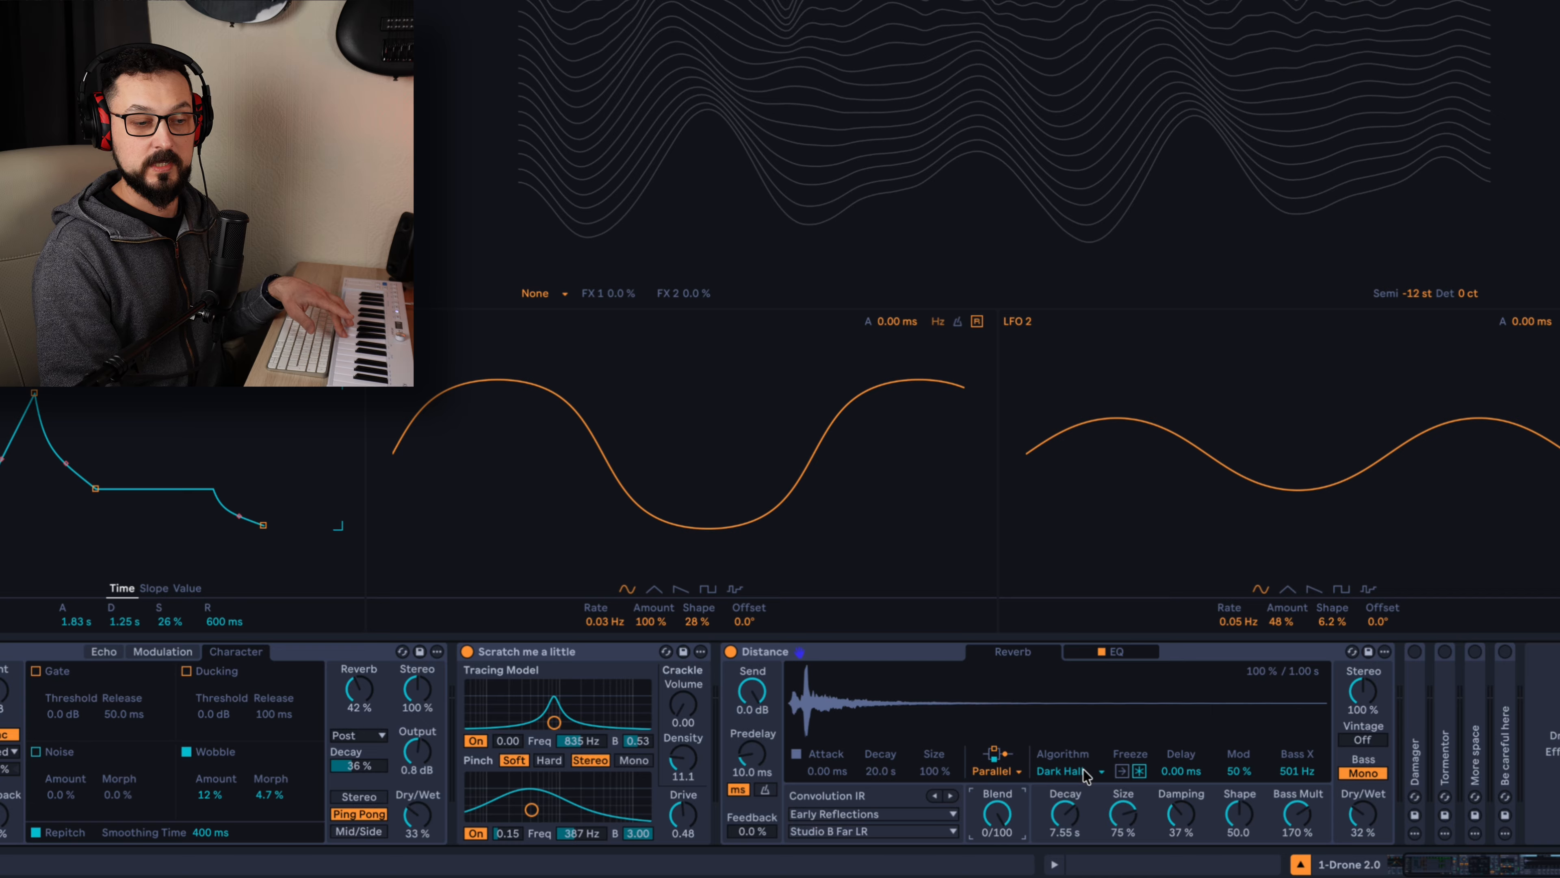
{"action": "left_click_drag", "start_coordinate": [1362, 807], "coordinate": [1362, 798]}
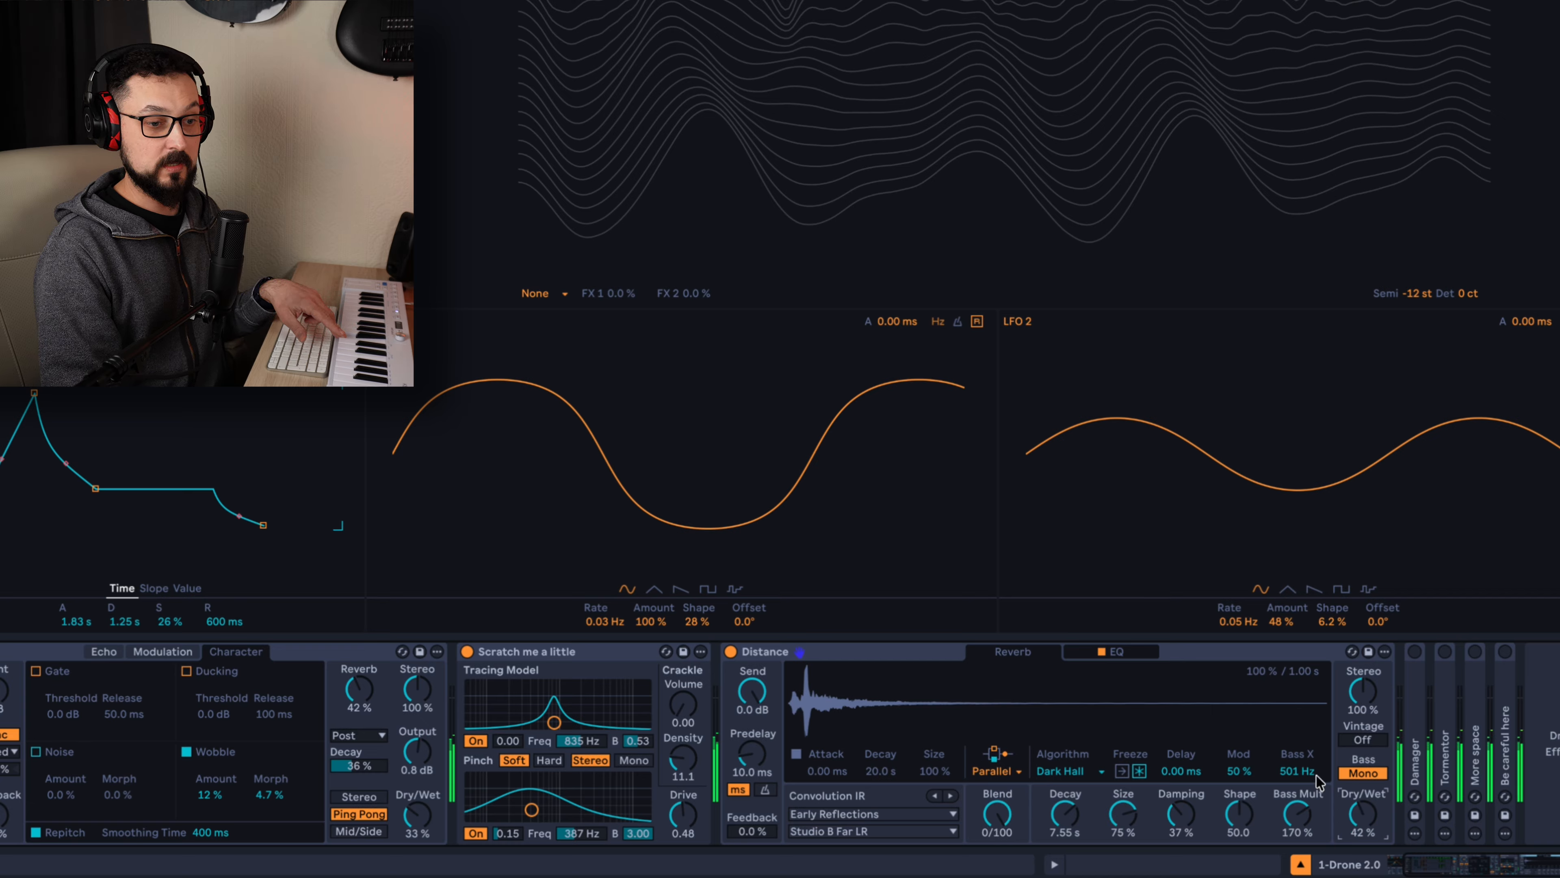
Inspect the EQ curve of the Distance reverb and return to its Reverb settings
{"action": "left_click", "coordinate": [1142, 654]}
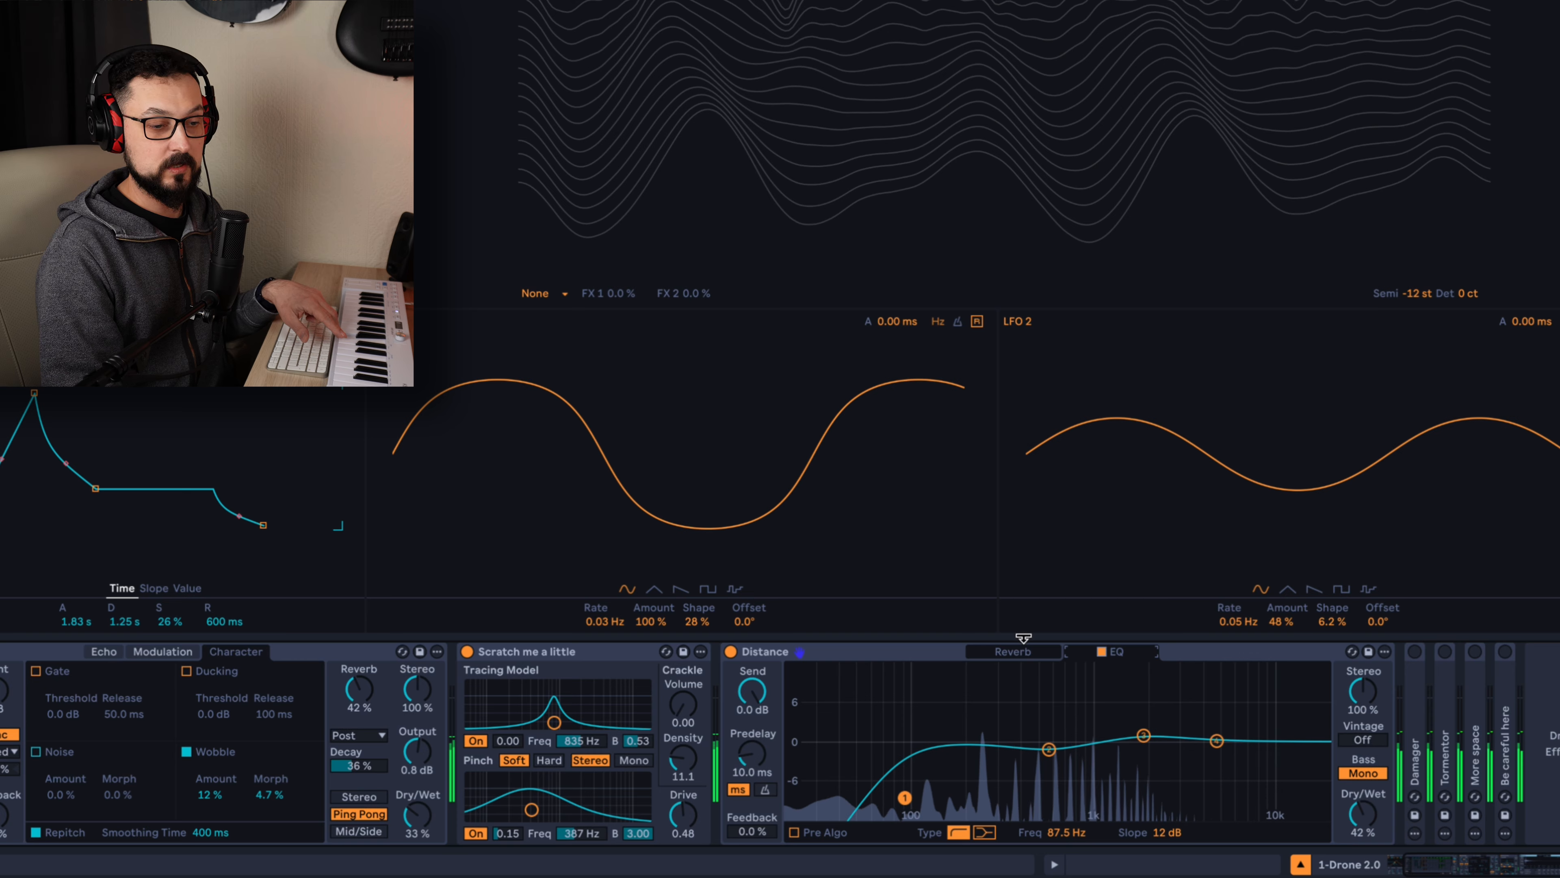
{"action": "left_click", "coordinate": [1010, 666]}
{"action": "left_click", "coordinate": [1015, 655]}
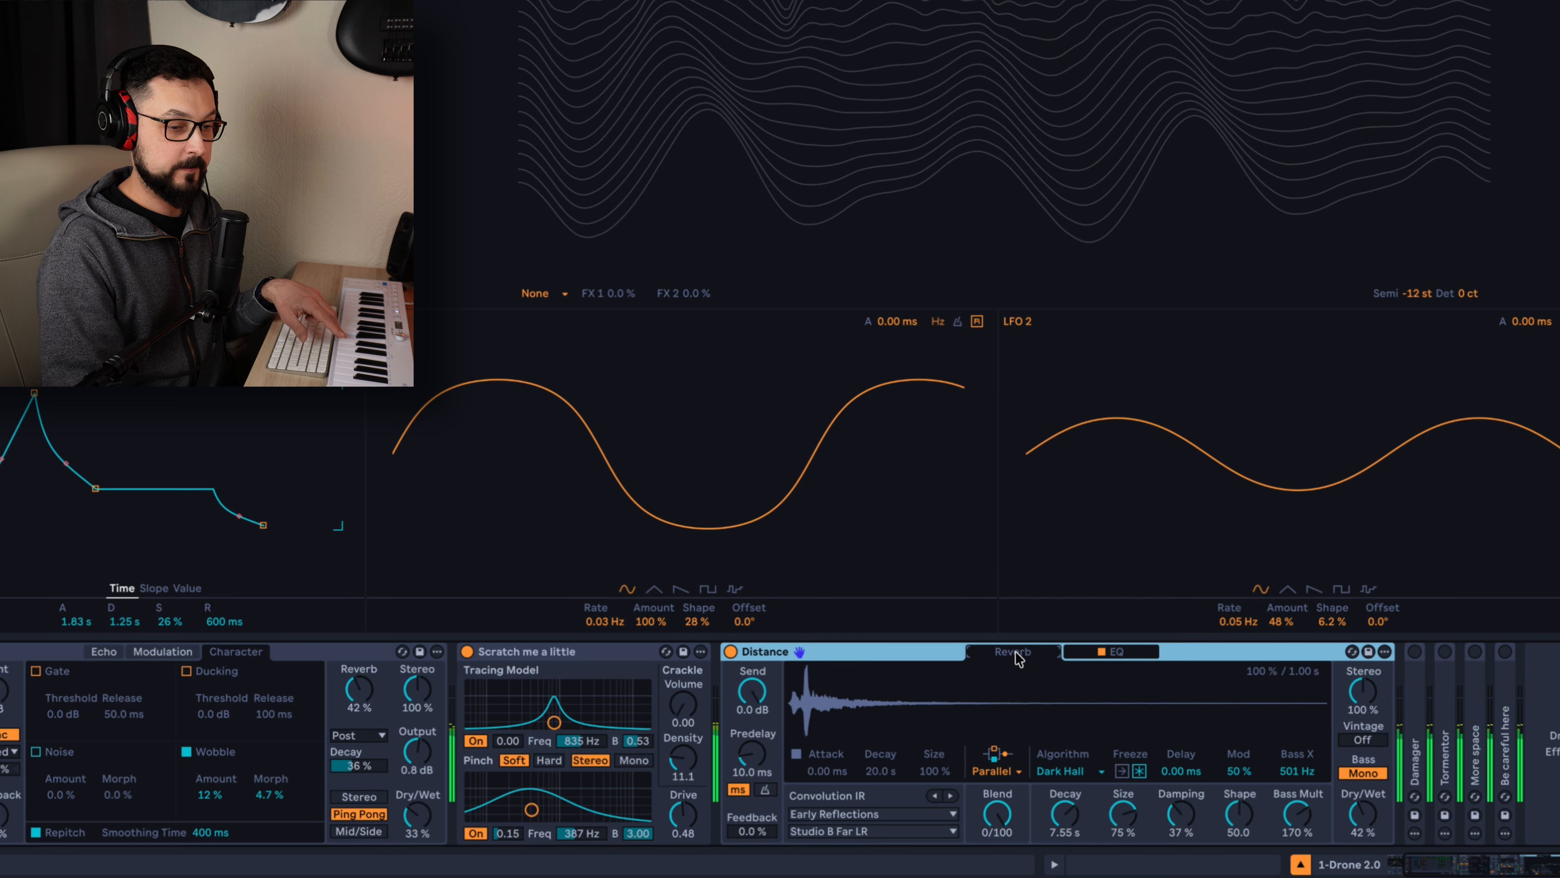
Audition the Distance reverb with Dry/Wet raised to 75 %, then settle it at 40 %
{"action": "left_click_drag", "start_coordinate": [1367, 835], "coordinate": [1365, 782]}
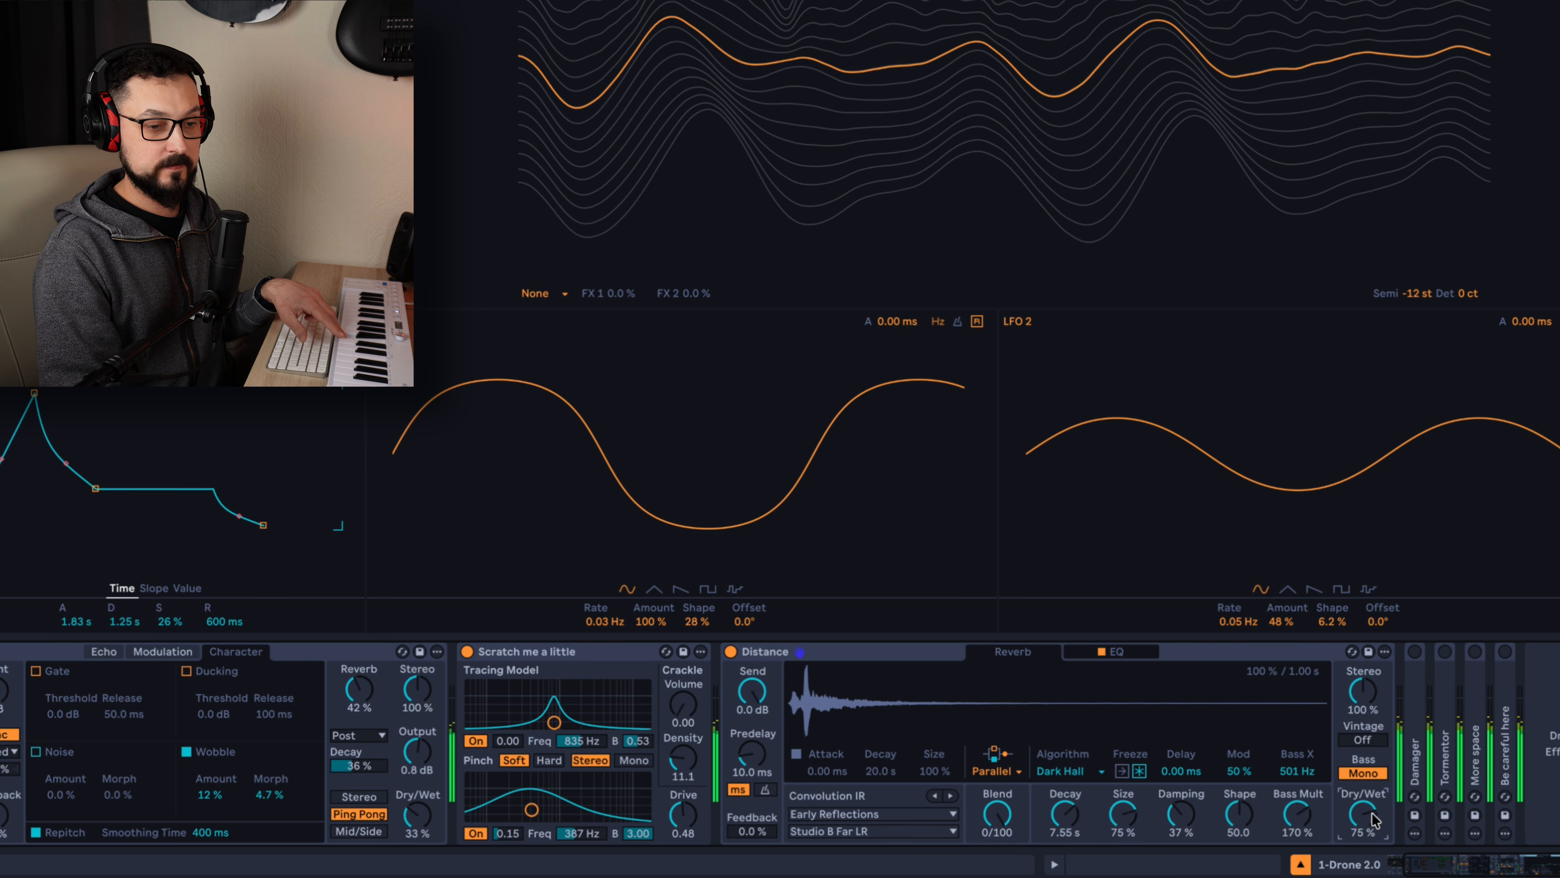
{"action": "left_click_drag", "start_coordinate": [1367, 817], "coordinate": [1367, 821]}
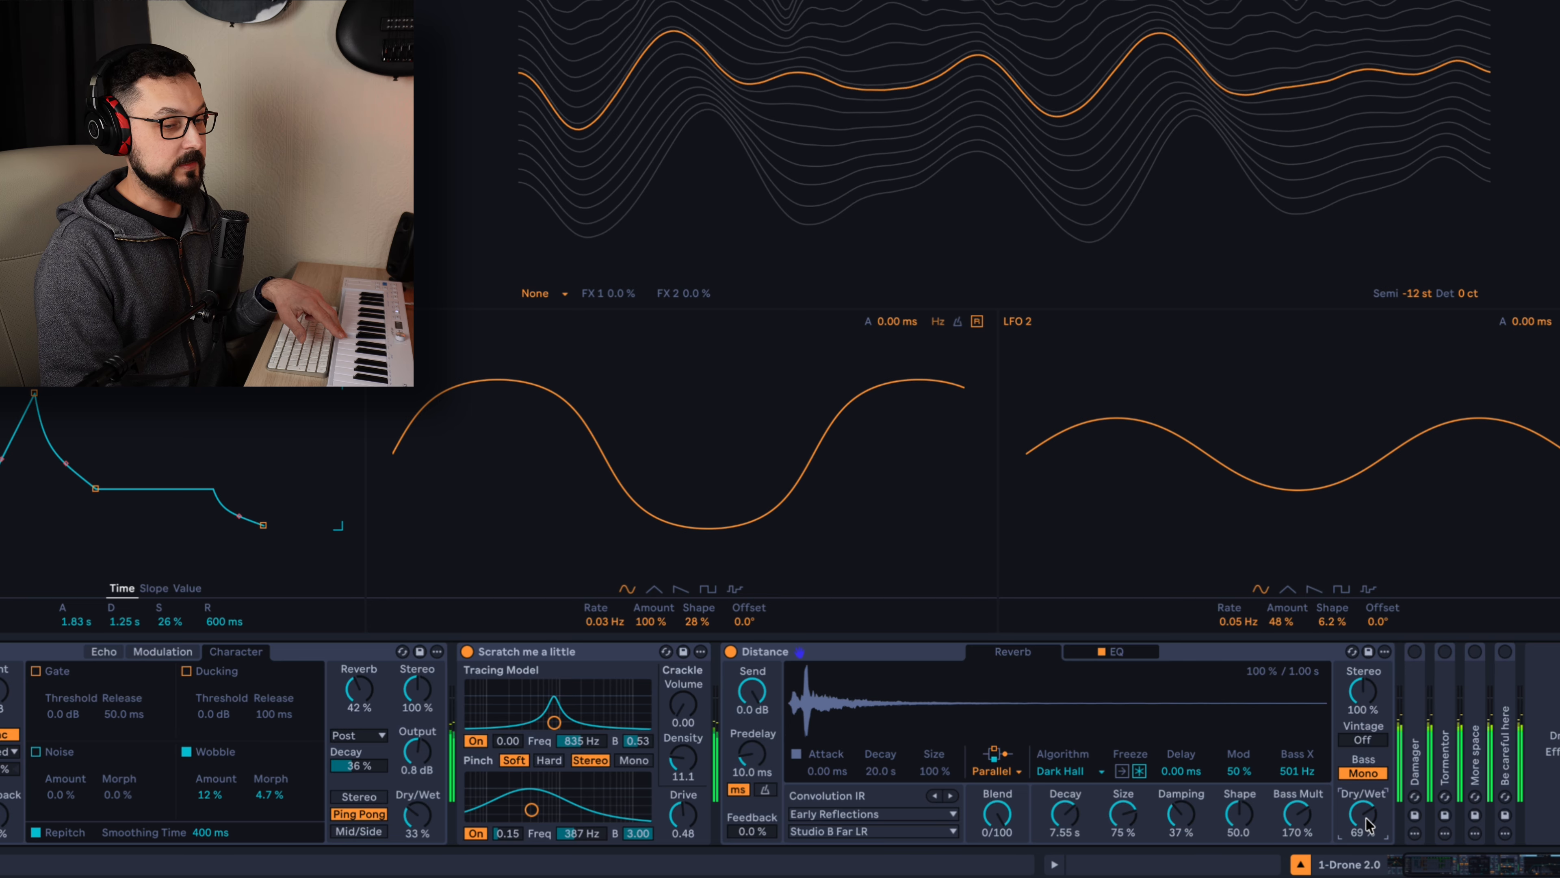
{"action": "left_click_drag", "start_coordinate": [1392, 837], "coordinate": [1393, 868]}
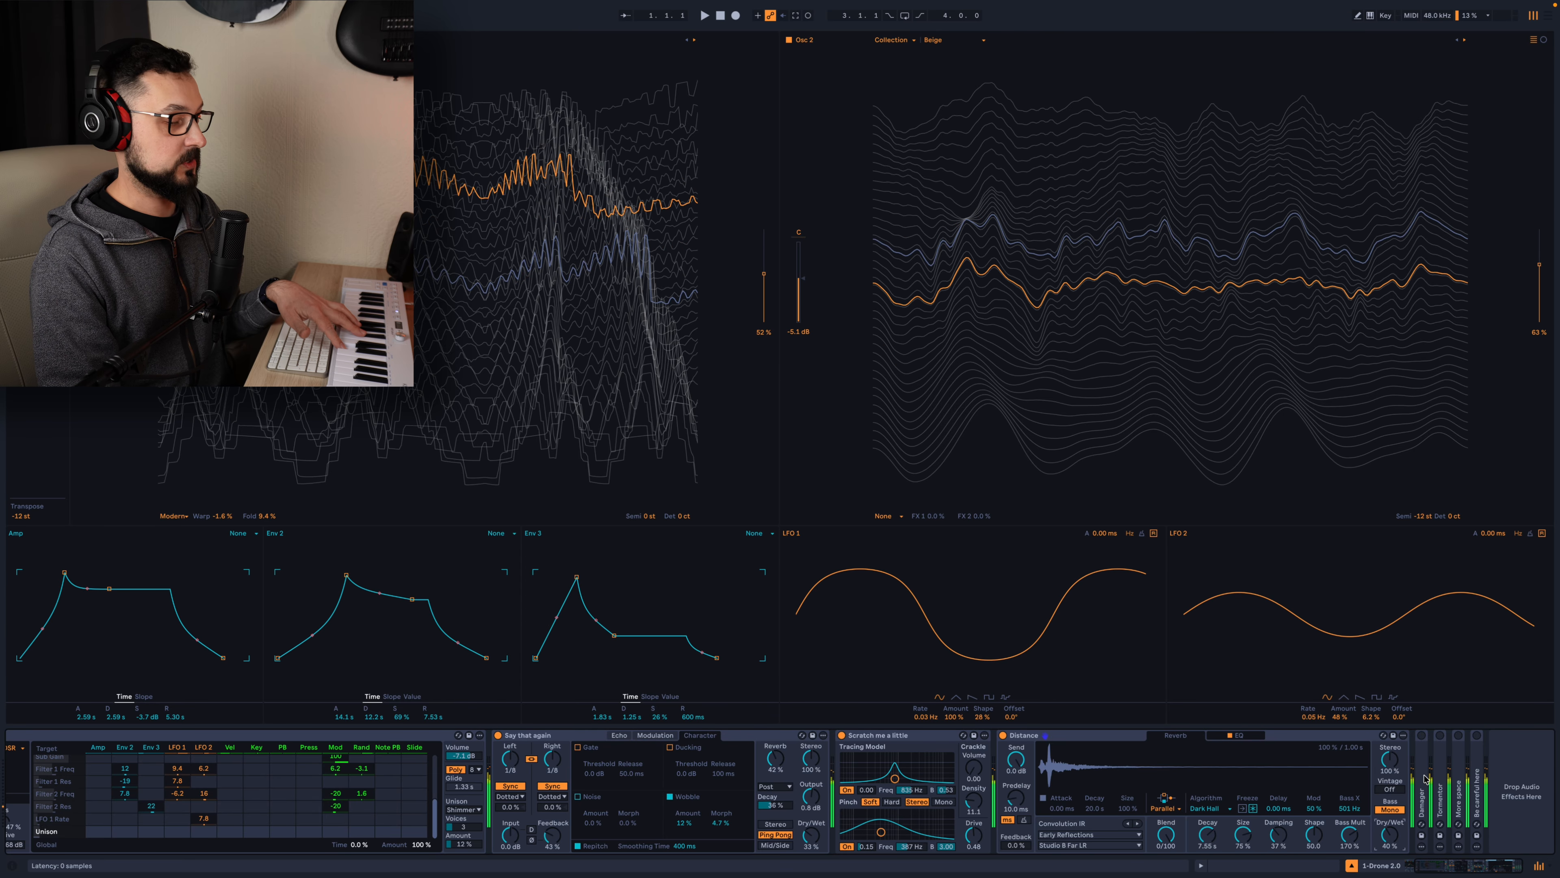
Unfold and switch on Damager, and set the Drive of Scratch me a little to 0.47
{"action": "left_click", "coordinate": [1426, 803]}
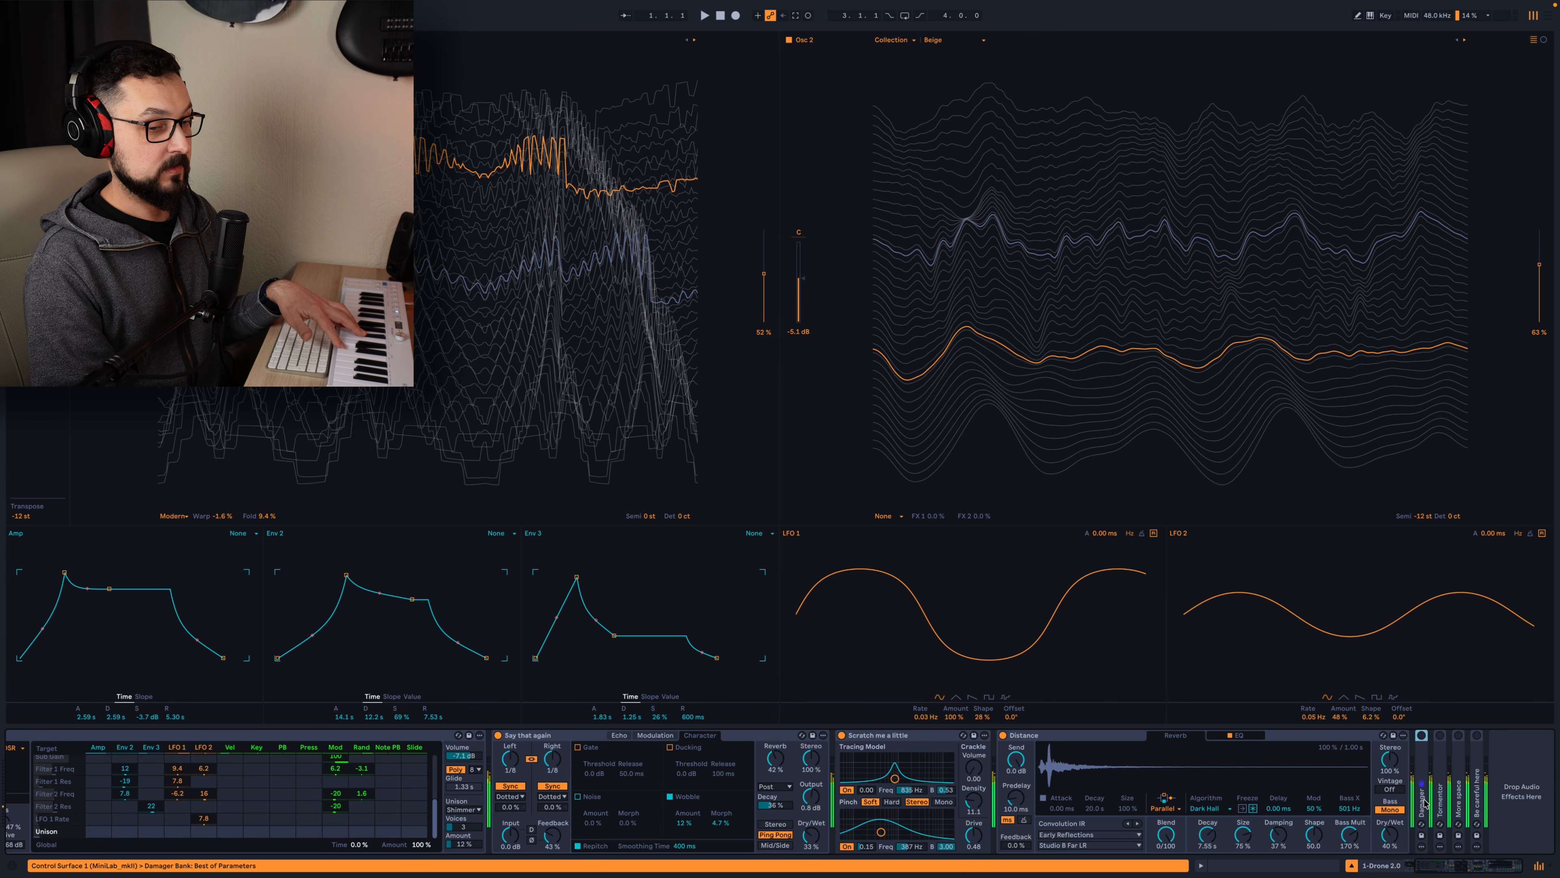
{"action": "double_click", "coordinate": [1426, 804]}
{"action": "scroll", "coordinate": [1426, 804], "scroll_direction": "right", "scroll_amount": 6}
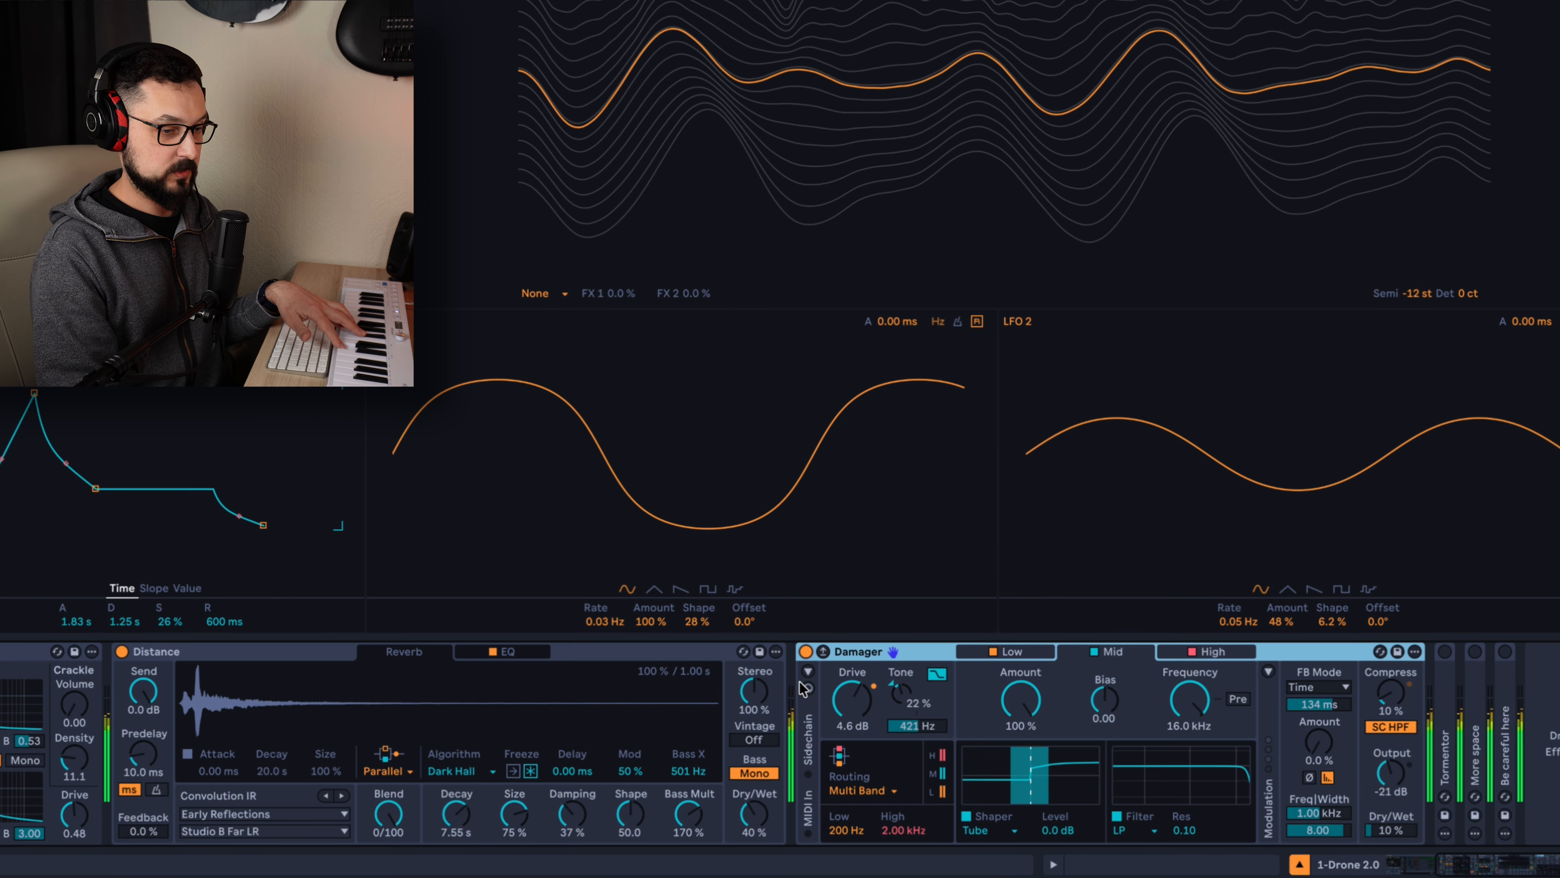
{"action": "left_click", "coordinate": [753, 818]}
{"action": "left_click_drag", "start_coordinate": [73, 815], "coordinate": [73, 816]}
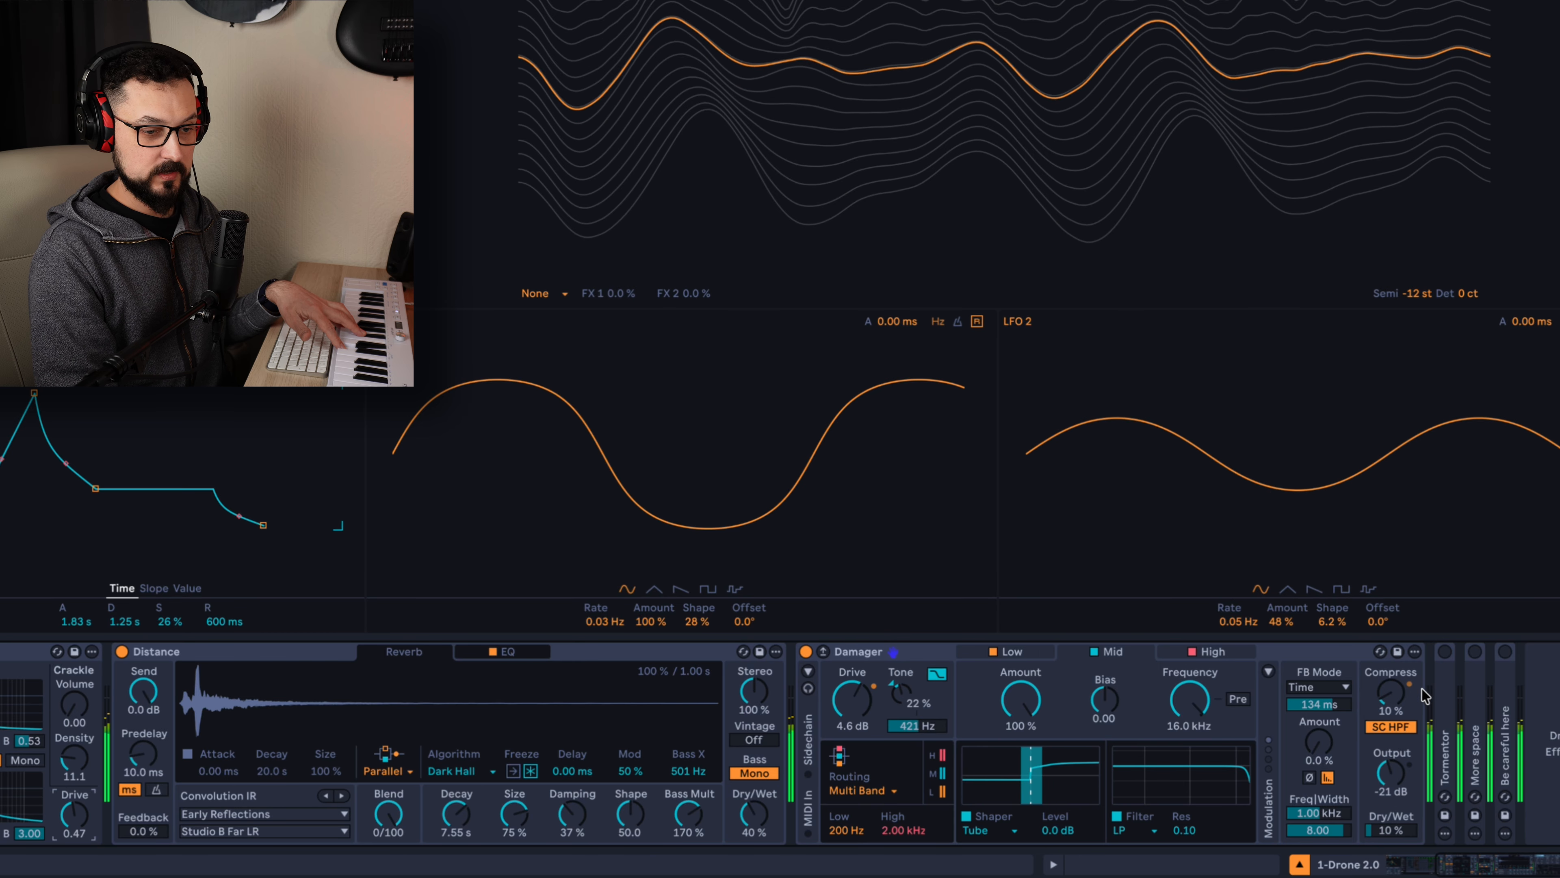
Raise Damager's Dry/Wet to 48 % and then 67 % while auditioning its Low band alone
{"action": "left_click_drag", "start_coordinate": [1400, 833], "coordinate": [1408, 735]}
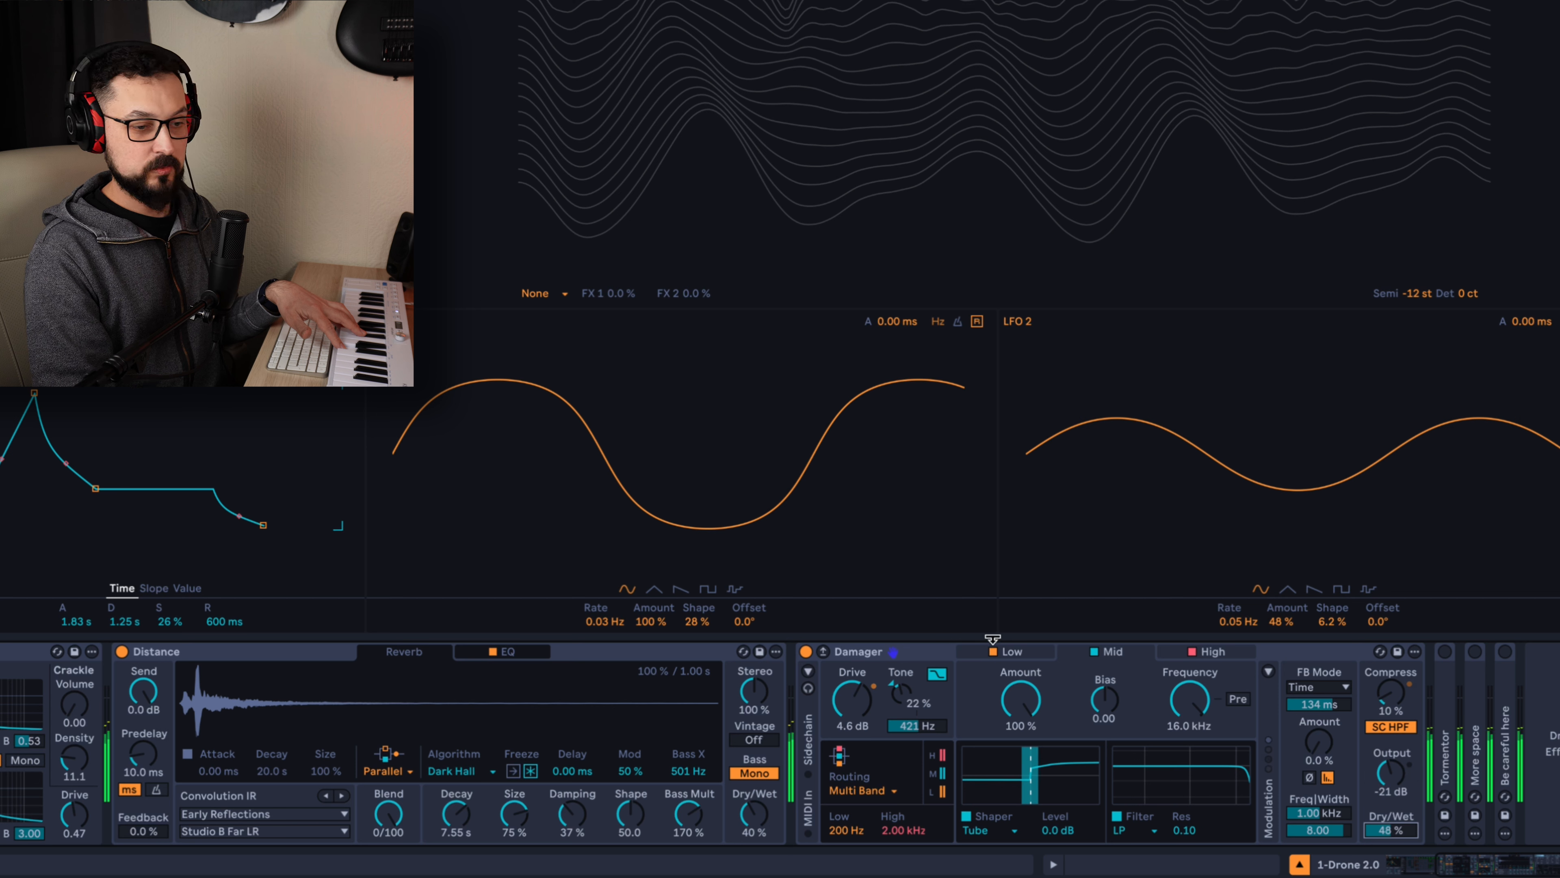
{"action": "left_click", "coordinate": [1015, 651]}
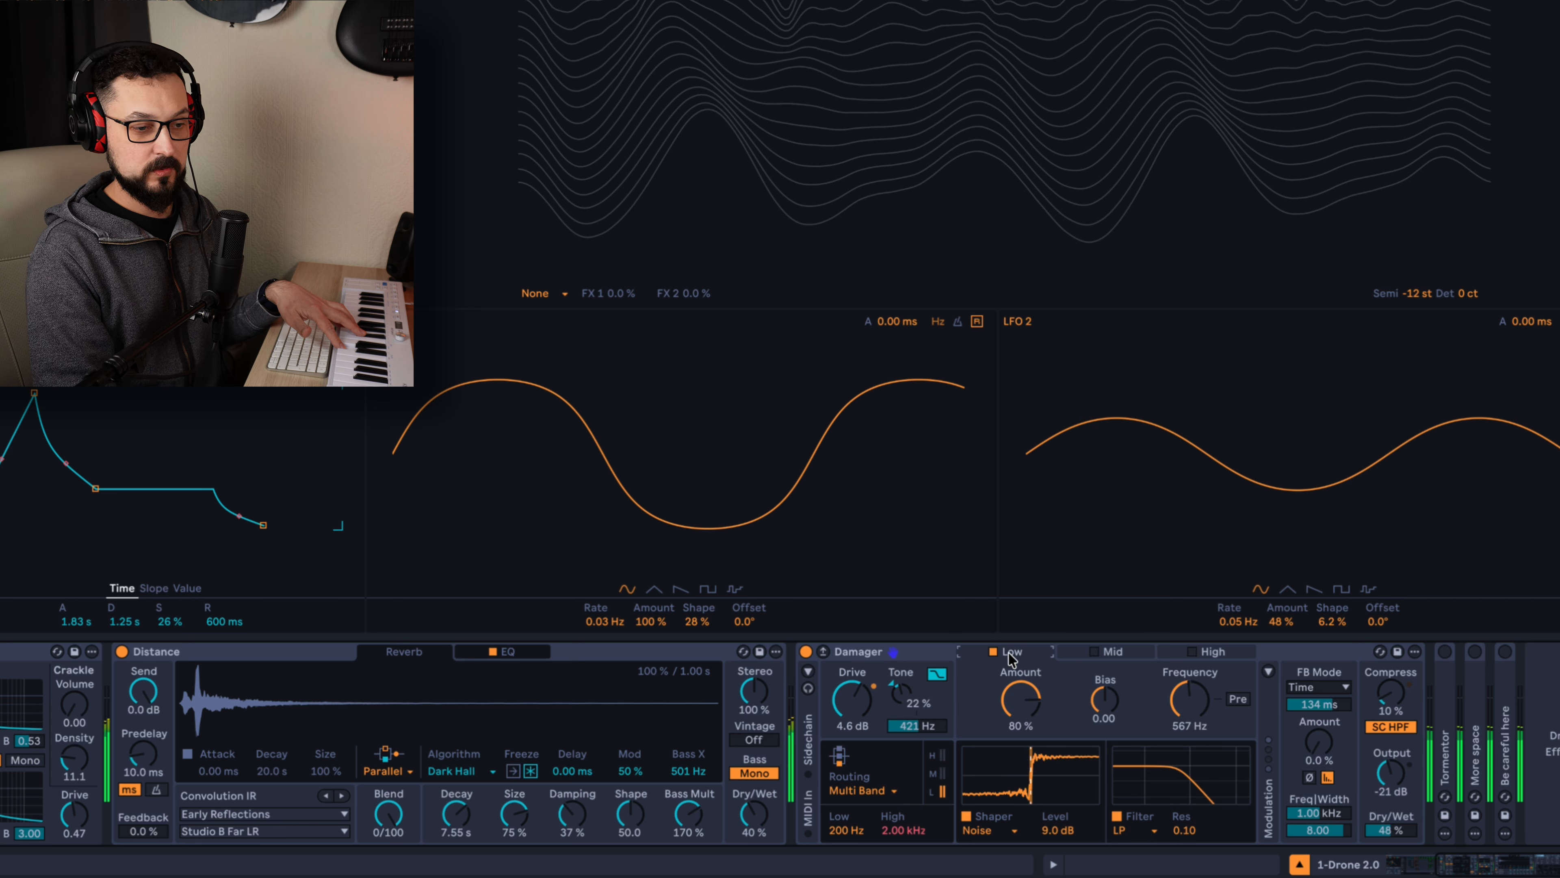
{"action": "left_click_drag", "start_coordinate": [1408, 837], "coordinate": [1416, 813]}
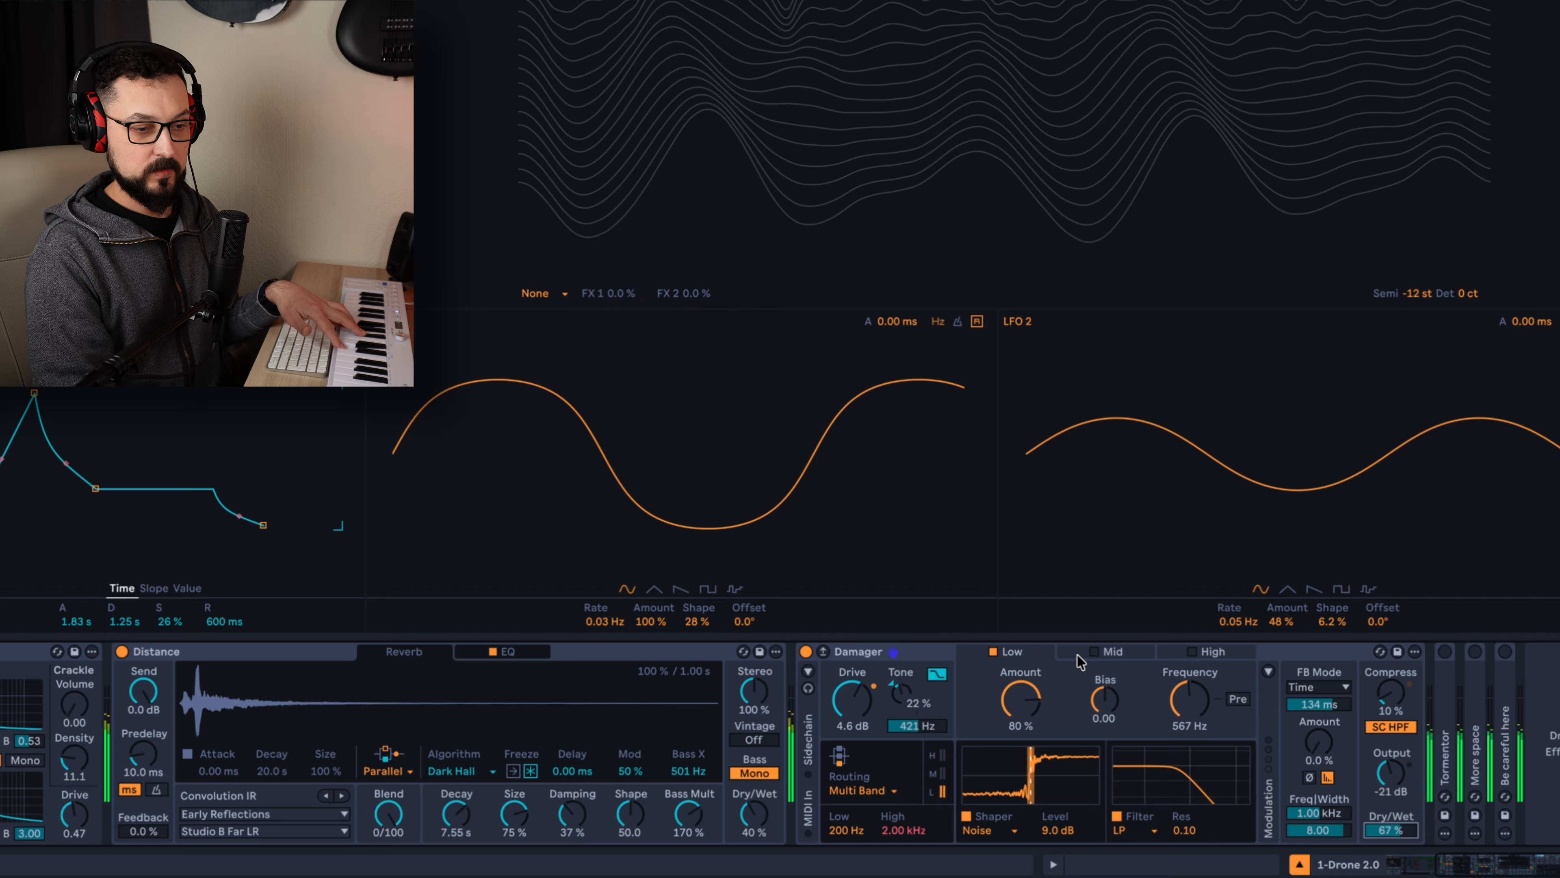
Audition the Mid and High bands of Damager and bring its Dry/Wet down to 48 %
{"action": "left_click", "coordinate": [992, 652]}
{"action": "left_click", "coordinate": [1094, 653]}
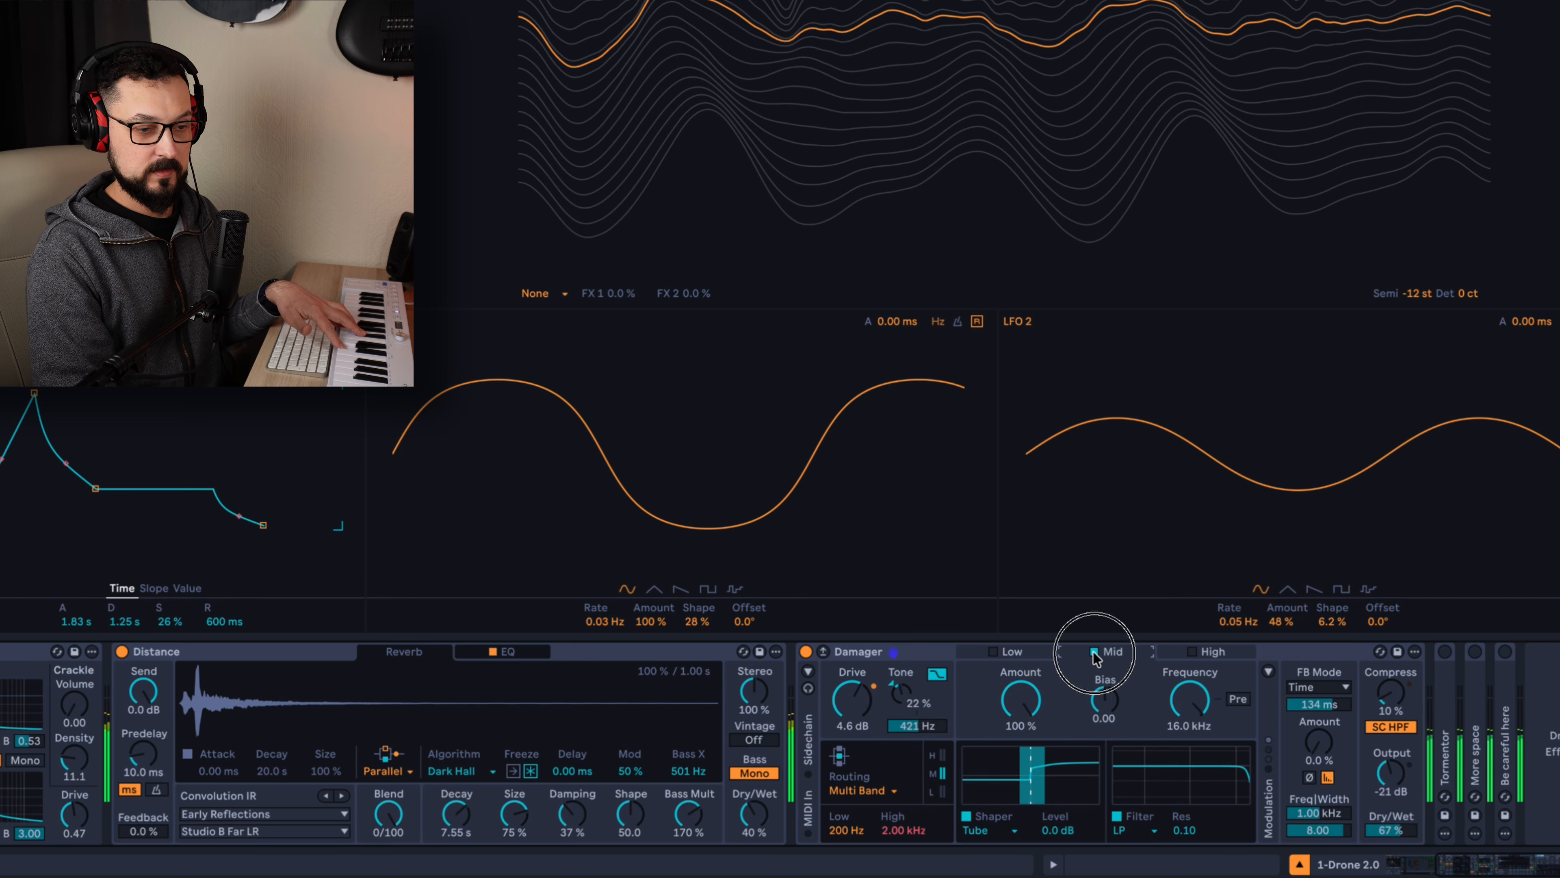
{"action": "left_click", "coordinate": [1213, 653]}
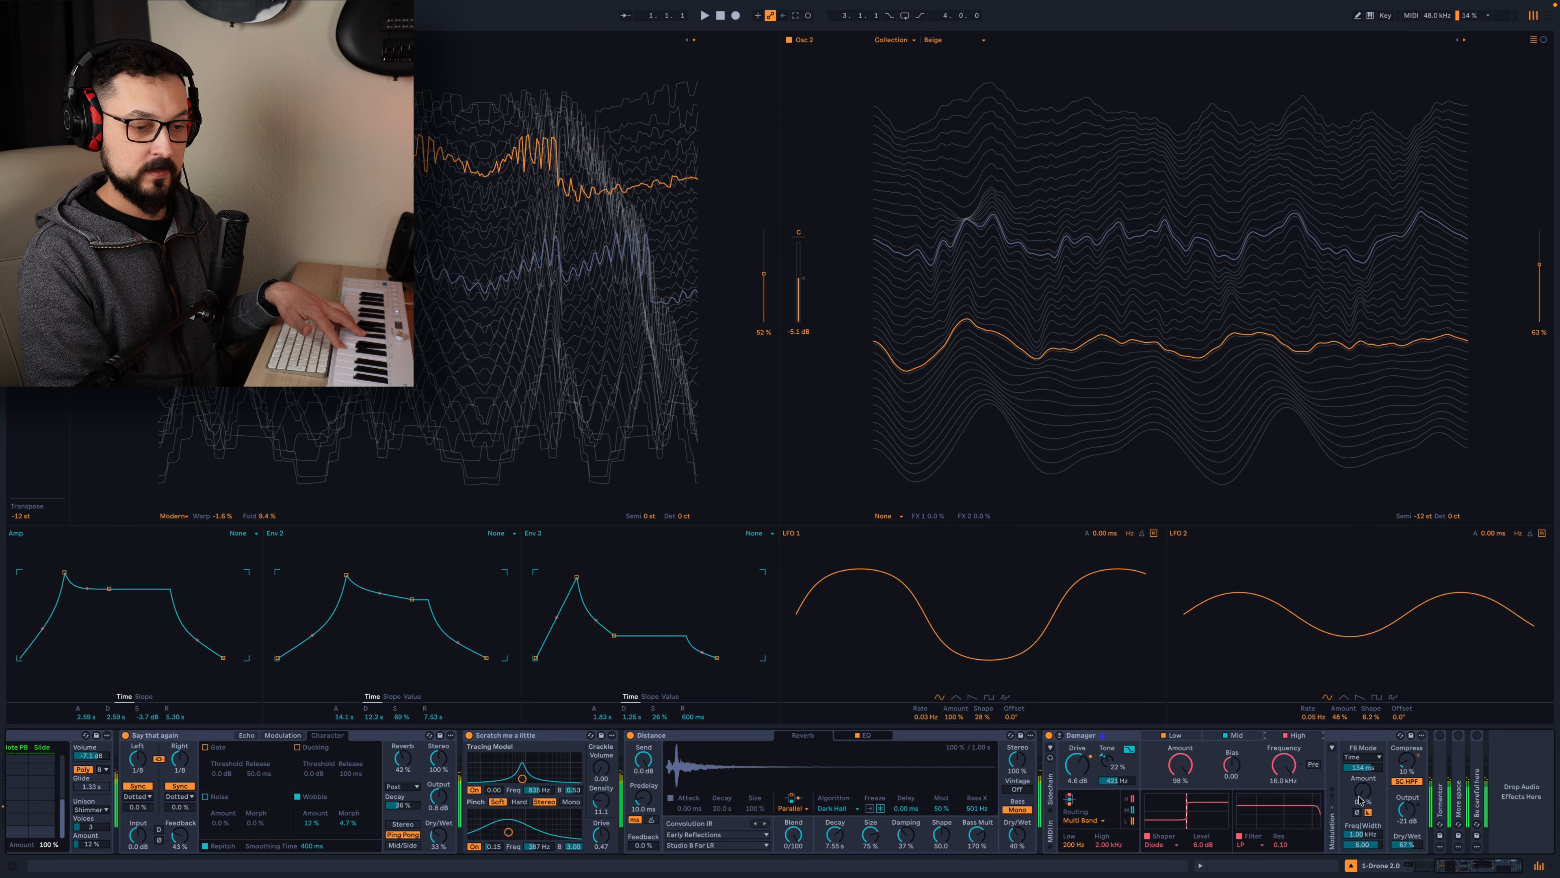
{"action": "left_click_drag", "start_coordinate": [1398, 848], "coordinate": [1404, 866]}
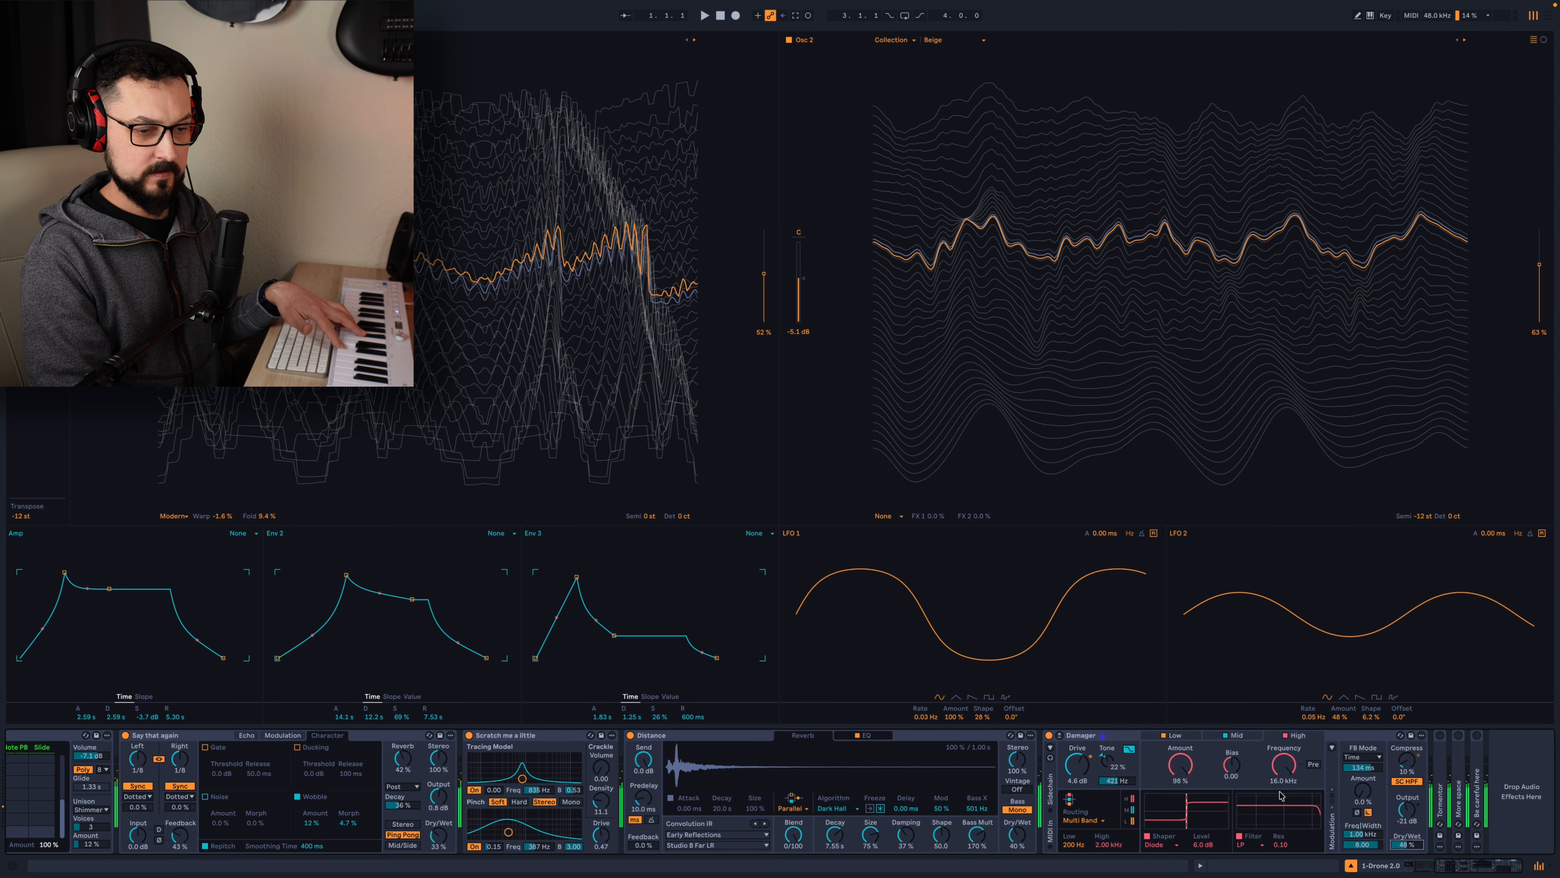
Unfold and switch on the Tormentor effect, and set its Dry/Wet to 62 %
{"action": "double_click", "coordinate": [1441, 783]}
{"action": "scroll", "coordinate": [1442, 784], "scroll_direction": "right", "scroll_amount": 3}
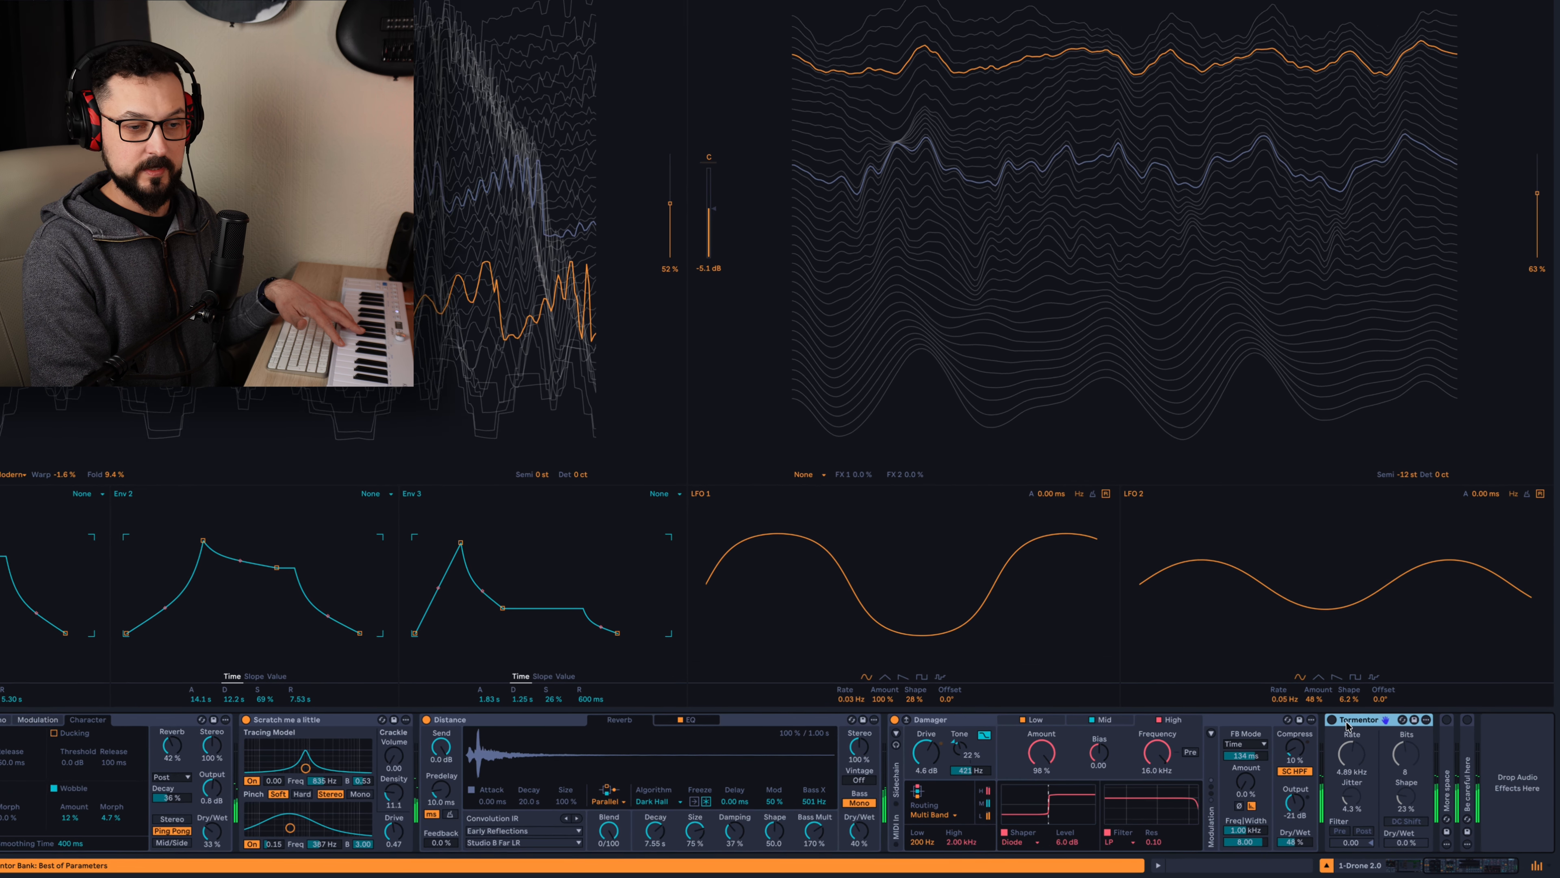
{"action": "left_click", "coordinate": [1356, 735]}
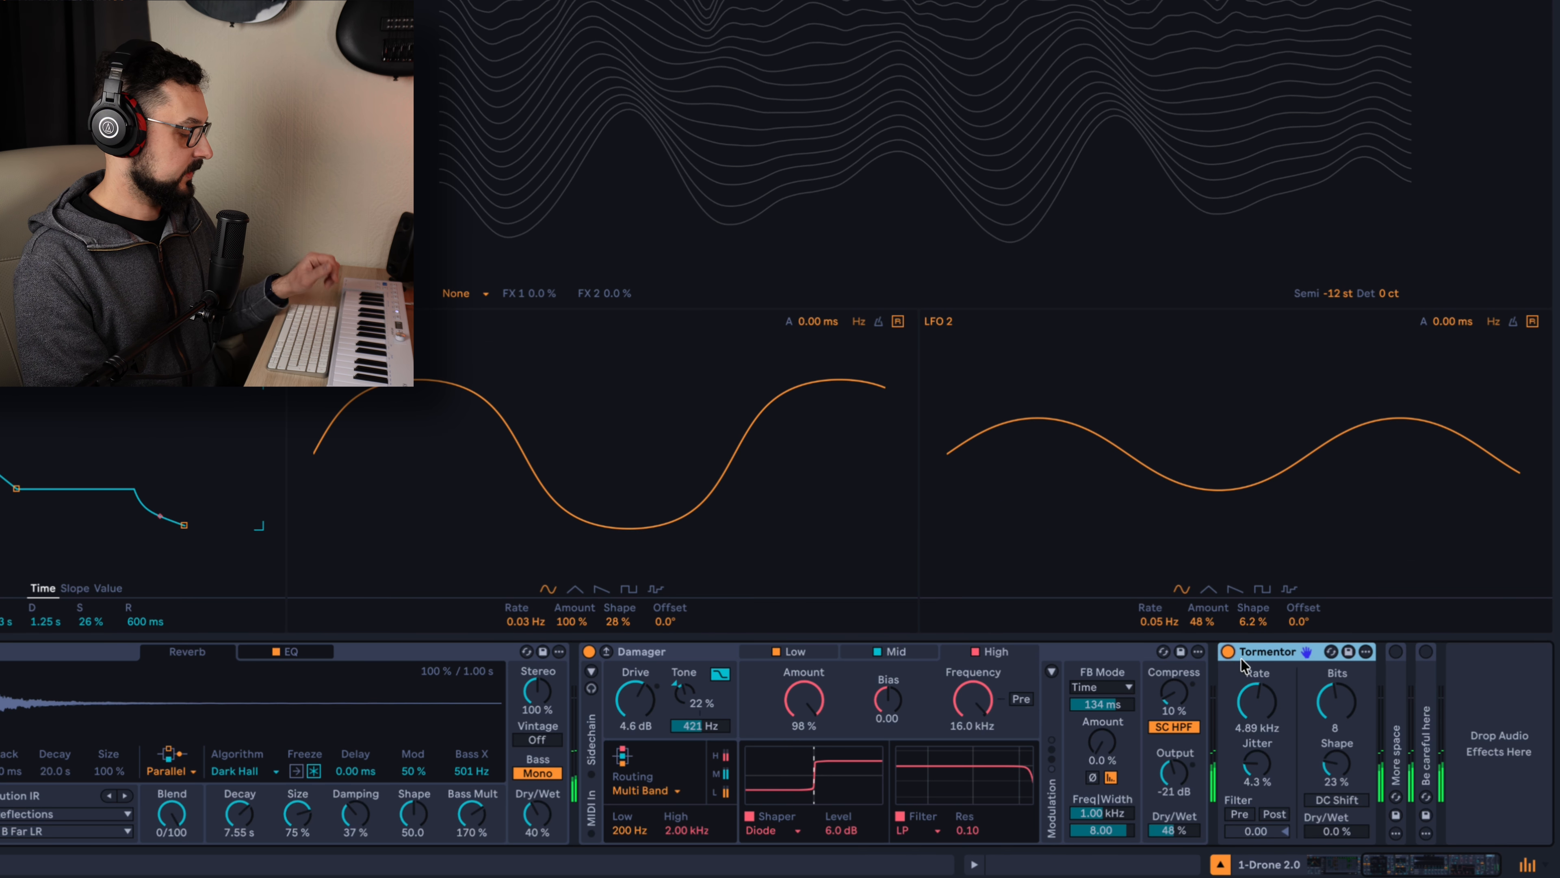
{"action": "left_click_drag", "start_coordinate": [1345, 835], "coordinate": [1342, 694]}
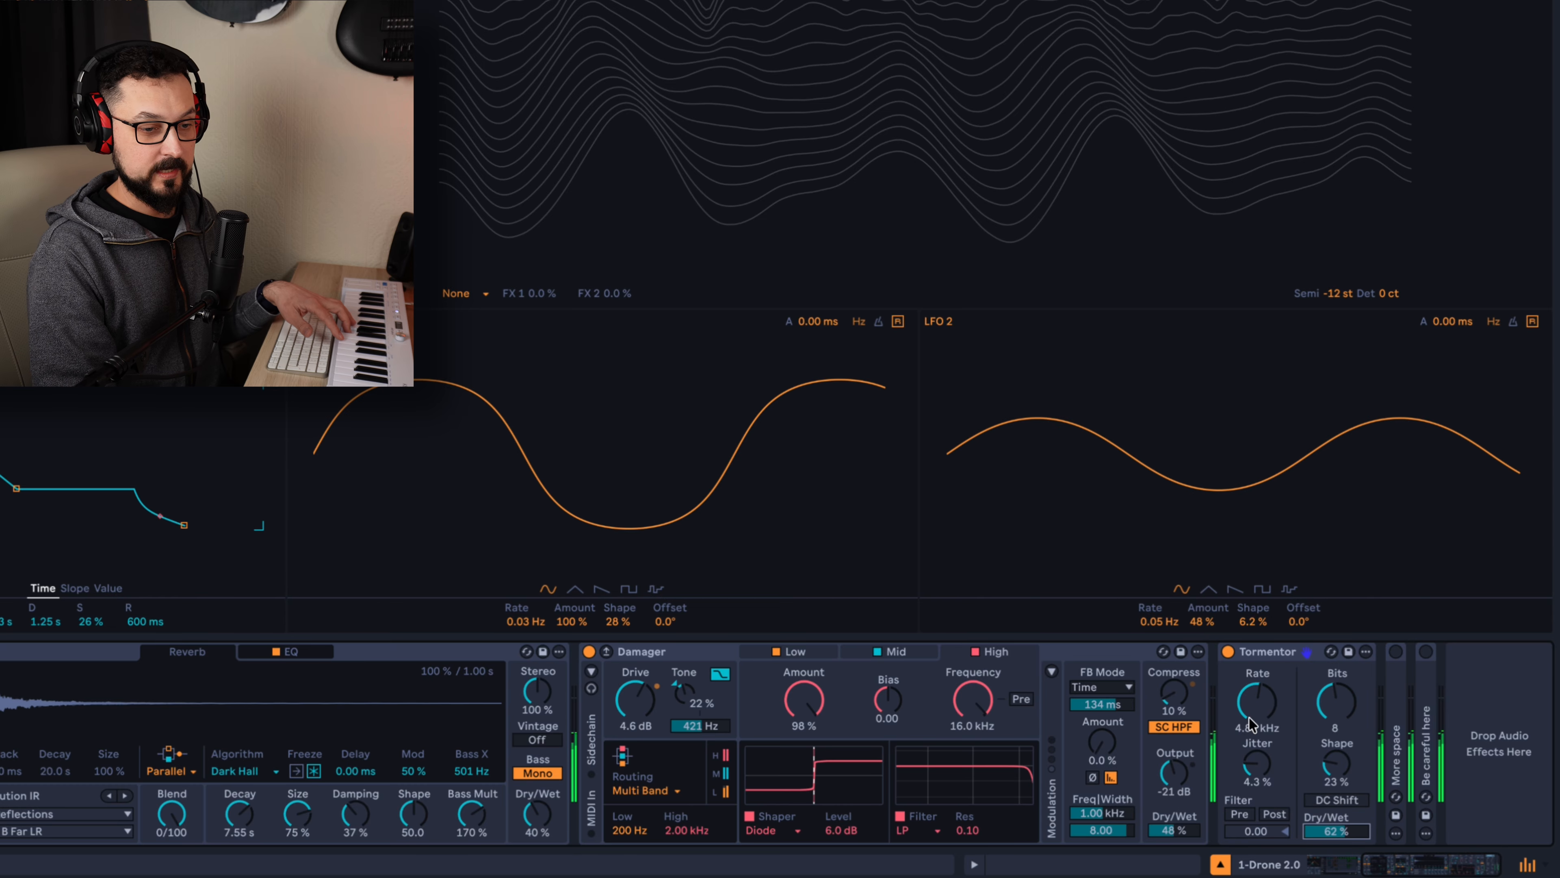
Unfold and switch on More space with its Dry/Wet at 54 %, and set Tormentor's Dry/Wet to 57 %
{"action": "double_click", "coordinate": [1399, 703]}
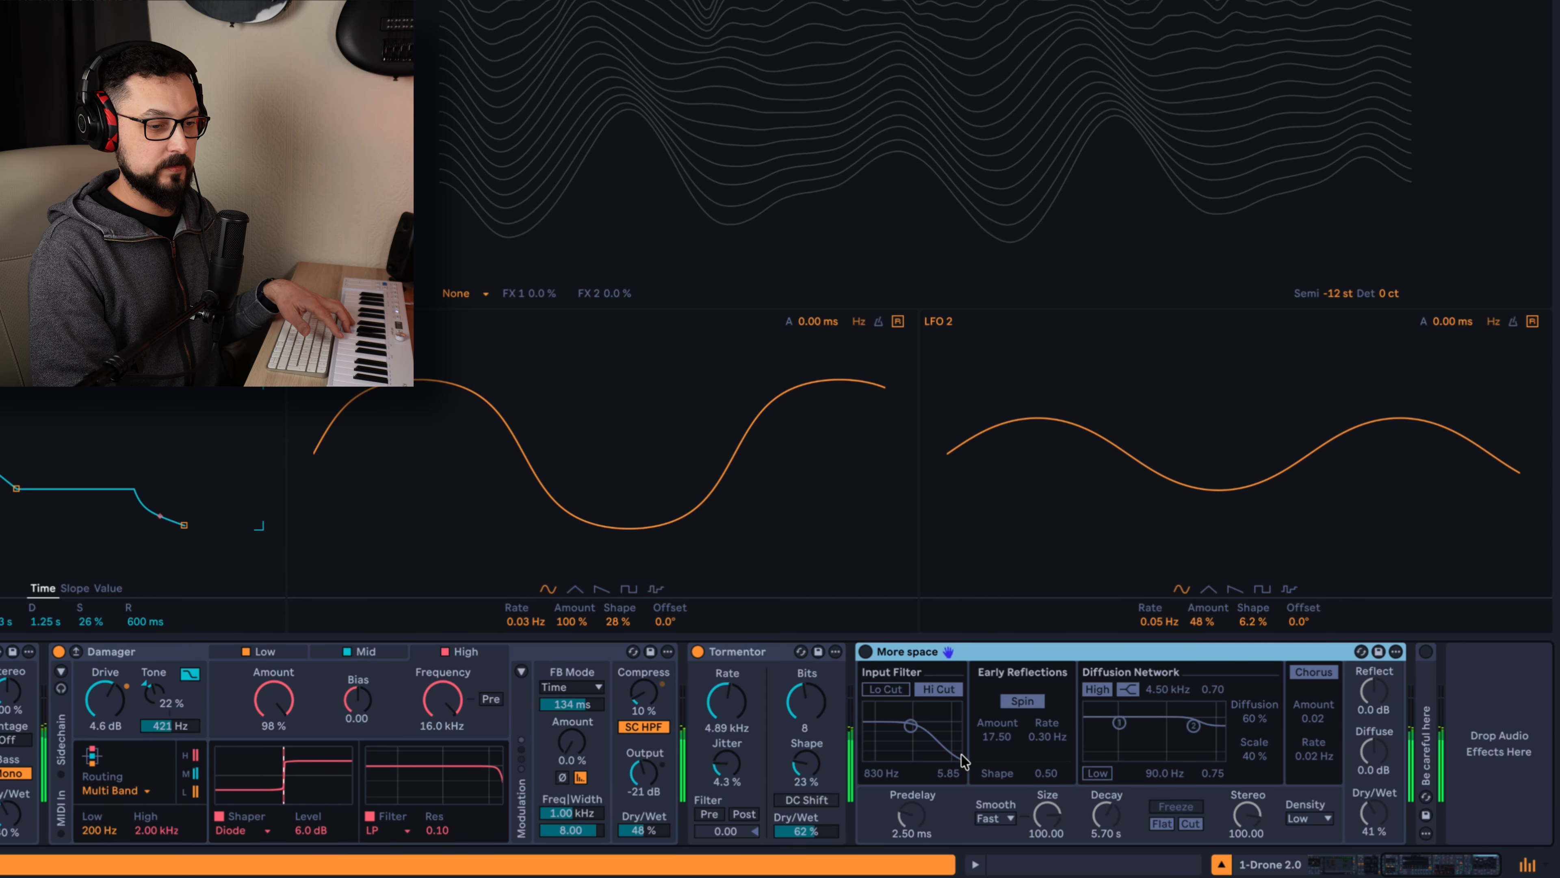
{"action": "left_click", "coordinate": [865, 654]}
{"action": "left_click_drag", "start_coordinate": [1375, 812], "coordinate": [1376, 793]}
{"action": "left_click_drag", "start_coordinate": [812, 827], "coordinate": [804, 836]}
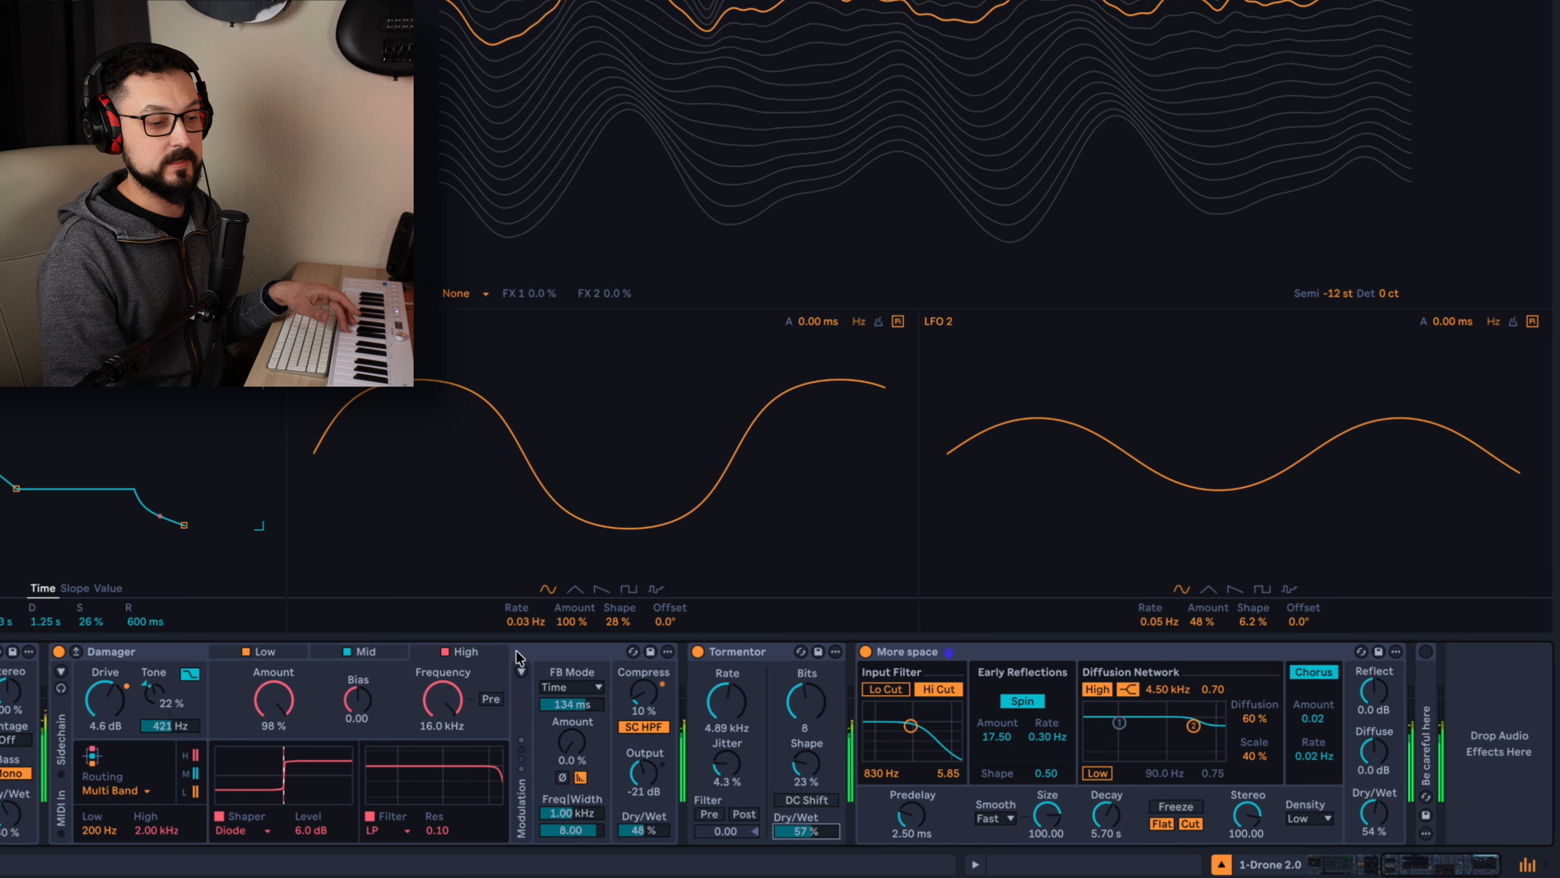
Go through Damager, Tormentor and More space in turn to examine their places in the effect chain
{"action": "left_click", "coordinate": [536, 654]}
{"action": "left_click", "coordinate": [757, 649]}
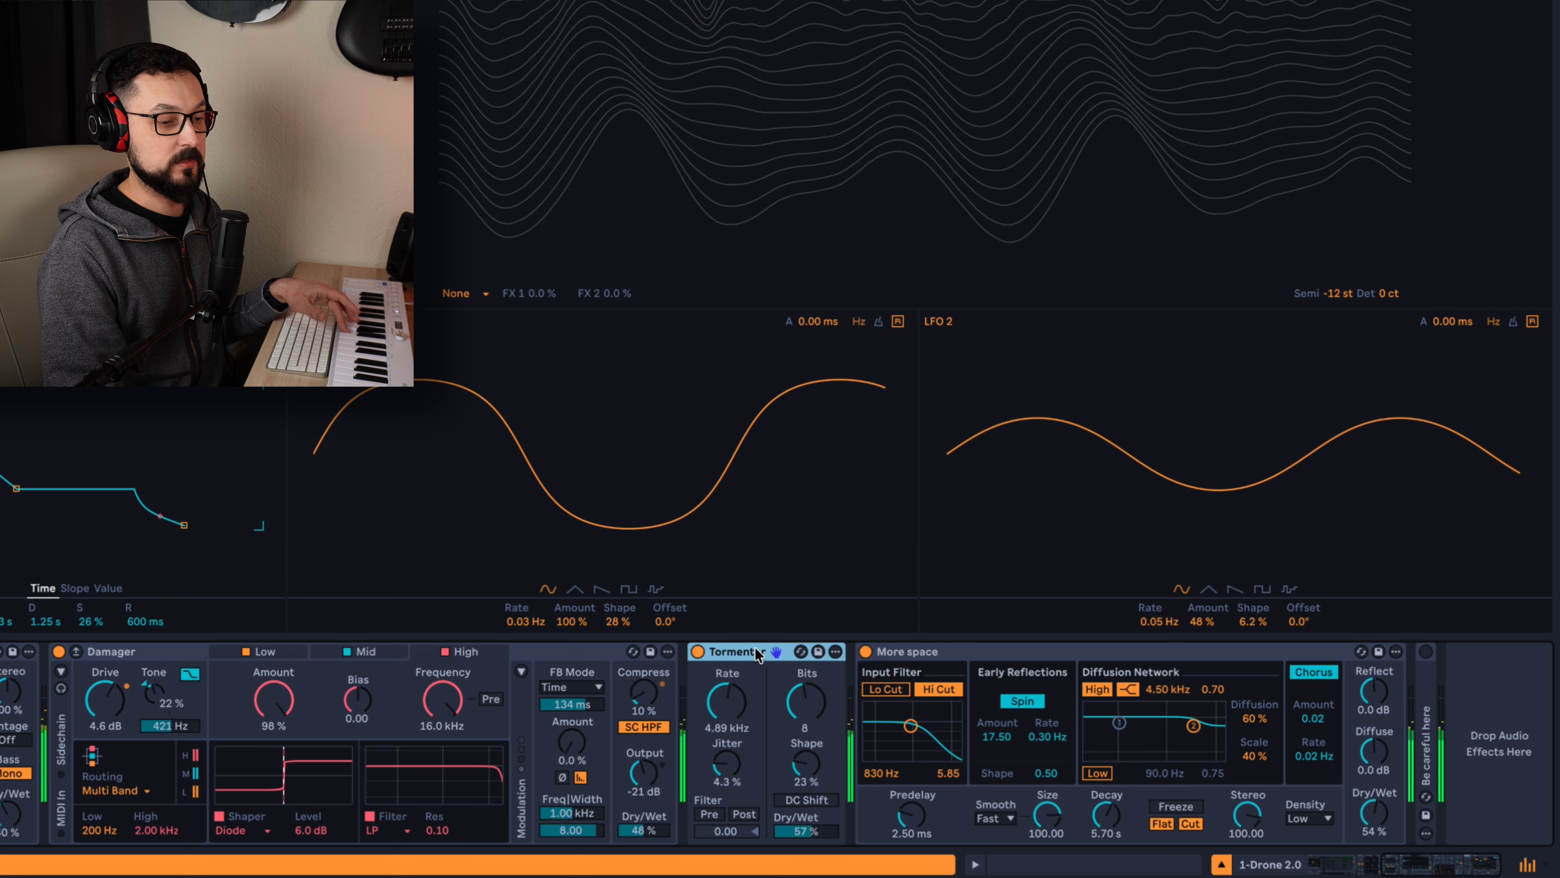
{"action": "left_click", "coordinate": [596, 656]}
{"action": "left_click", "coordinate": [943, 658]}
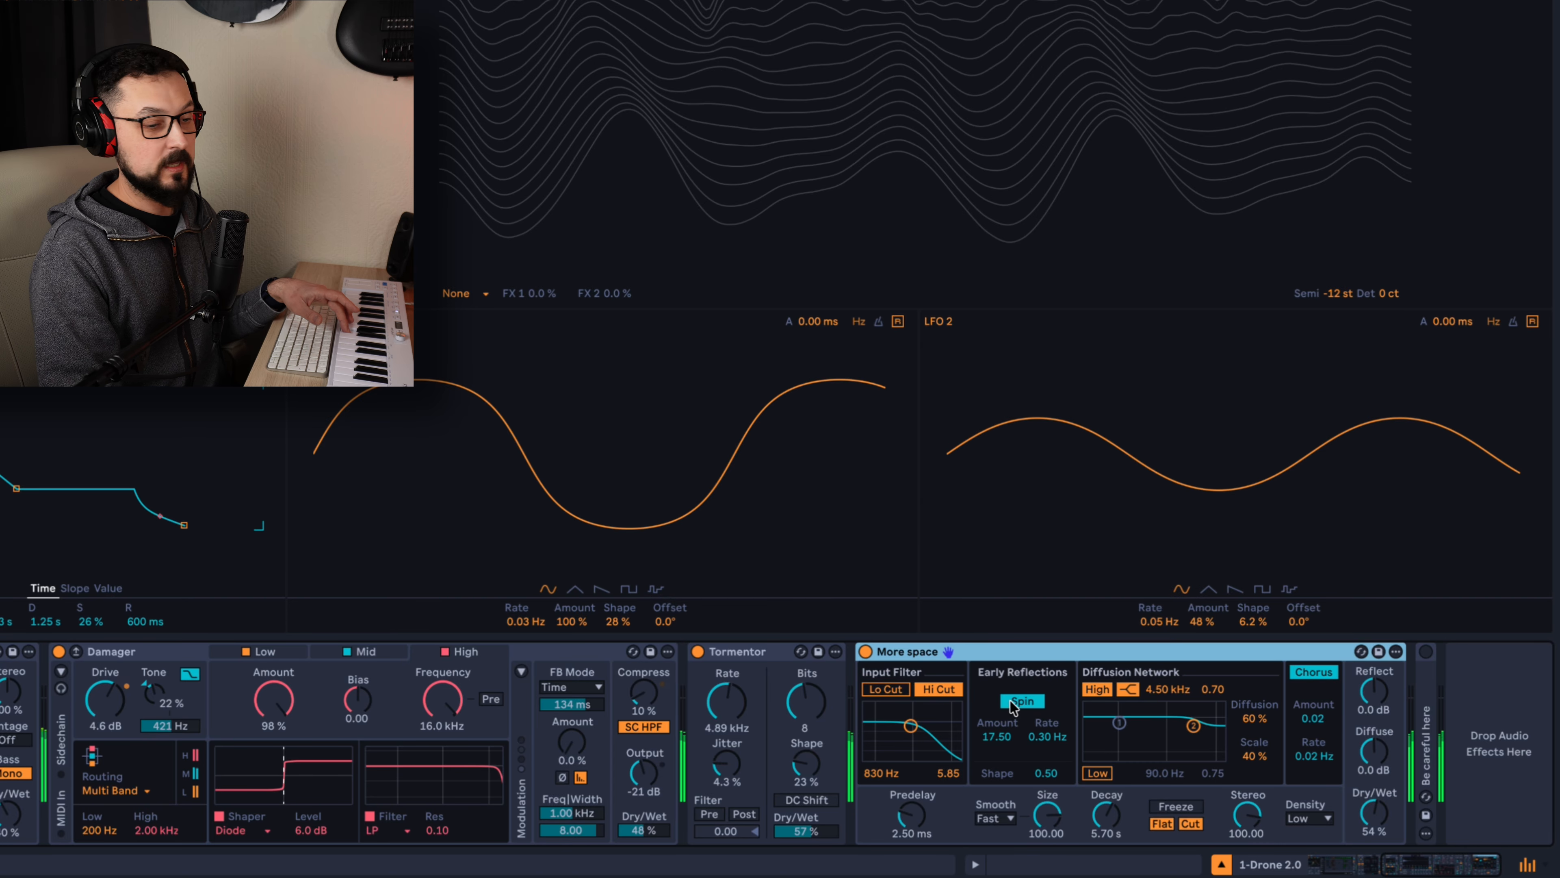
Unfold the Be careful here compressor, and return to Drone 2.0 at the start of the chain to collapse its expanded view
{"action": "double_click", "coordinate": [1425, 734]}
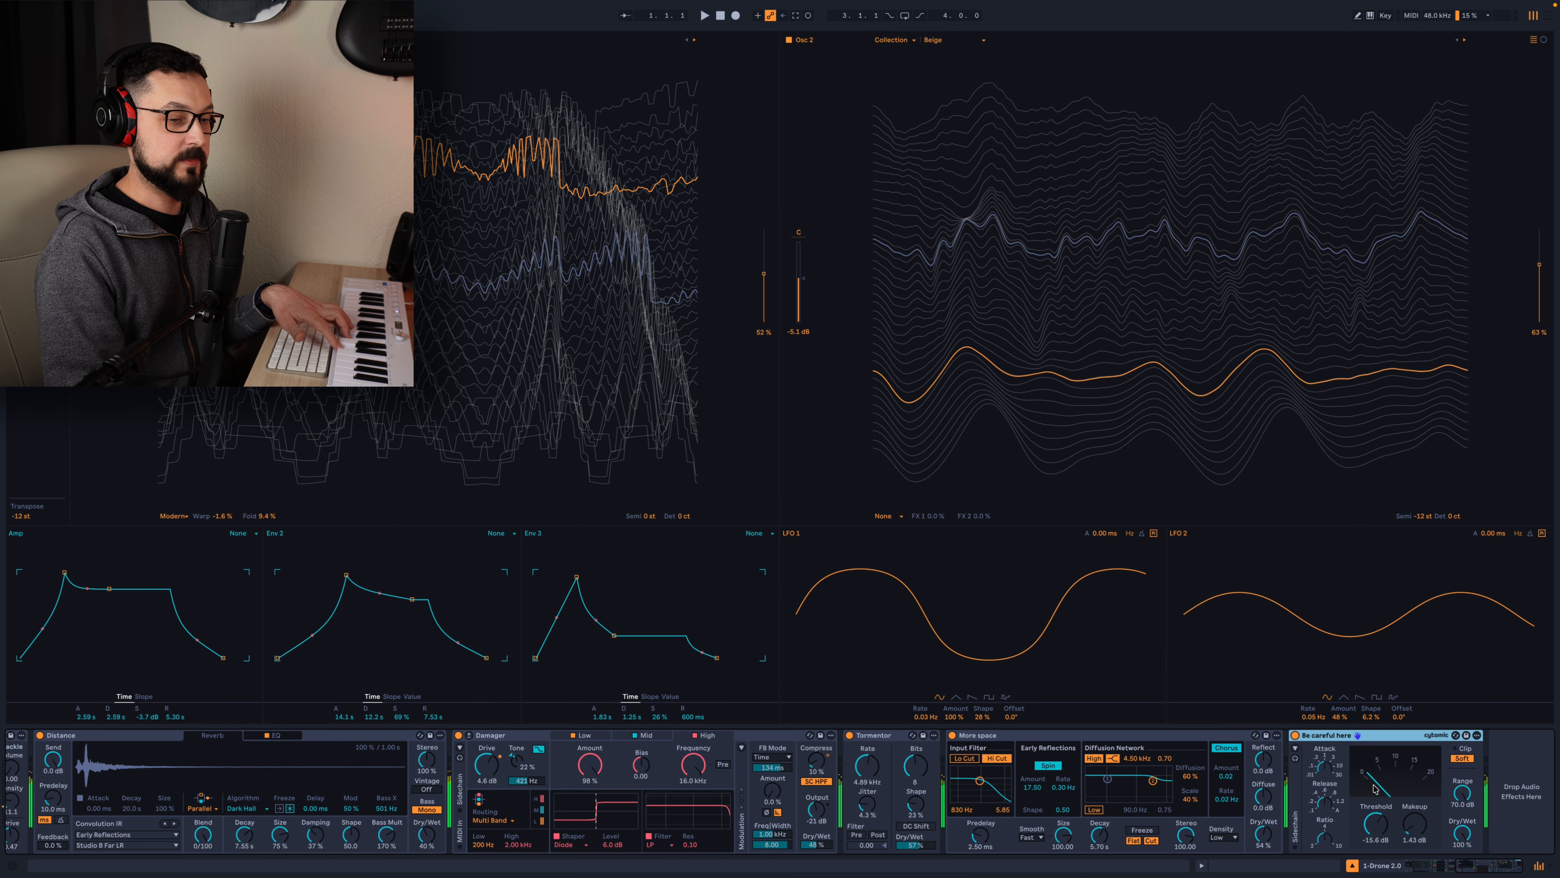
{"action": "left_click_drag", "start_coordinate": [1475, 869], "coordinate": [1275, 841]}
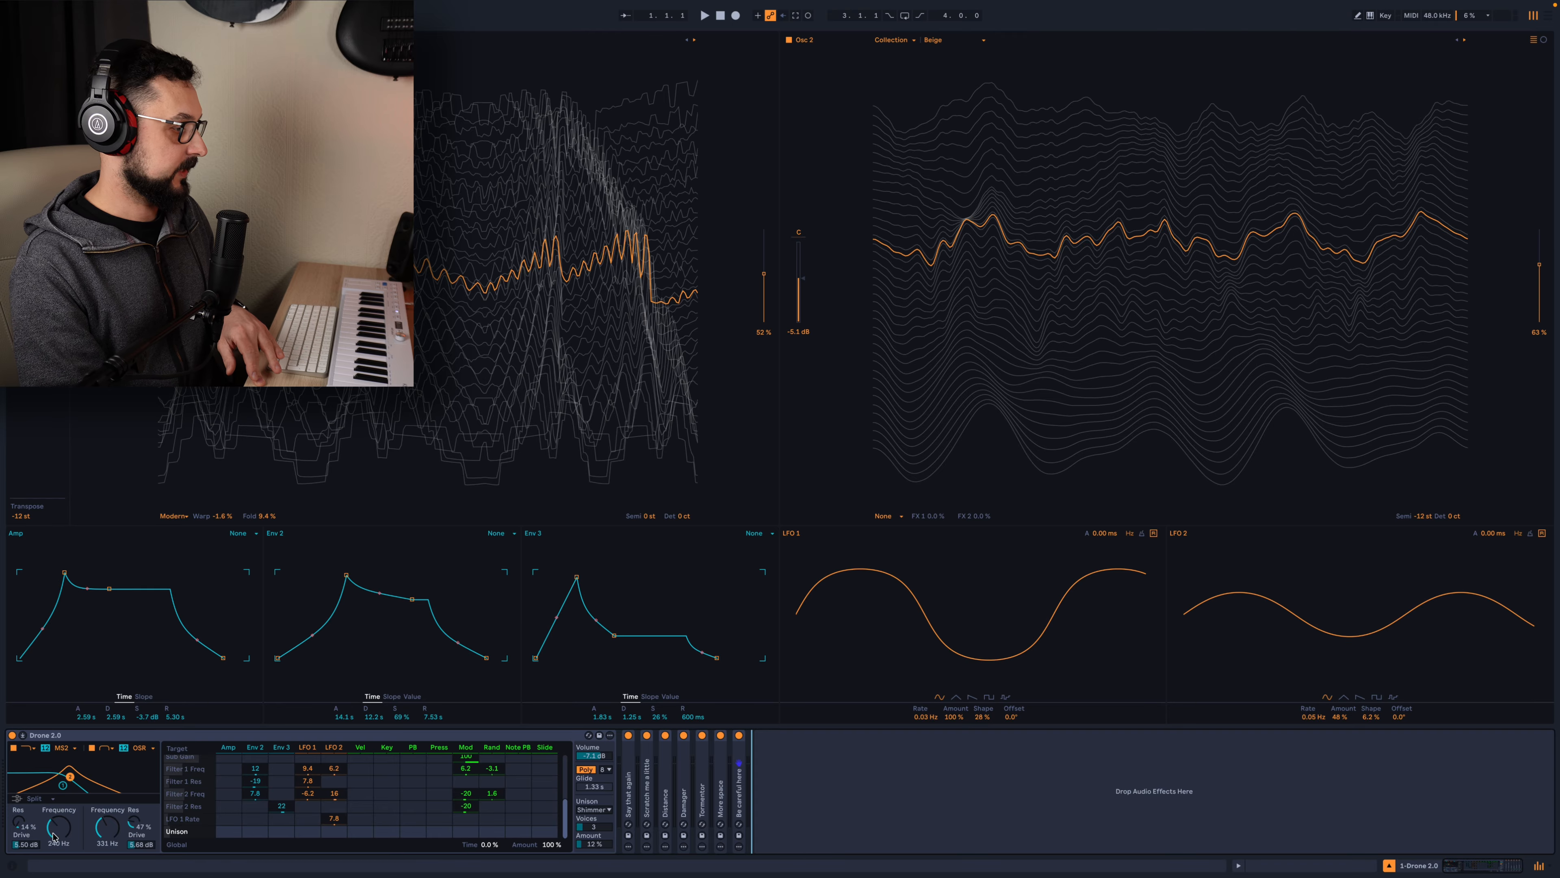
{"action": "left_click", "coordinate": [23, 735]}
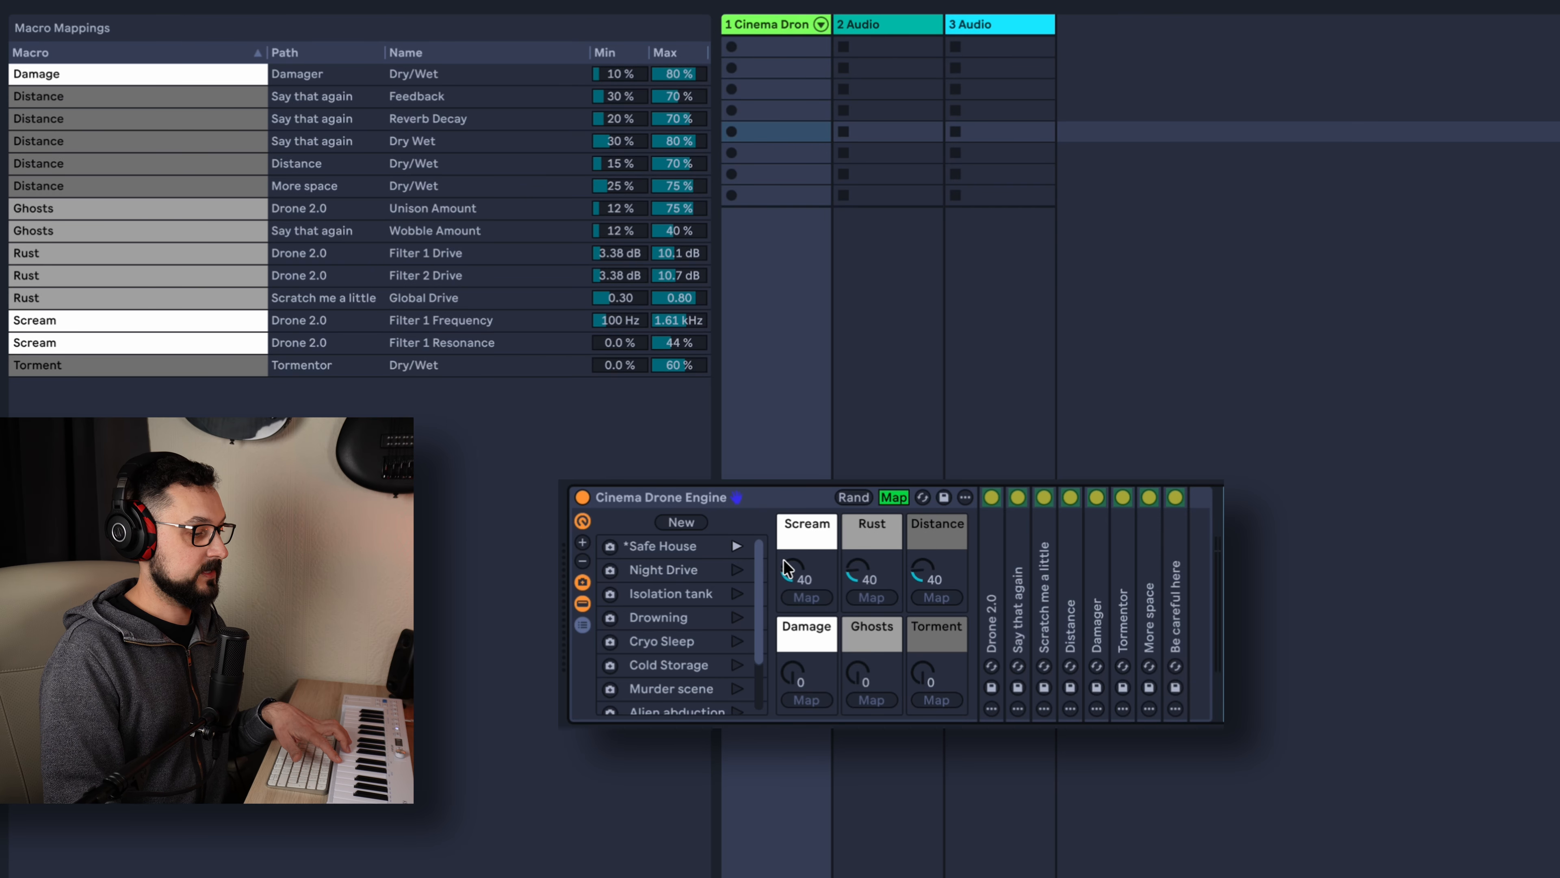
Highlight Scream's Filter 1 Resonance mapping and raise the Scream macro to 59
{"action": "left_click", "coordinate": [65, 335]}
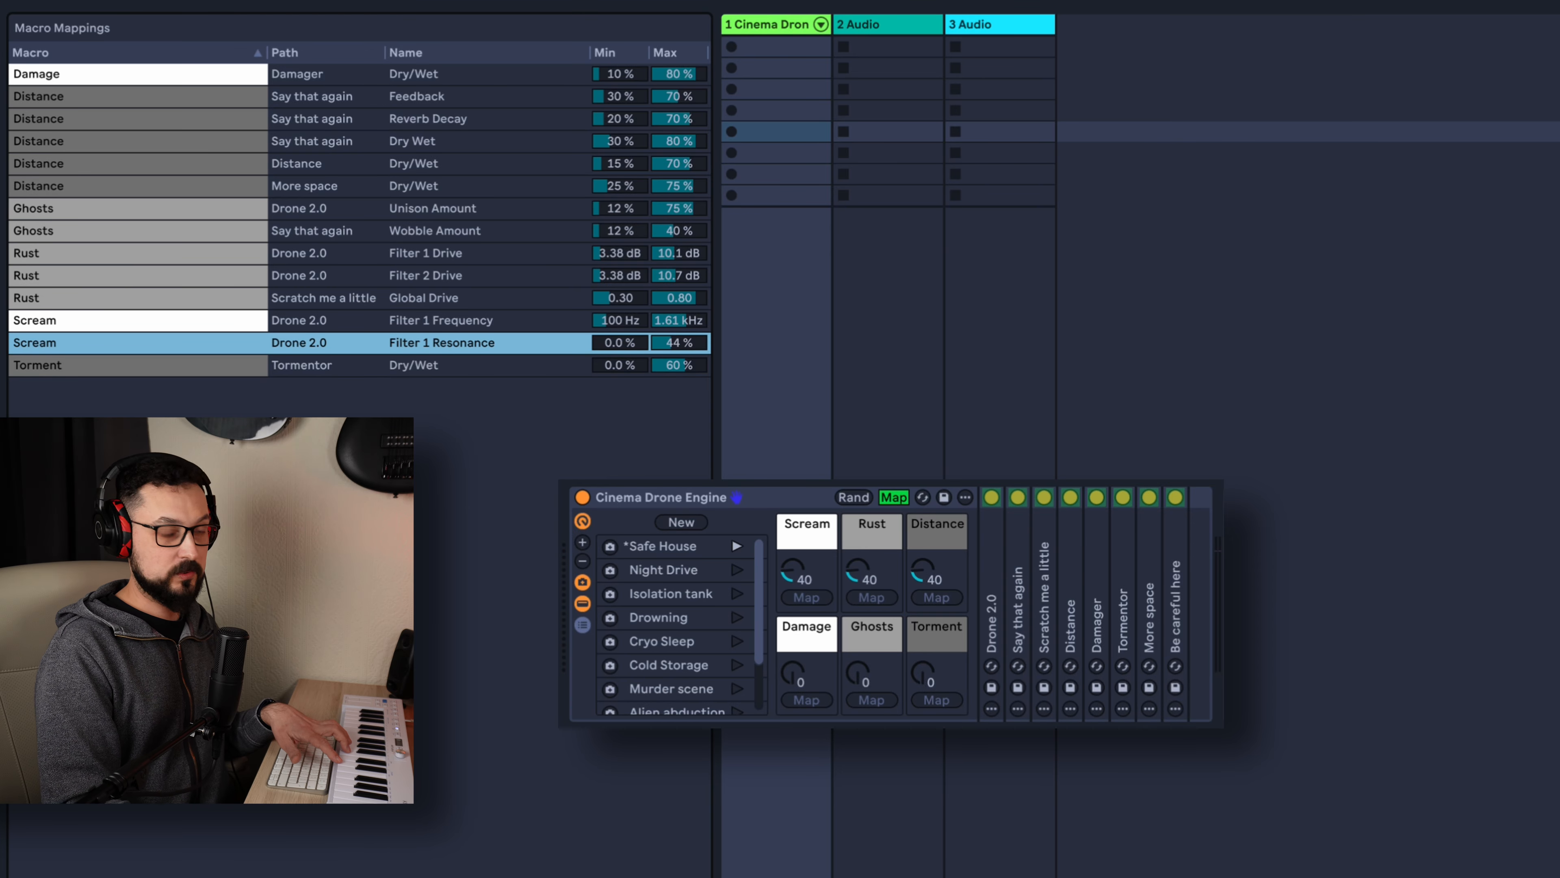
{"action": "left_click_drag", "start_coordinate": [793, 572], "coordinate": [801, 498]}
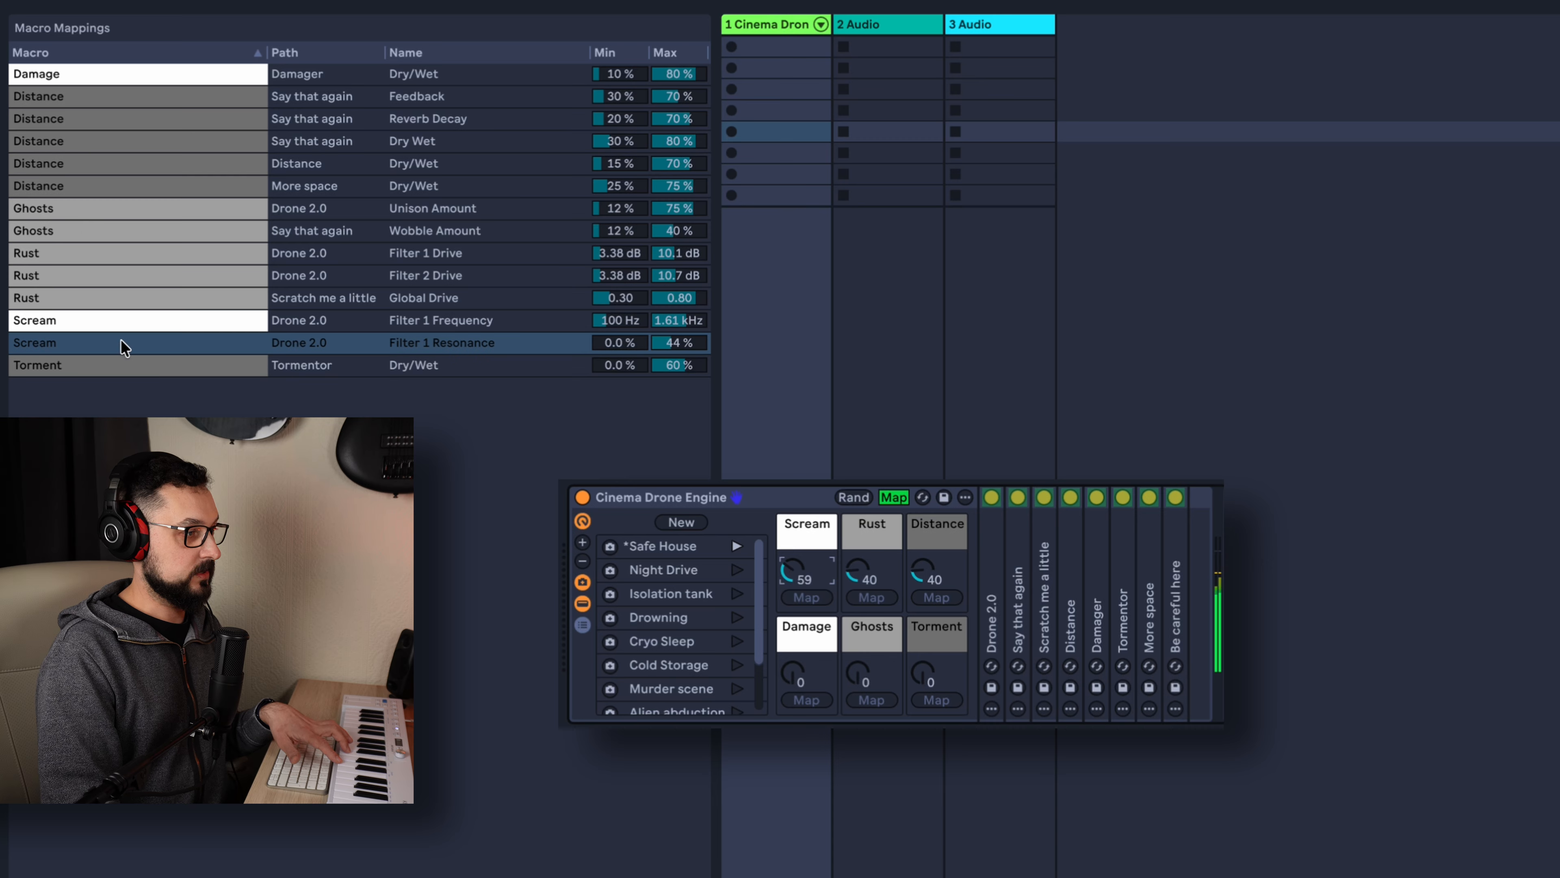
Highlight Rust's Filter 1 Drive mapping, unfold Scratch me a little, and raise the Rust macro to 73
{"action": "left_click", "coordinate": [190, 260]}
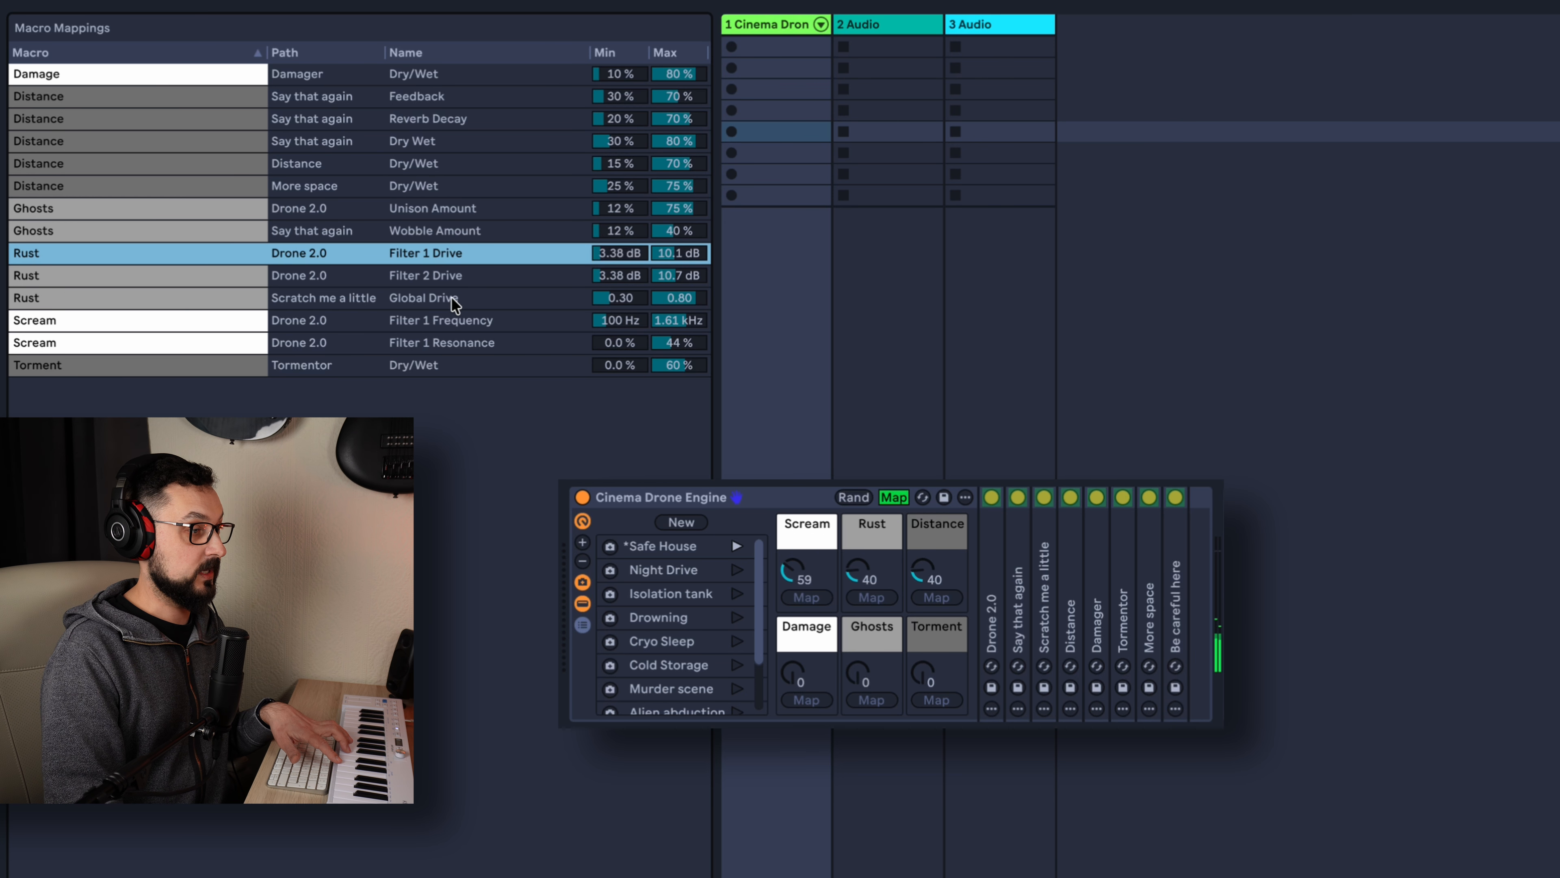
{"action": "double_click", "coordinate": [1047, 611]}
{"action": "left_click_drag", "start_coordinate": [865, 578], "coordinate": [863, 524]}
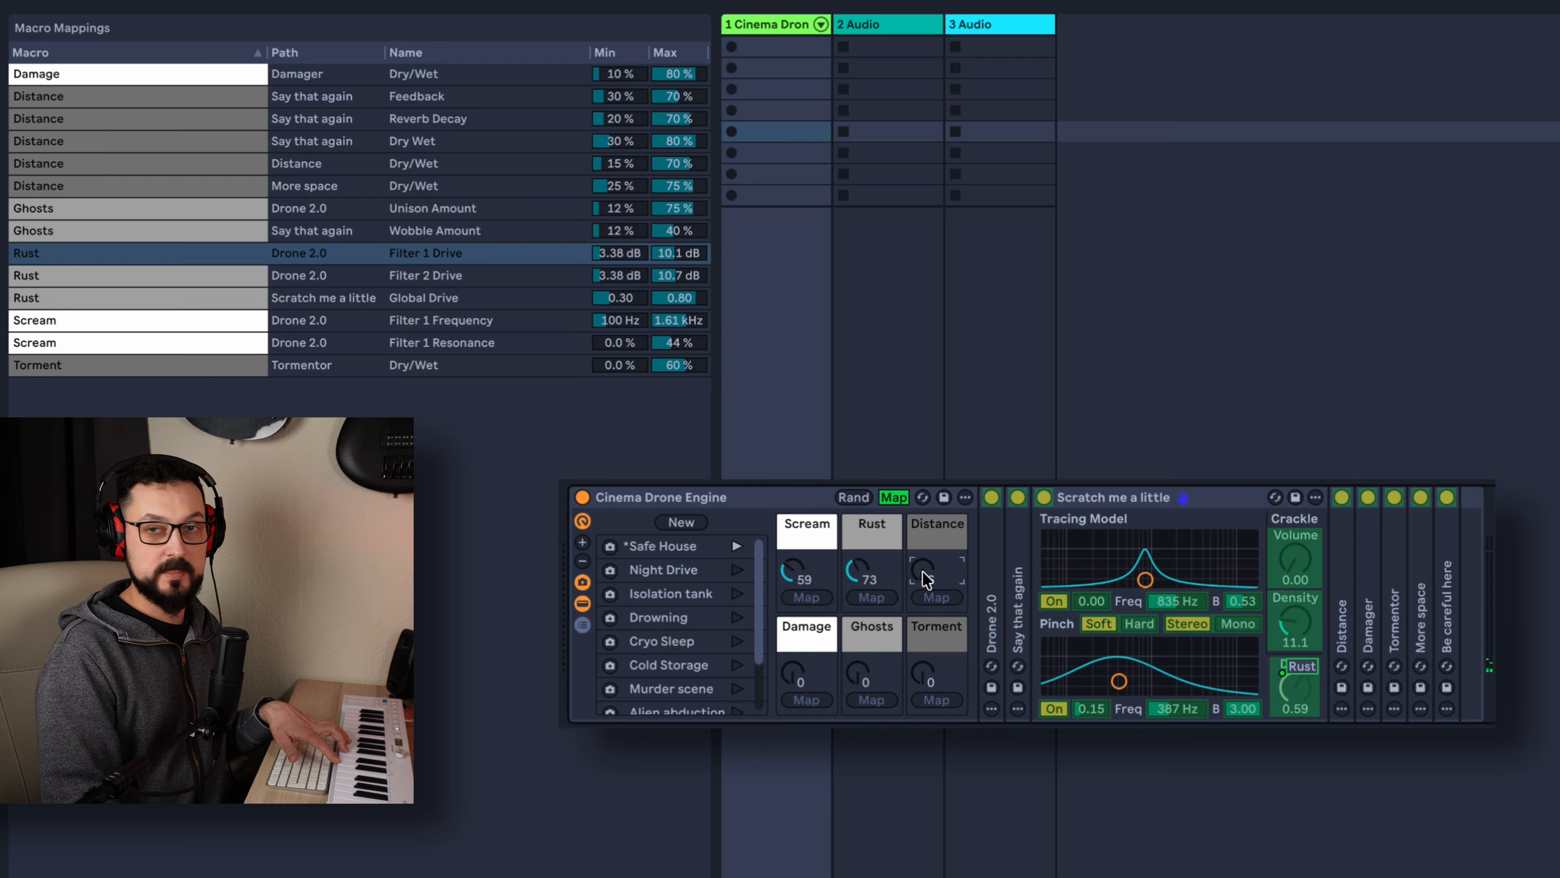
Raise the Distance macro to 89 and the Damage macro to 83
{"action": "left_click_drag", "start_coordinate": [925, 579], "coordinate": [924, 473]}
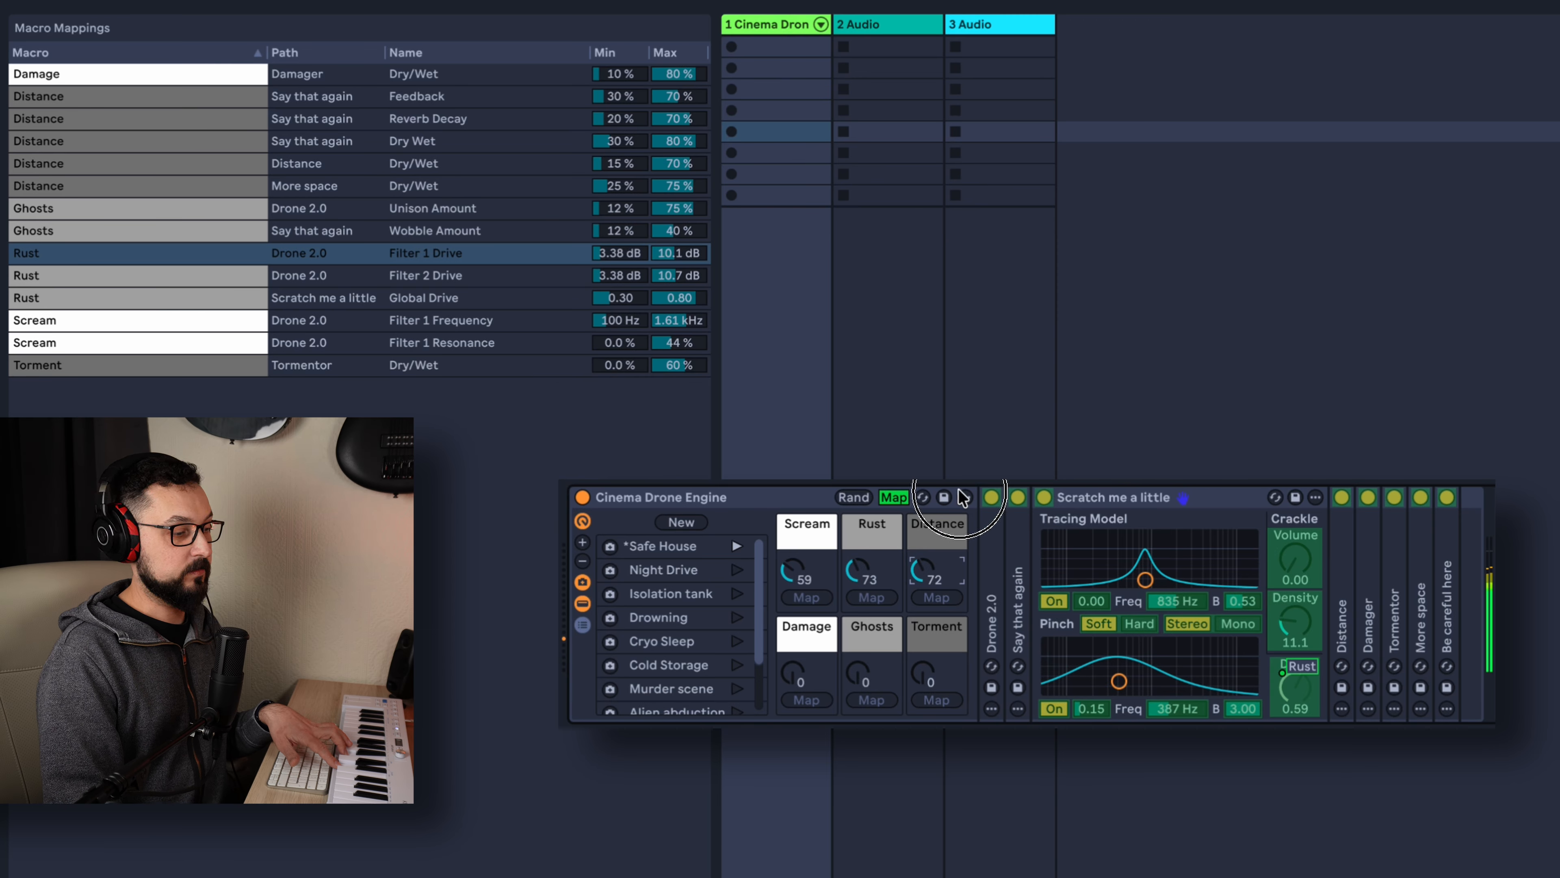
{"action": "left_click_drag", "start_coordinate": [953, 425], "coordinate": [953, 468]}
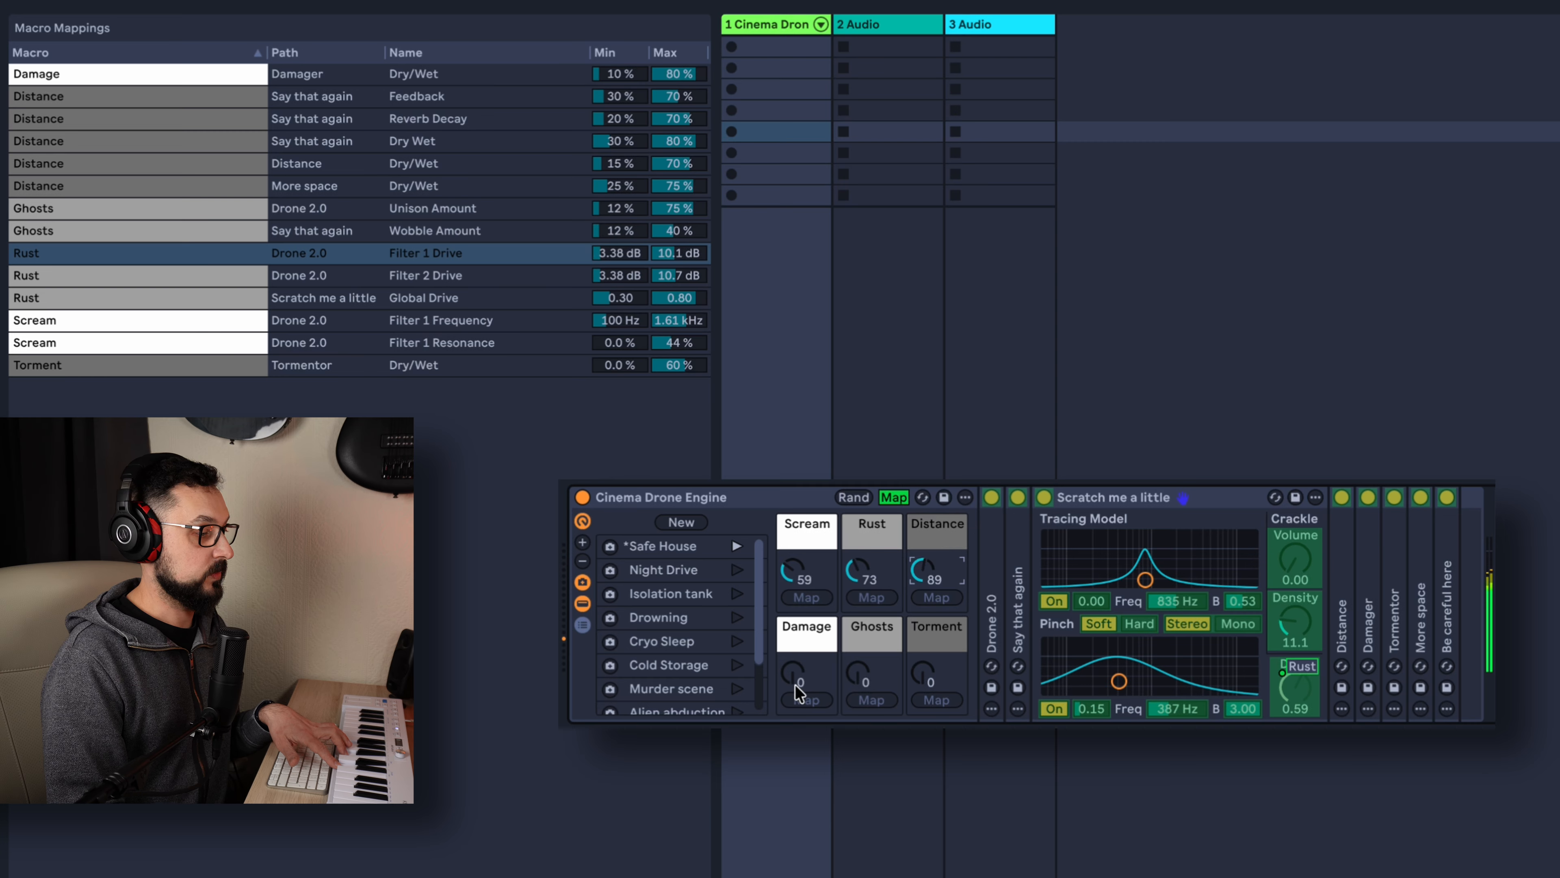
{"action": "left_click_drag", "start_coordinate": [801, 675], "coordinate": [824, 587]}
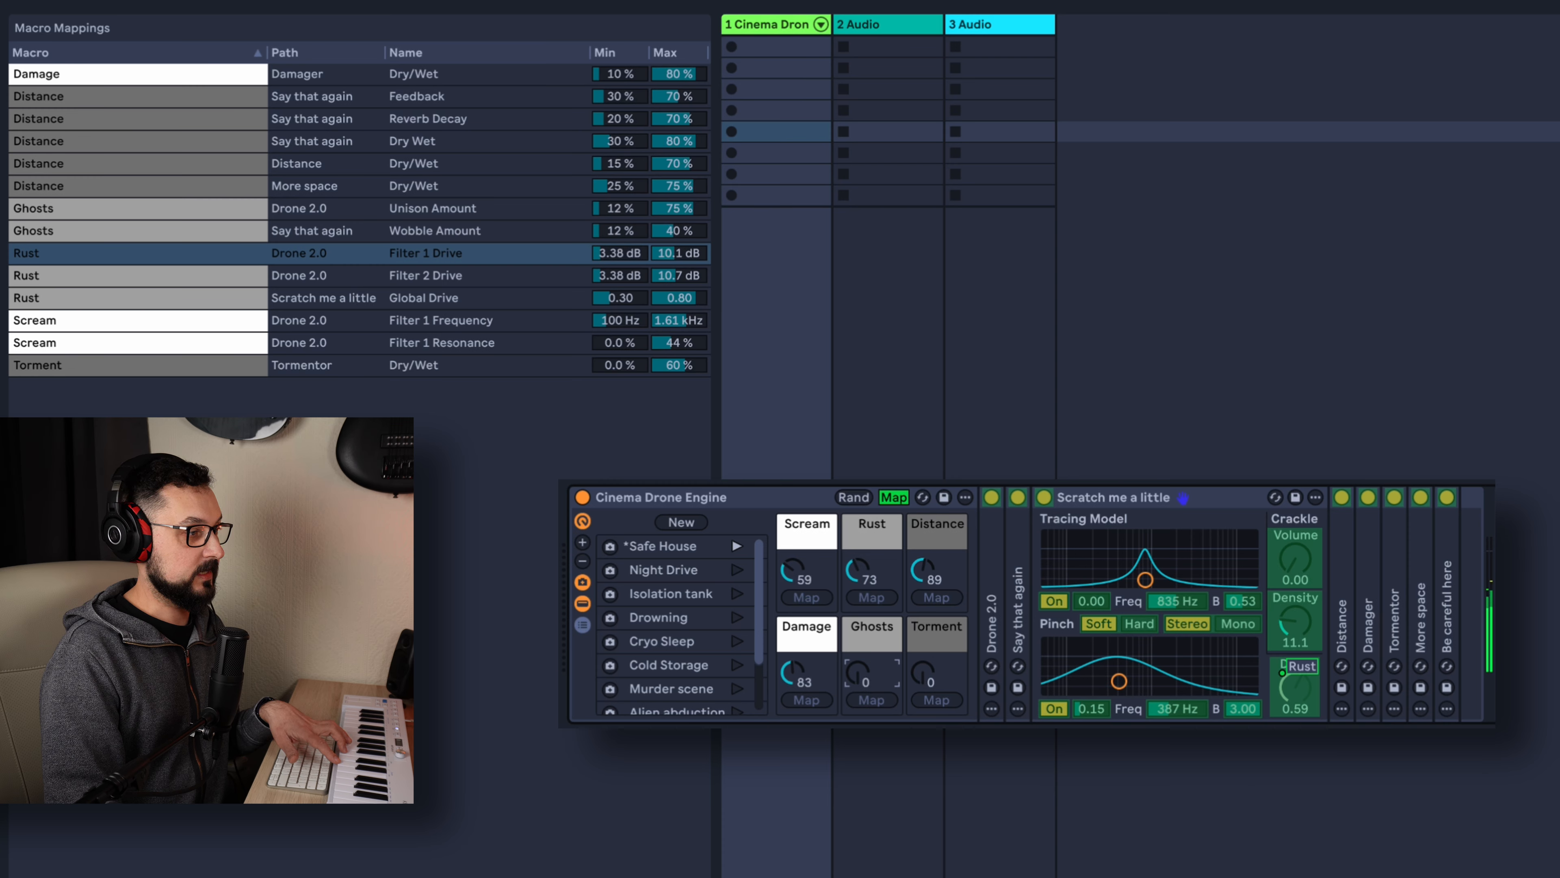
Highlight Ghosts' Wobble Amount mapping, and audition the Ghosts and Torment macros, taking Torment up to 127 and back down
{"action": "left_click", "coordinate": [435, 233]}
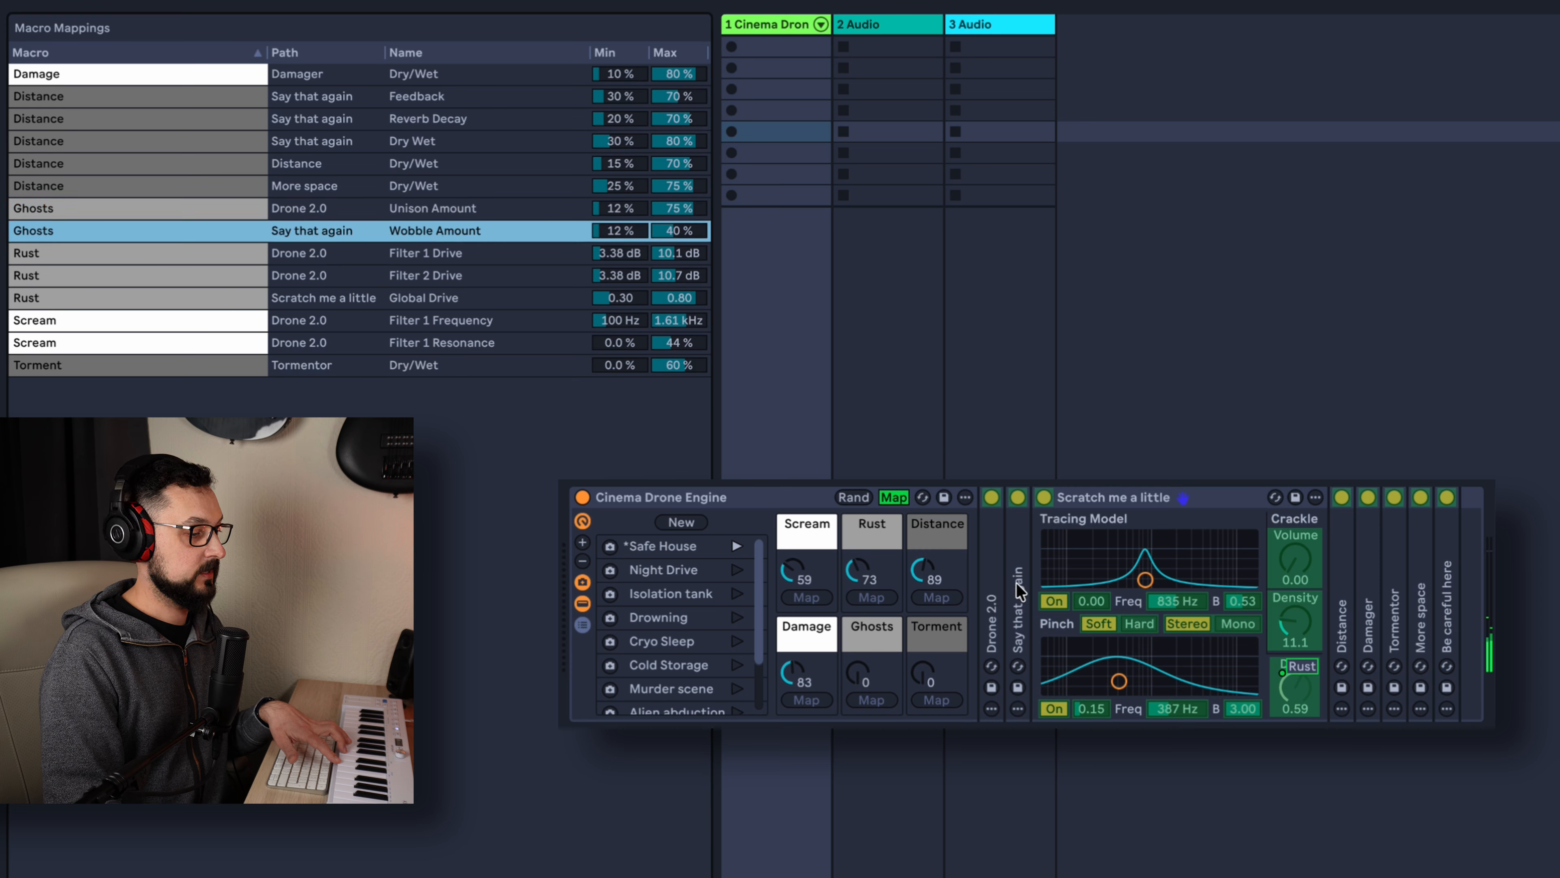
{"action": "left_click_drag", "start_coordinate": [860, 676], "coordinate": [946, 503]}
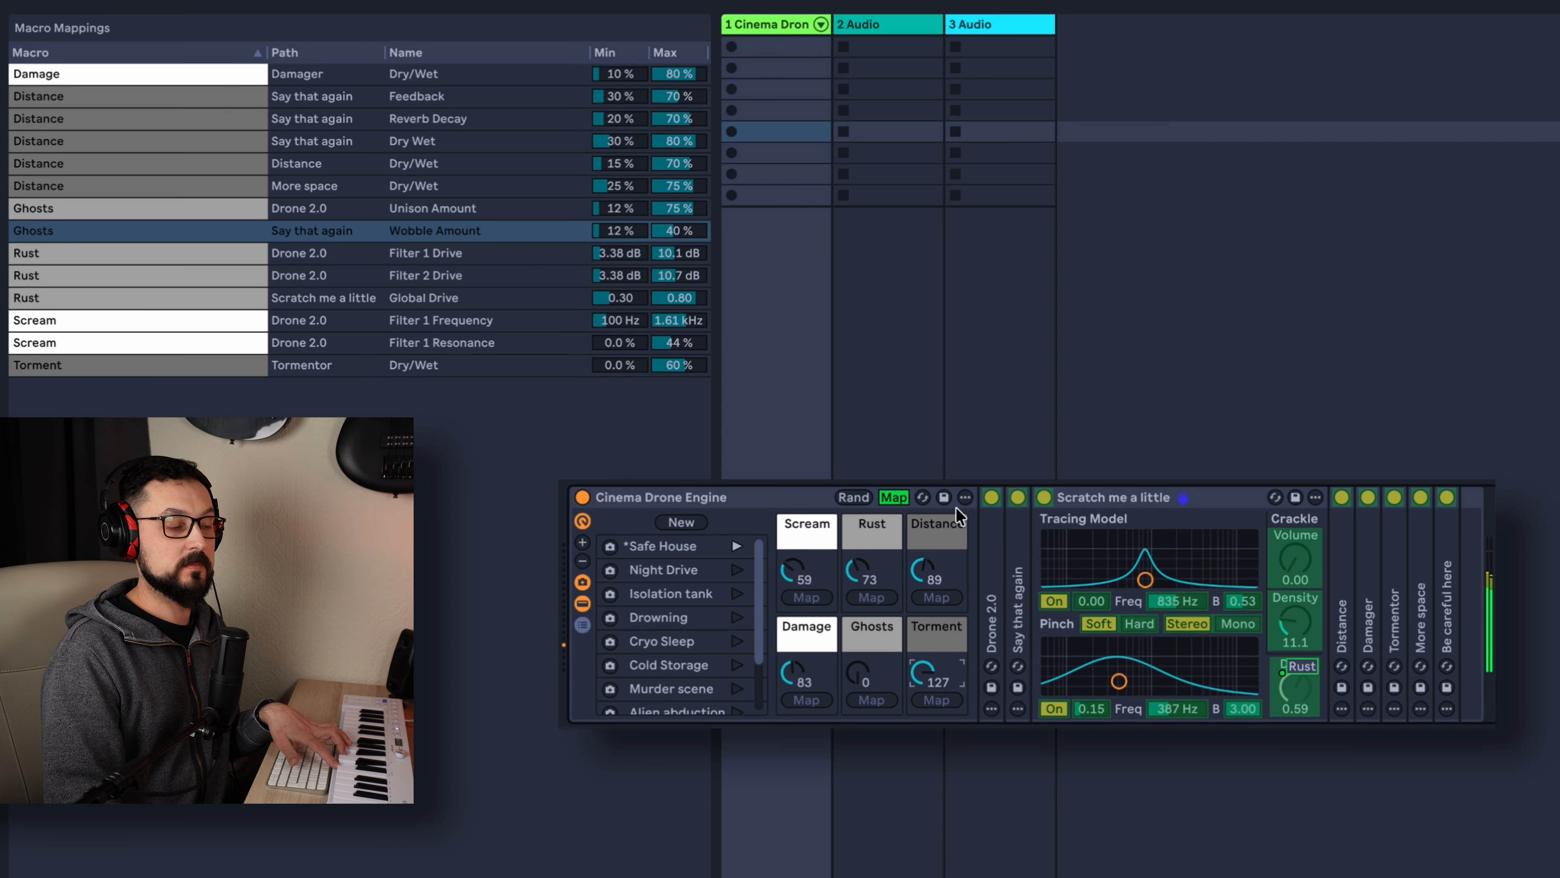
{"action": "left_click_drag", "start_coordinate": [926, 681], "coordinate": [928, 745]}
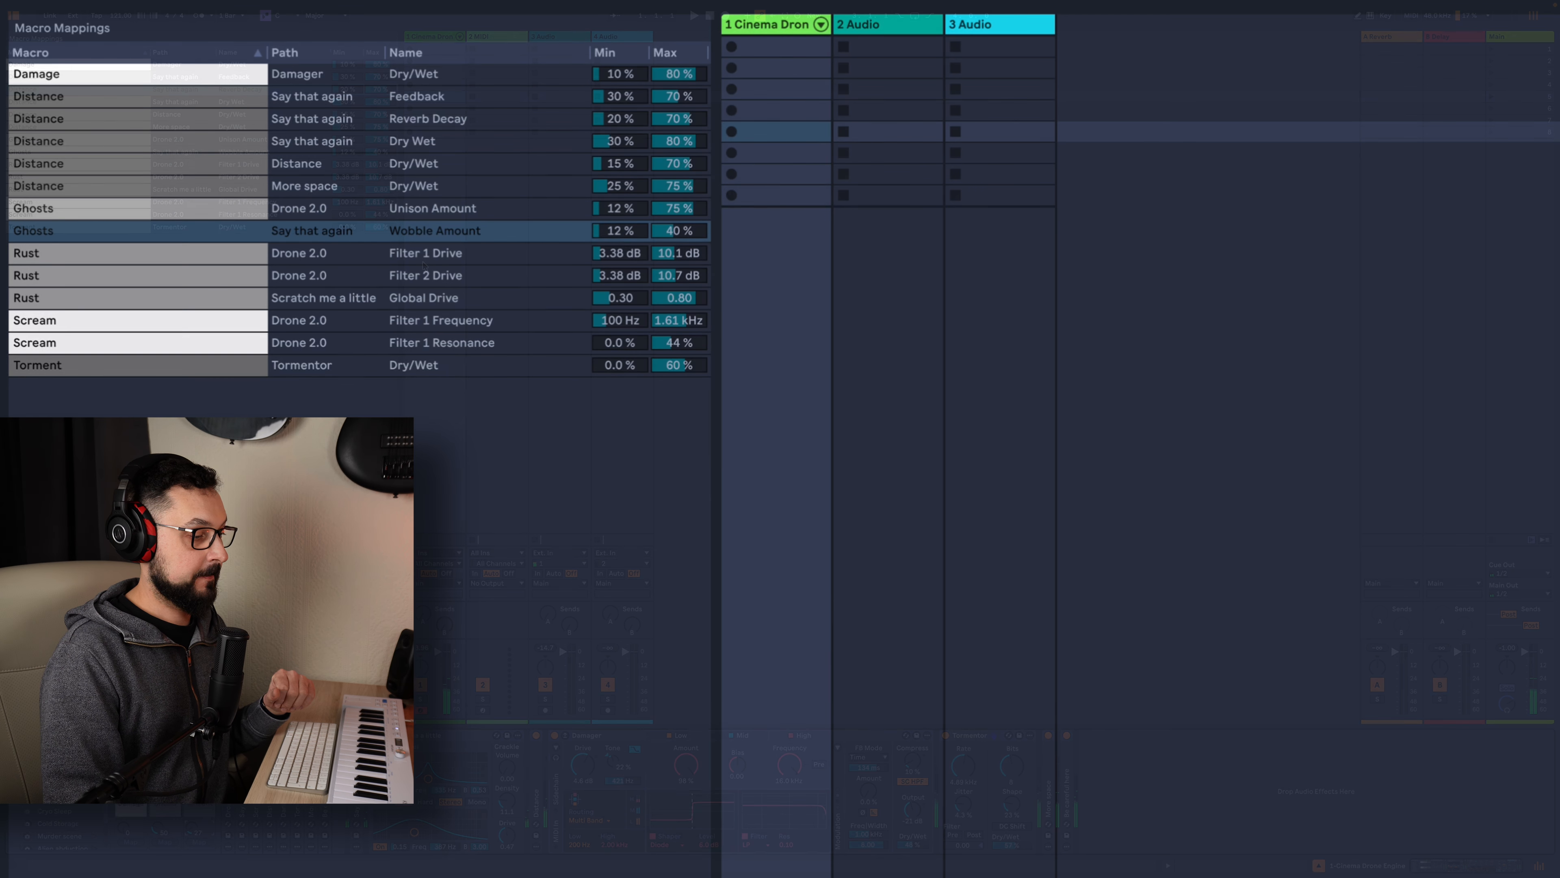